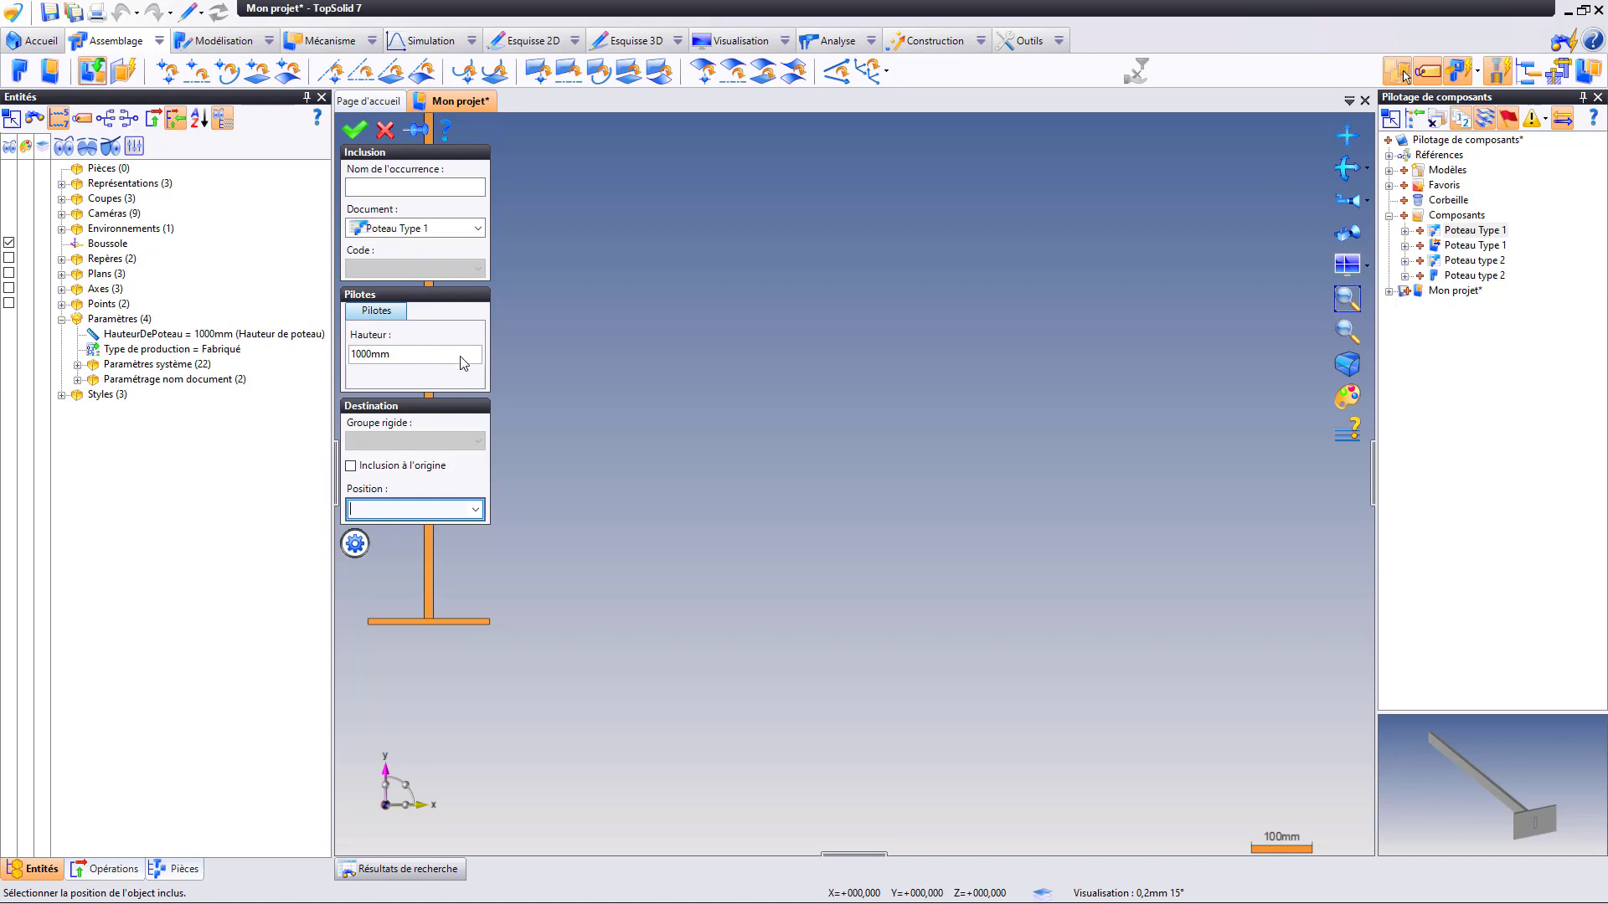
Examine the drivers offered when including the Poteau type 2 family in the assembly, without placing it.
{"action": "key", "text": "Escape"}
{"action": "left_click", "coordinate": [1473, 260]}
{"action": "left_click_drag", "start_coordinate": [839, 335], "coordinate": [843, 342]}
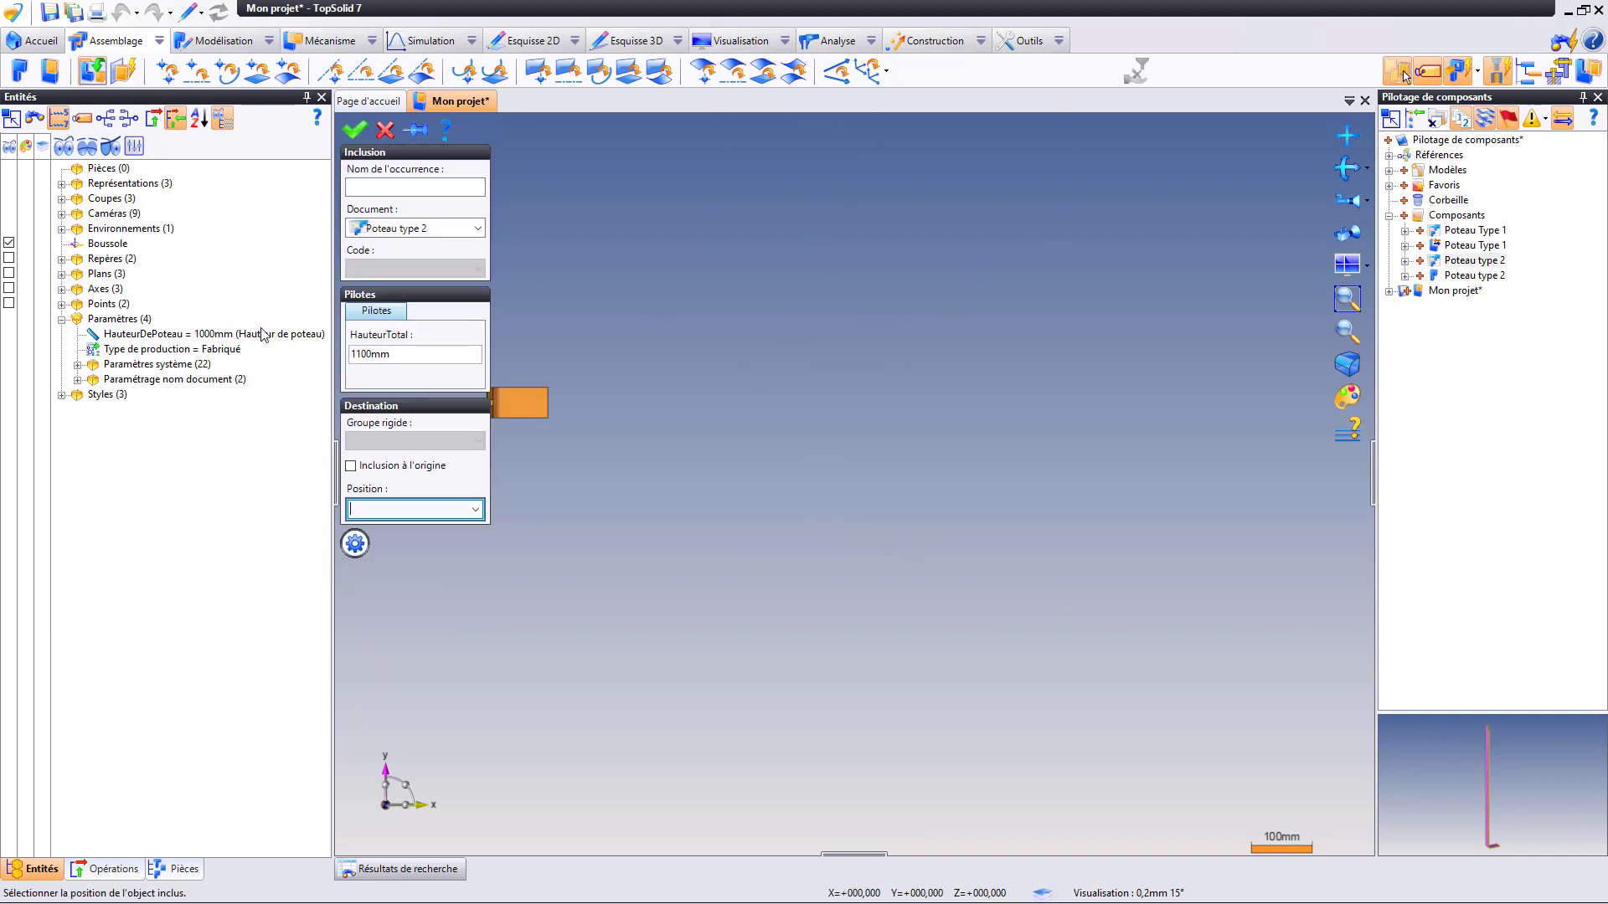
{"action": "key", "text": "Escape"}
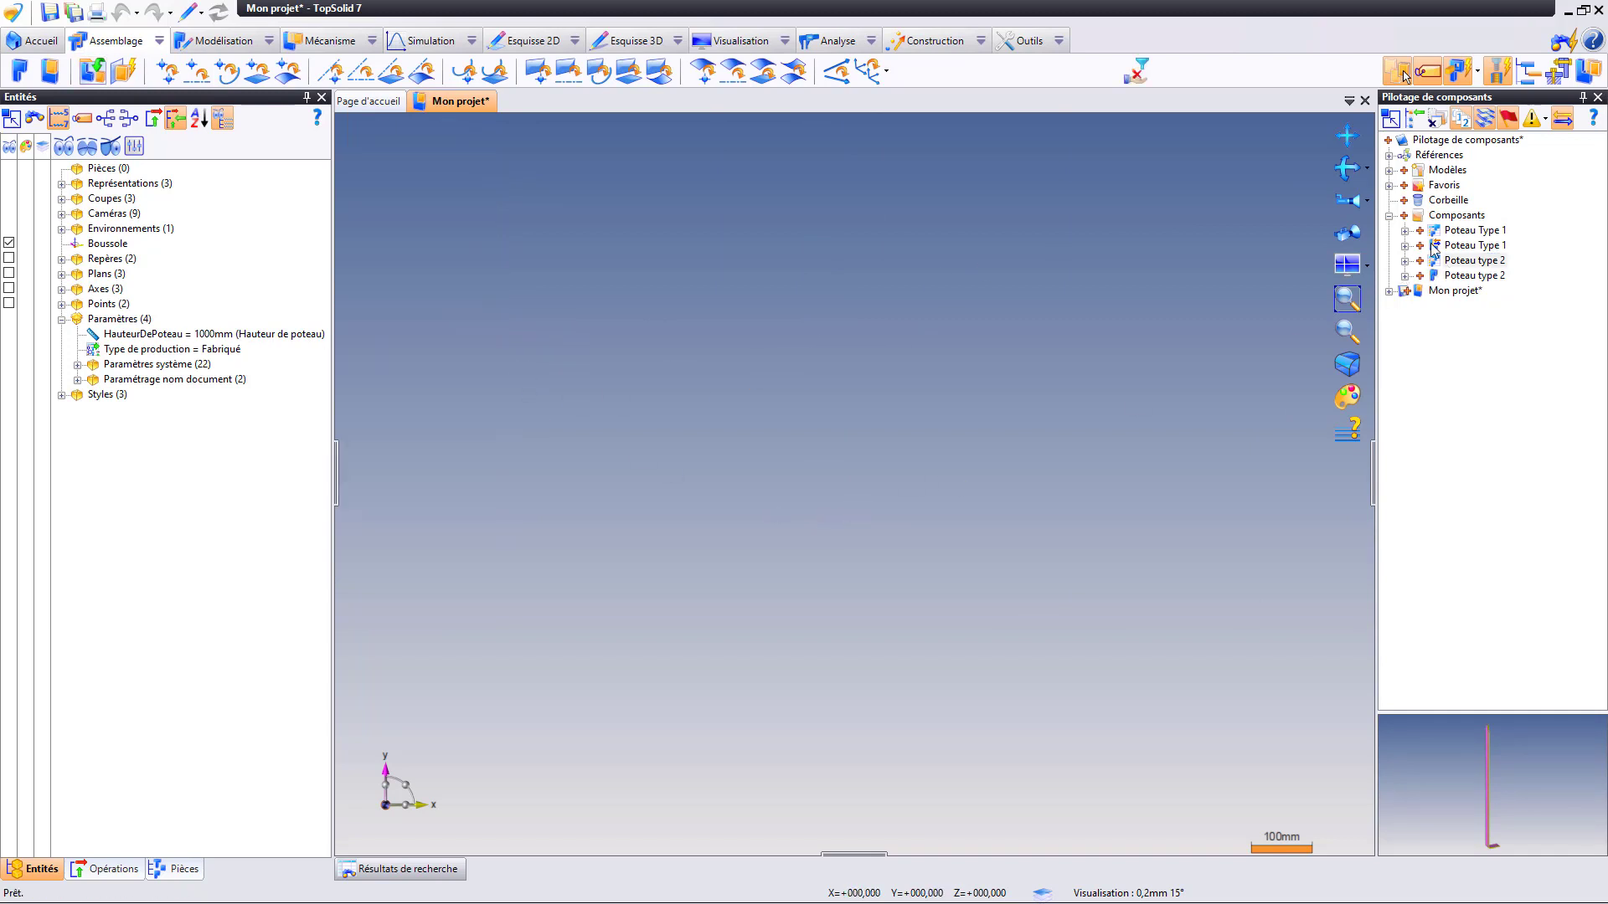
Create a new part document in the project and add a real length parameter named Hauteur with a value of 1000 mm.
{"action": "right_click", "coordinate": [1437, 144]}
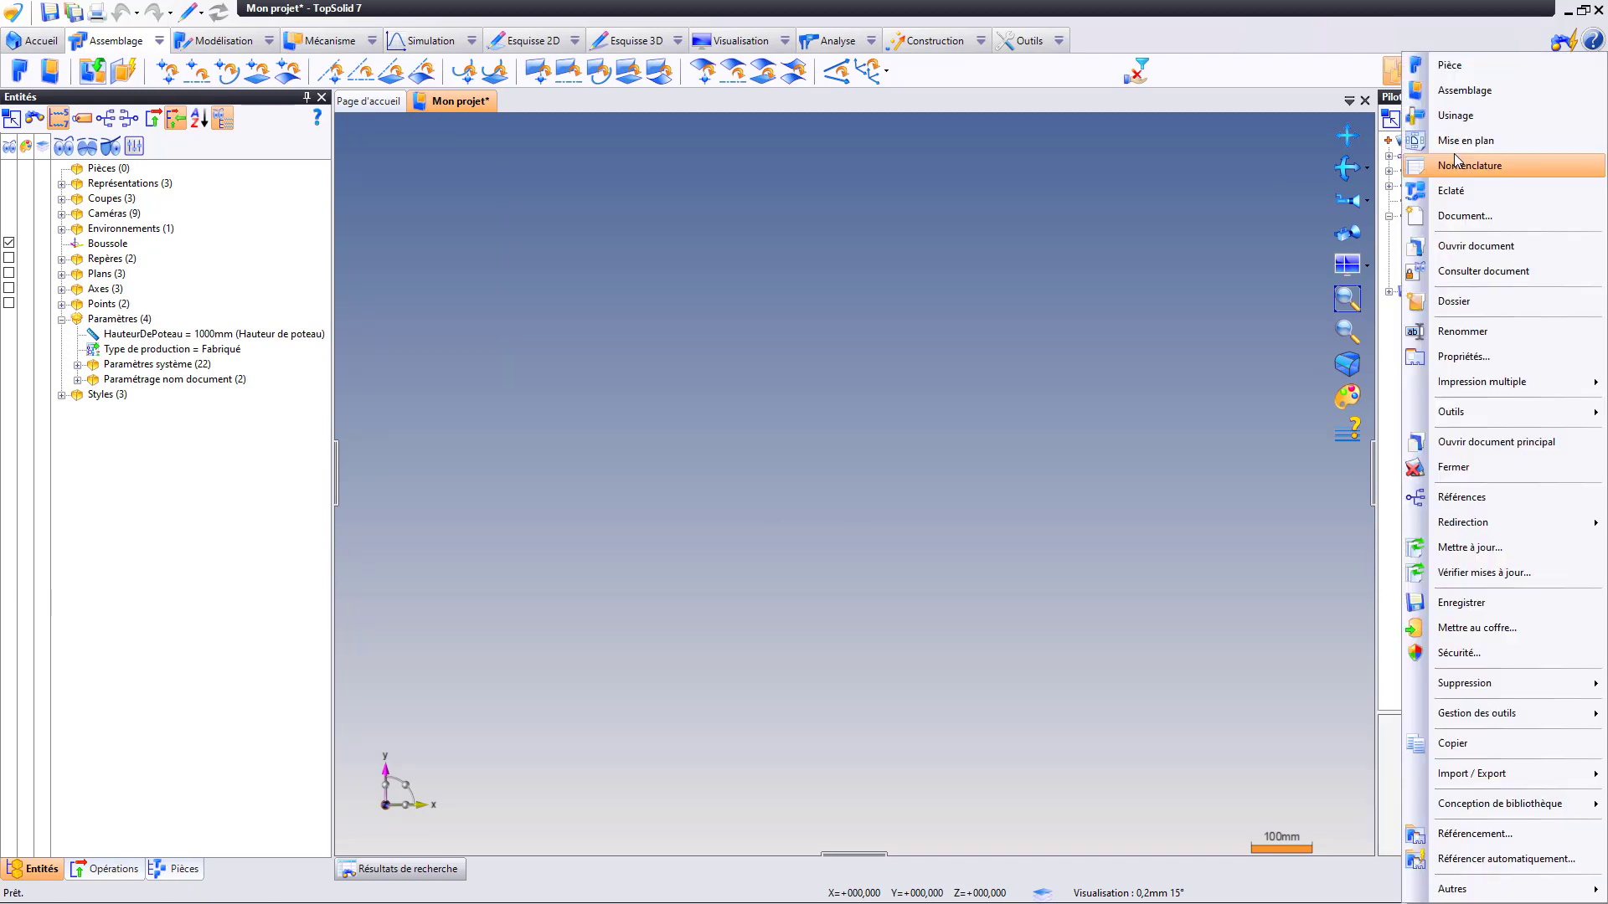
{"action": "left_click", "coordinate": [1457, 69]}
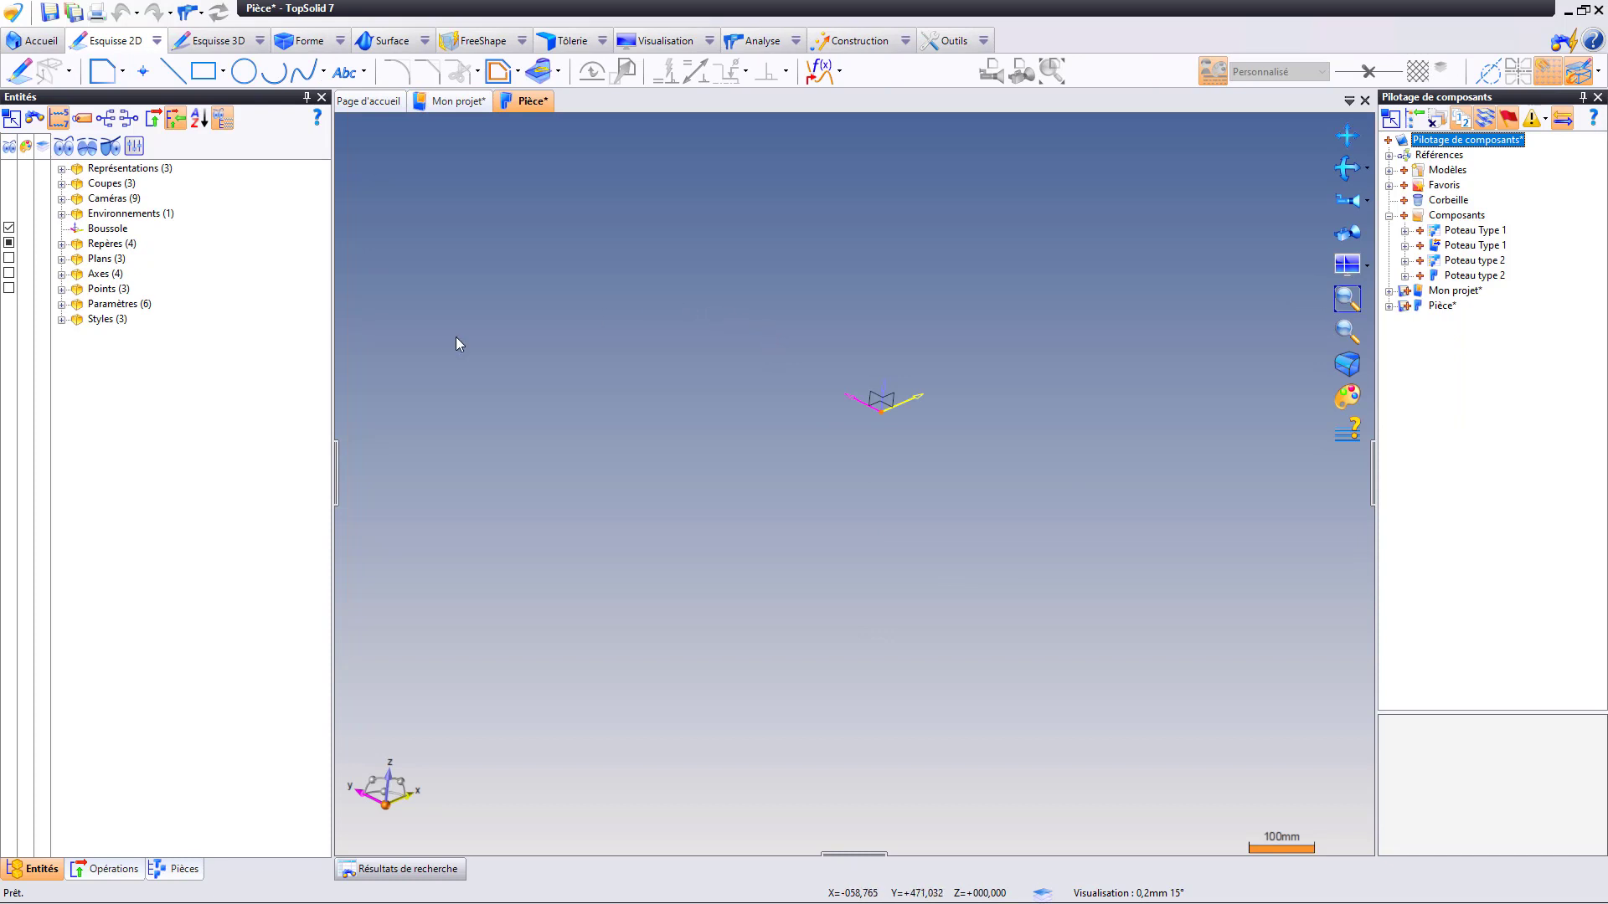
{"action": "left_click", "coordinate": [61, 304]}
{"action": "left_click", "coordinate": [104, 304]}
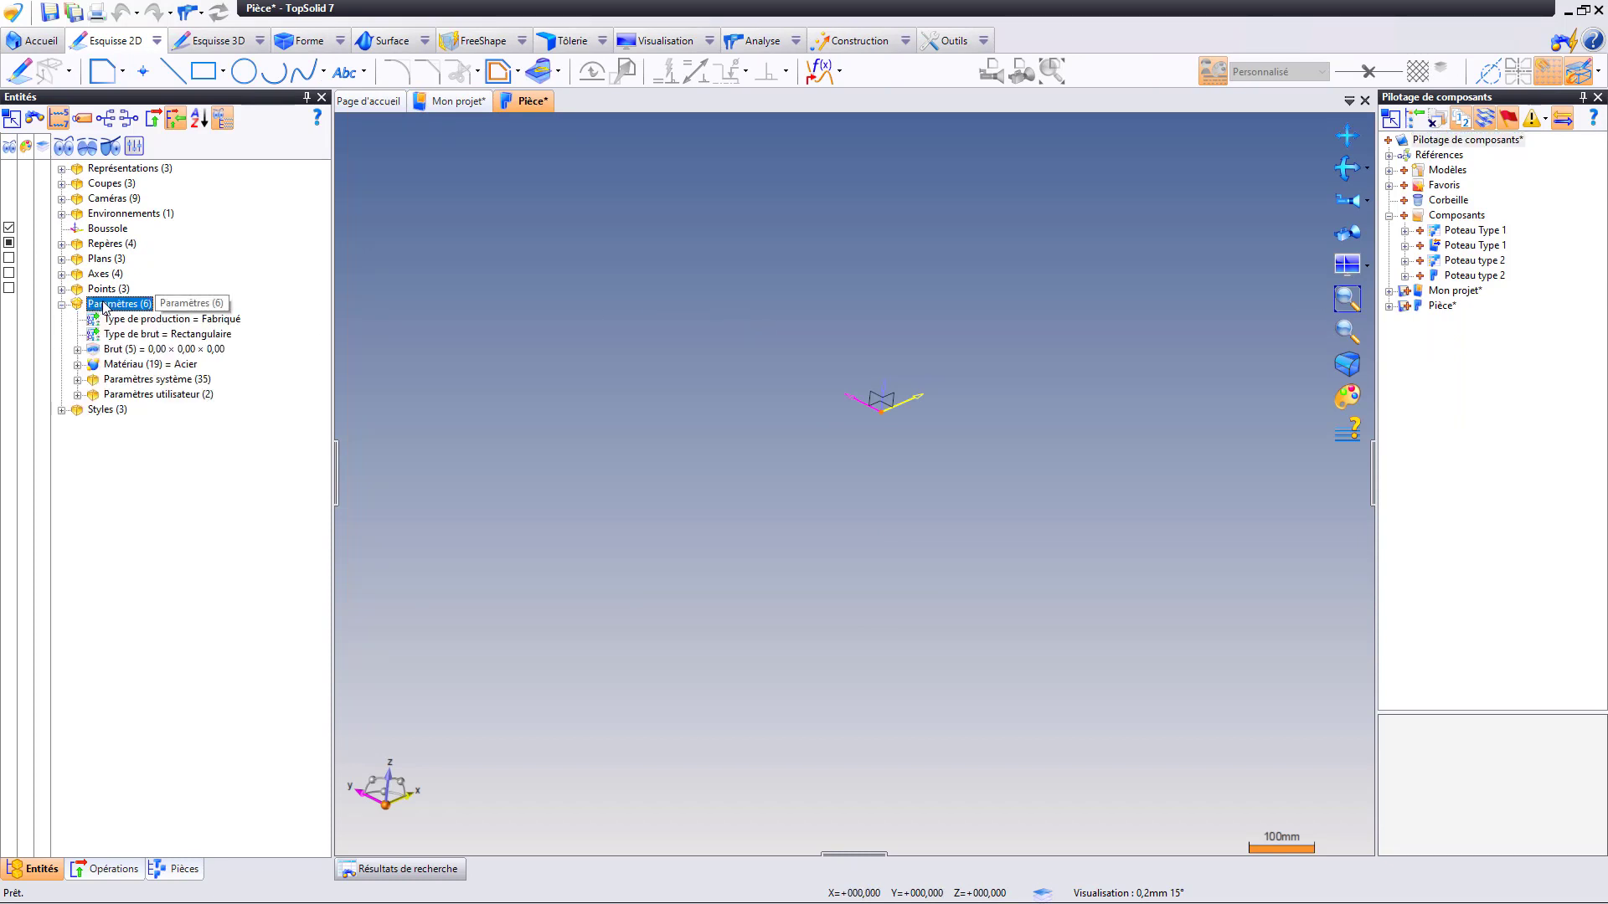
{"action": "right_click", "coordinate": [104, 307]}
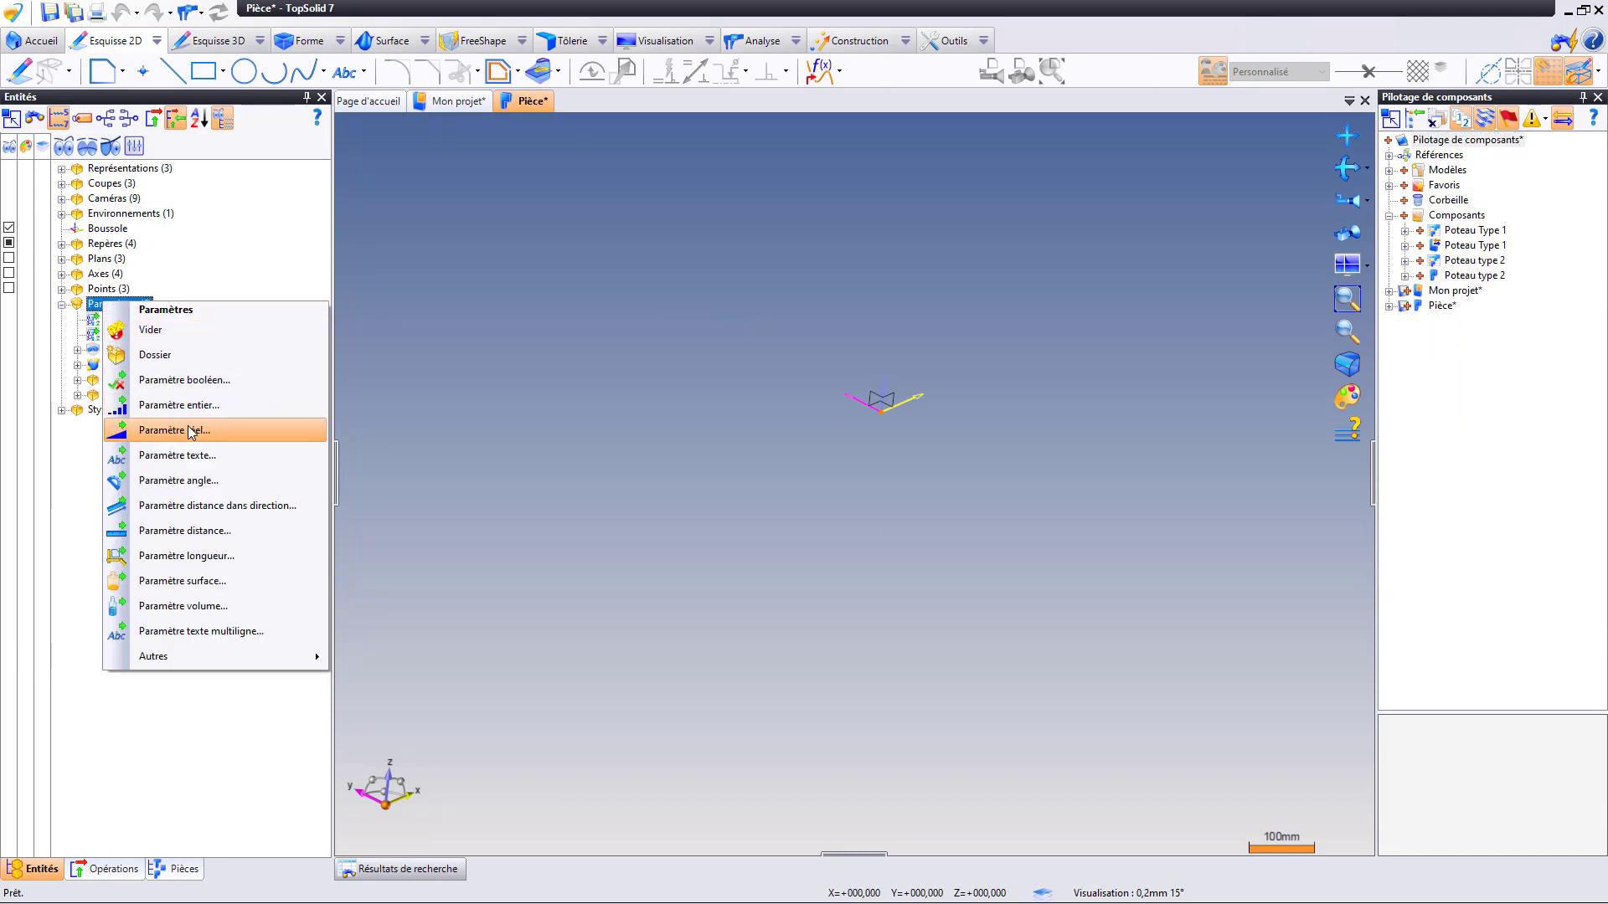
{"action": "left_click", "coordinate": [192, 432]}
{"action": "type", "text": "Hau"}
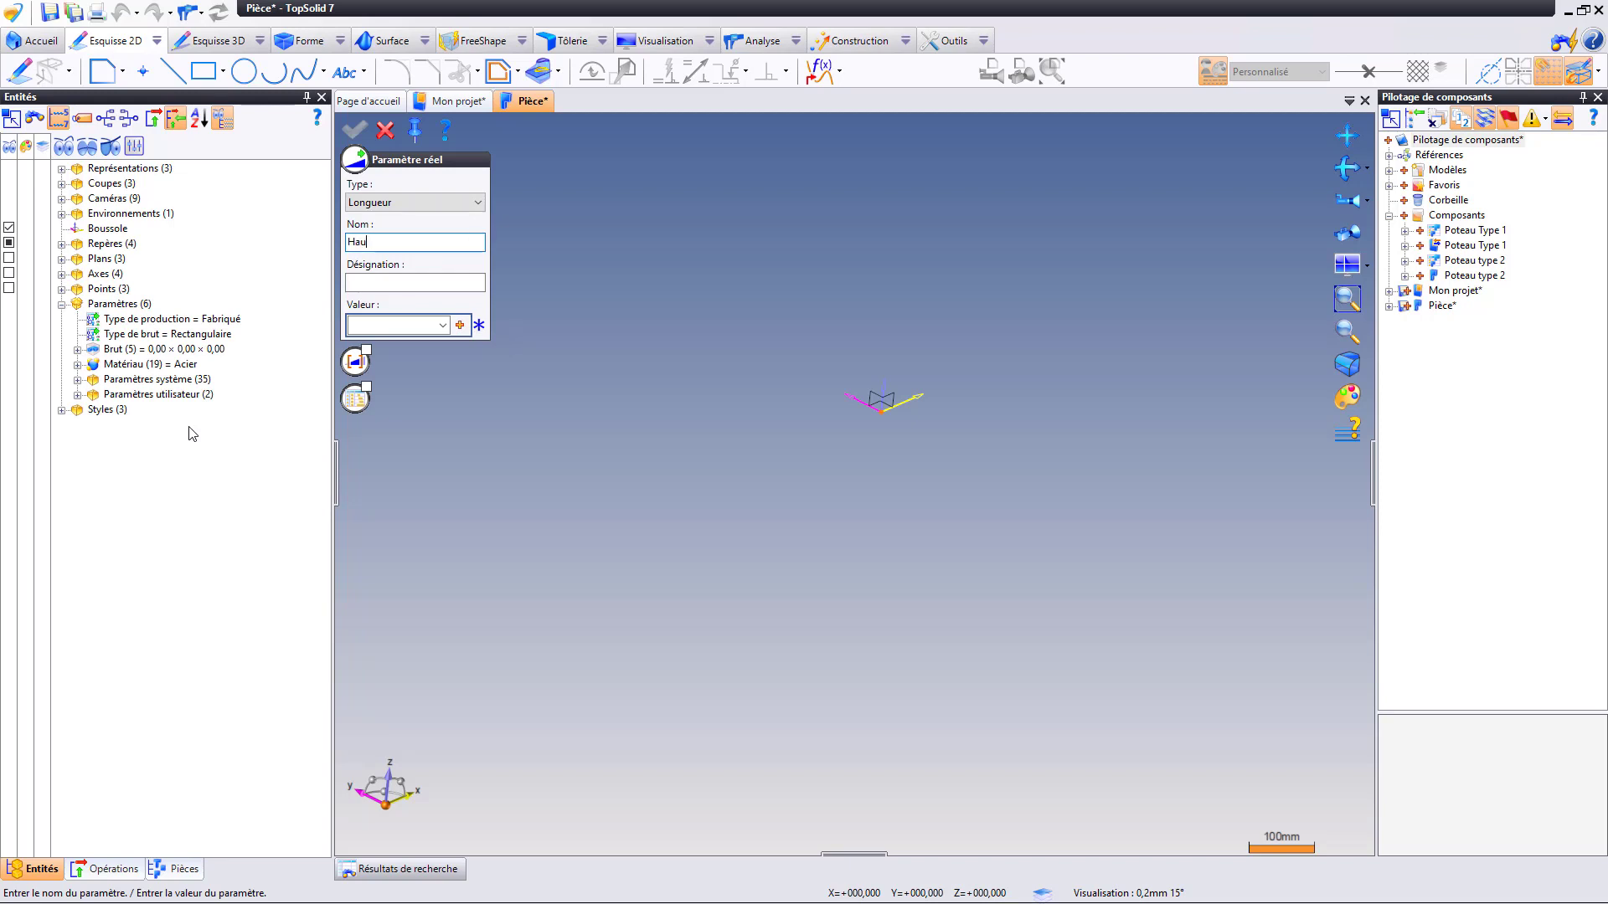
{"action": "type", "text": "teur"}
{"action": "key", "text": "Tab"}
{"action": "key", "text": "Tab"}
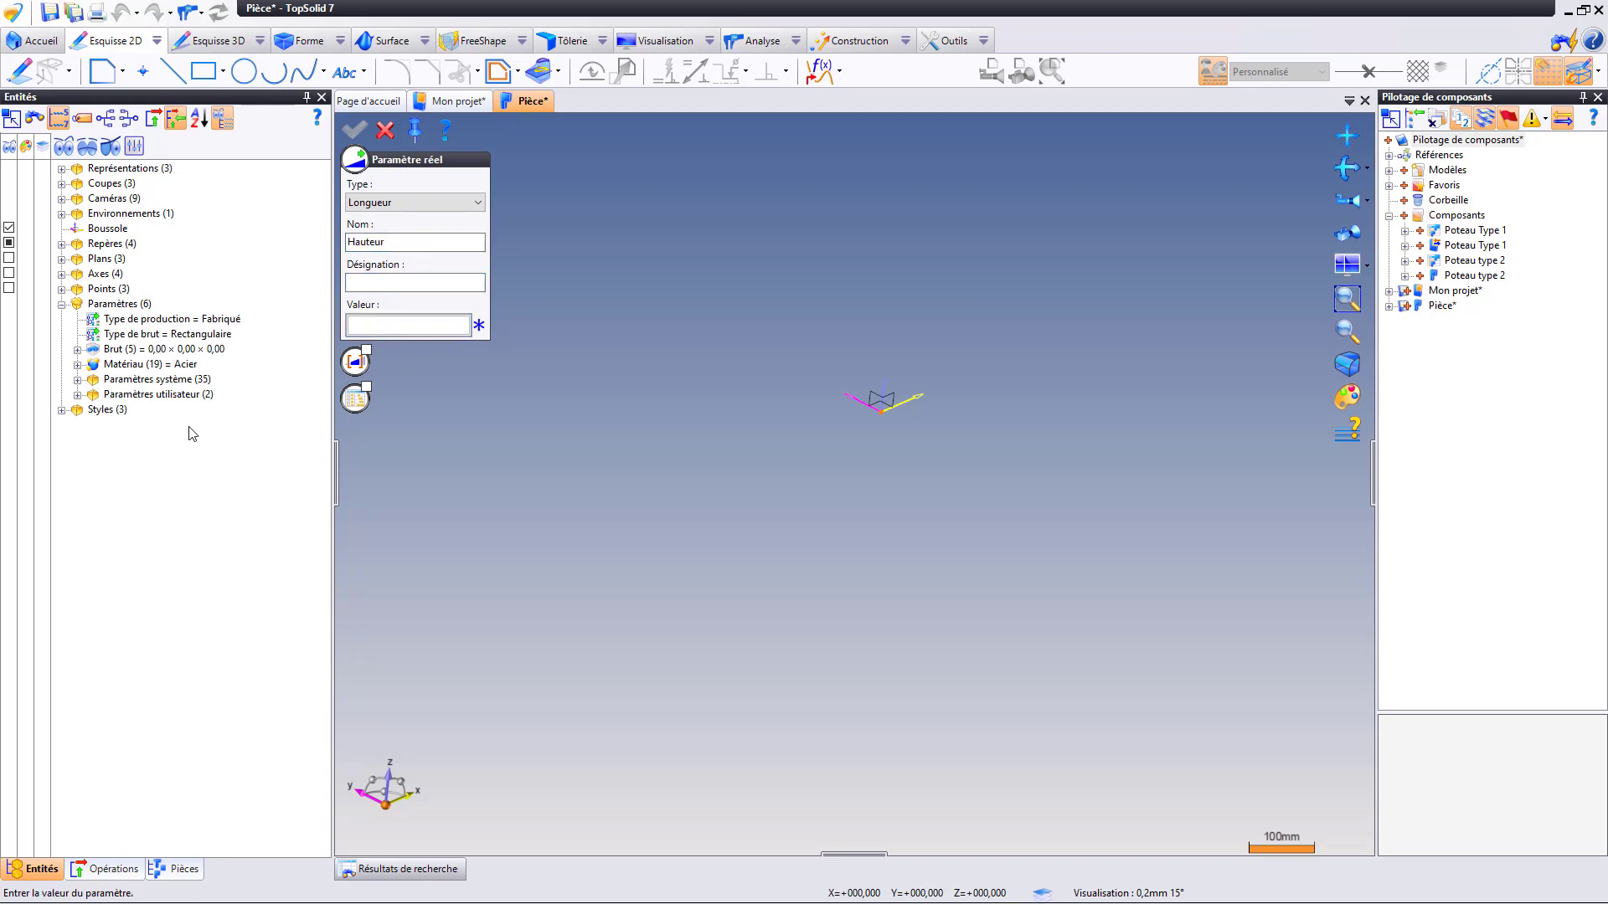
{"action": "type", "text": "10"}
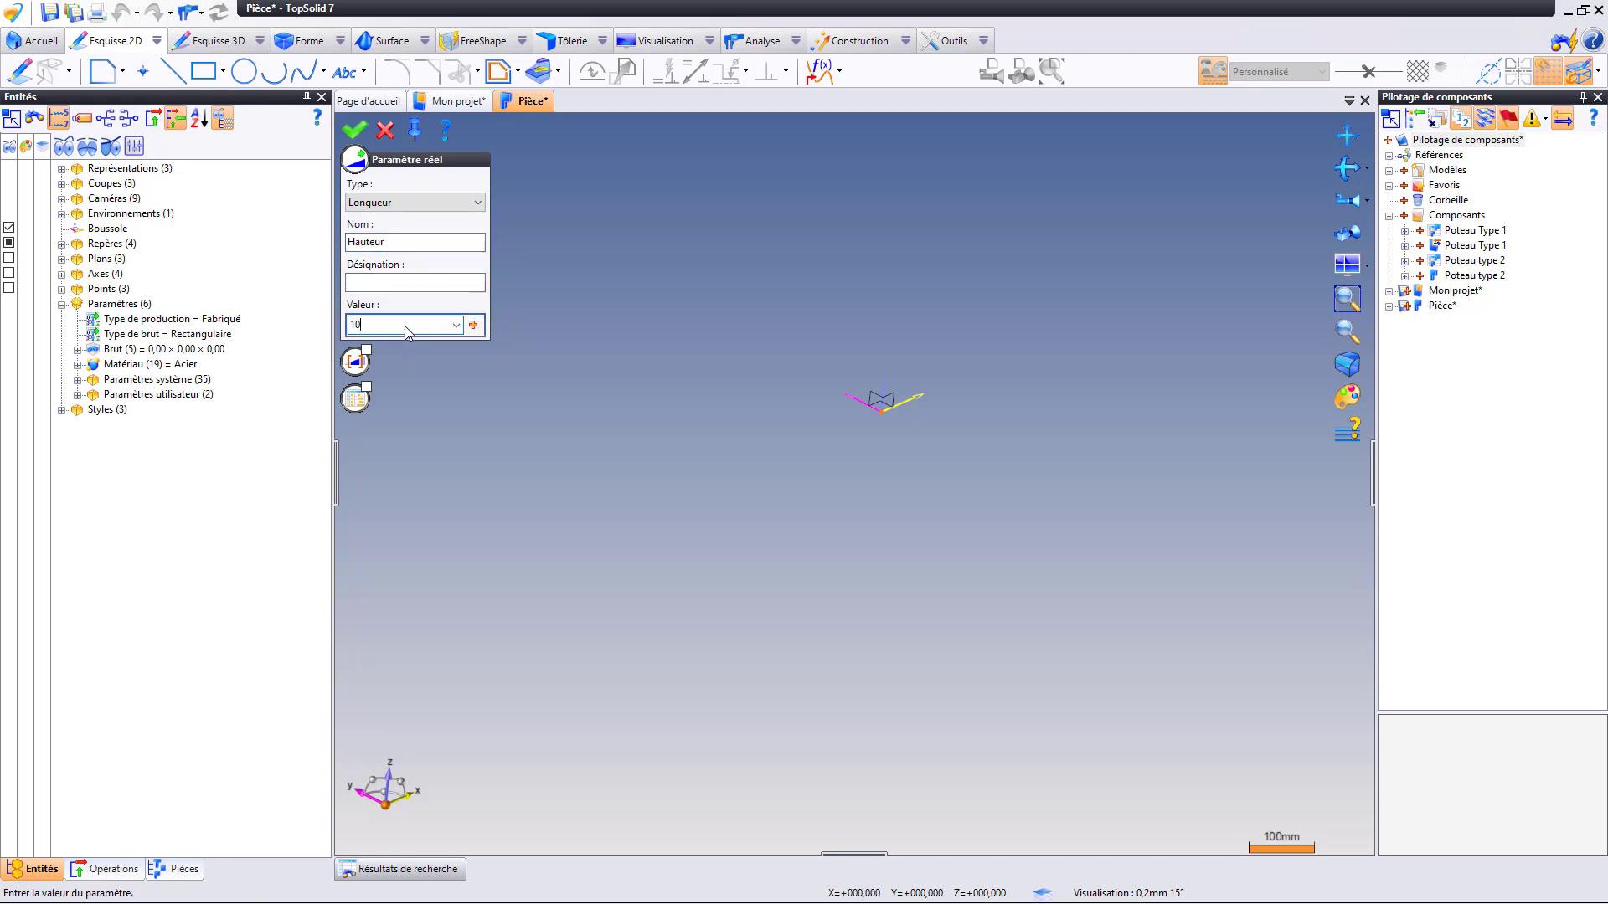
{"action": "type", "text": "00"}
{"action": "key", "text": "Return"}
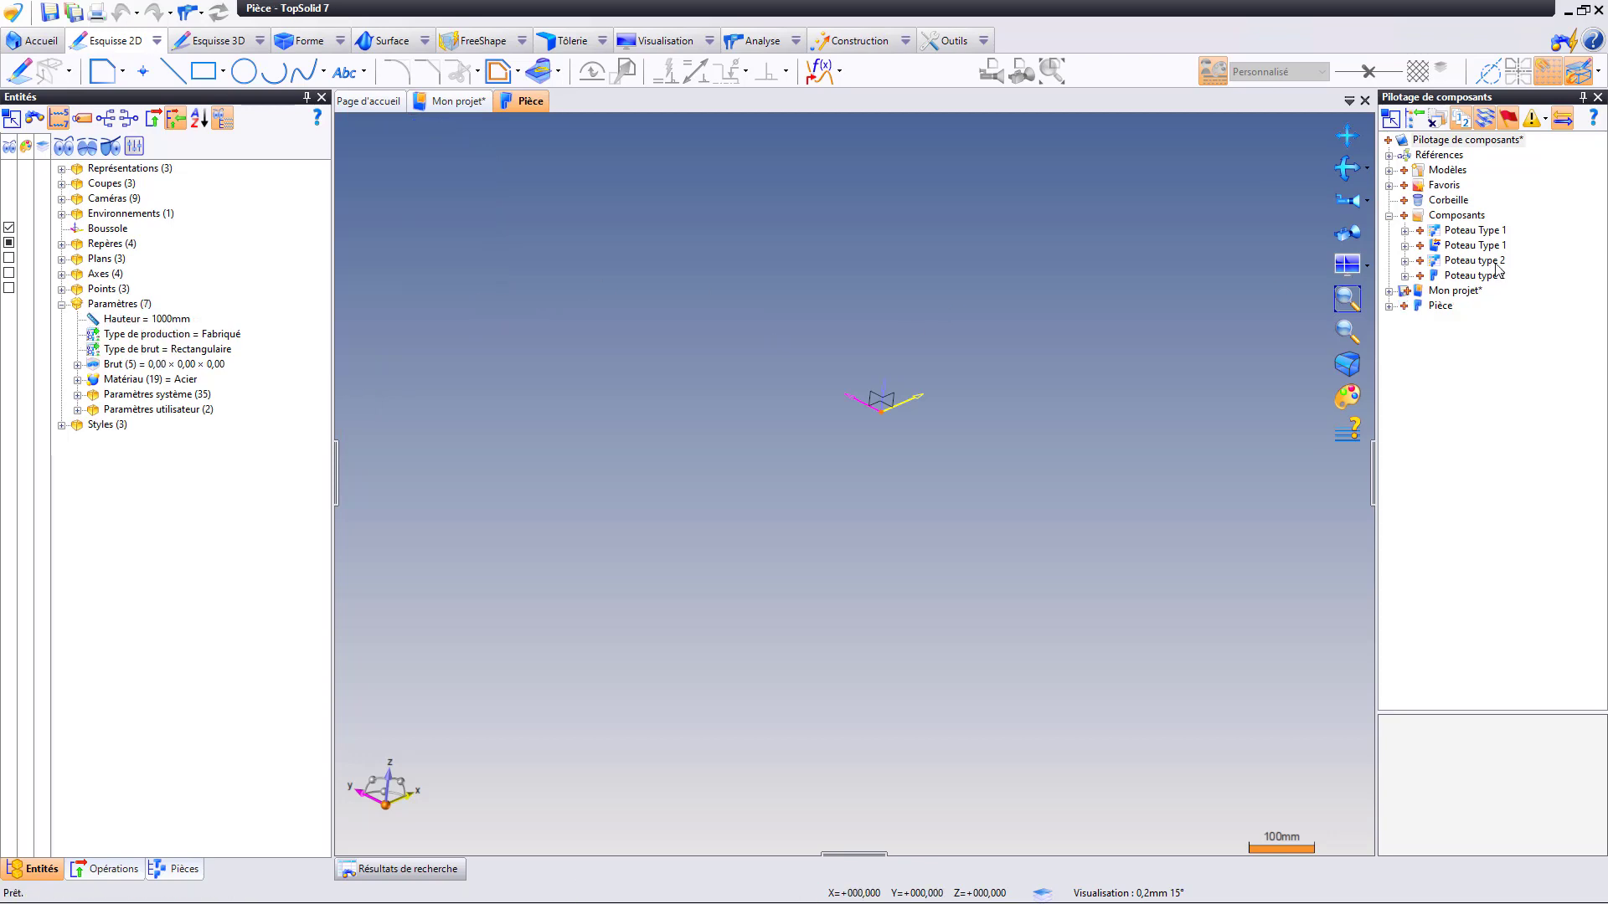
Create a family document from the new Pièce part using the blank template (Modèle vierge).
{"action": "right_click", "coordinate": [1436, 307]}
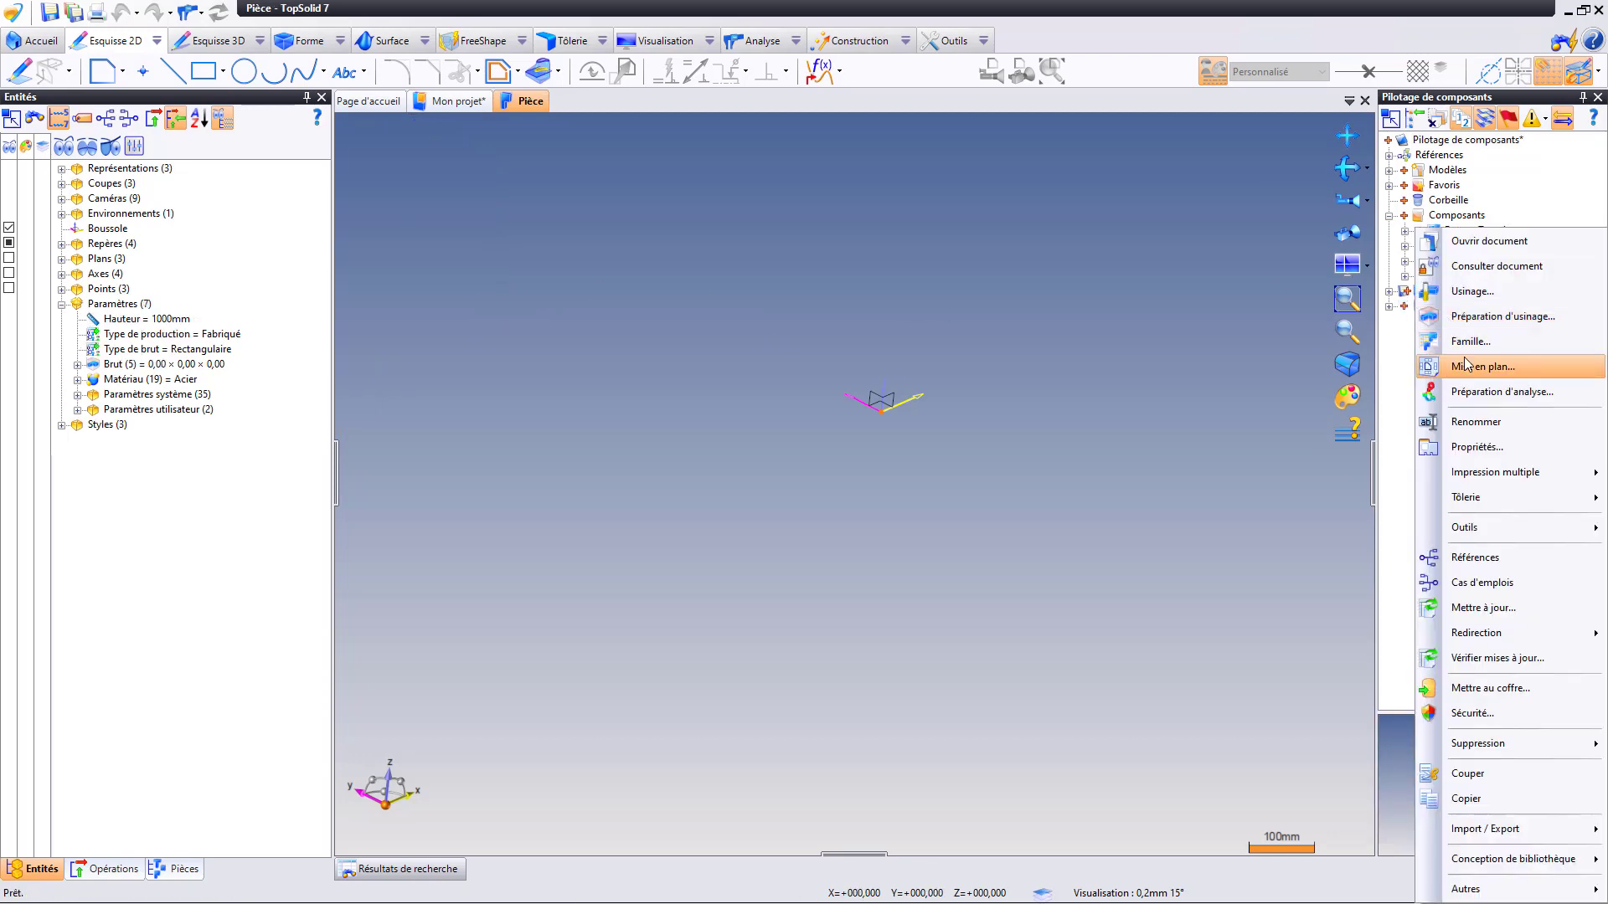
{"action": "left_click", "coordinate": [1470, 342]}
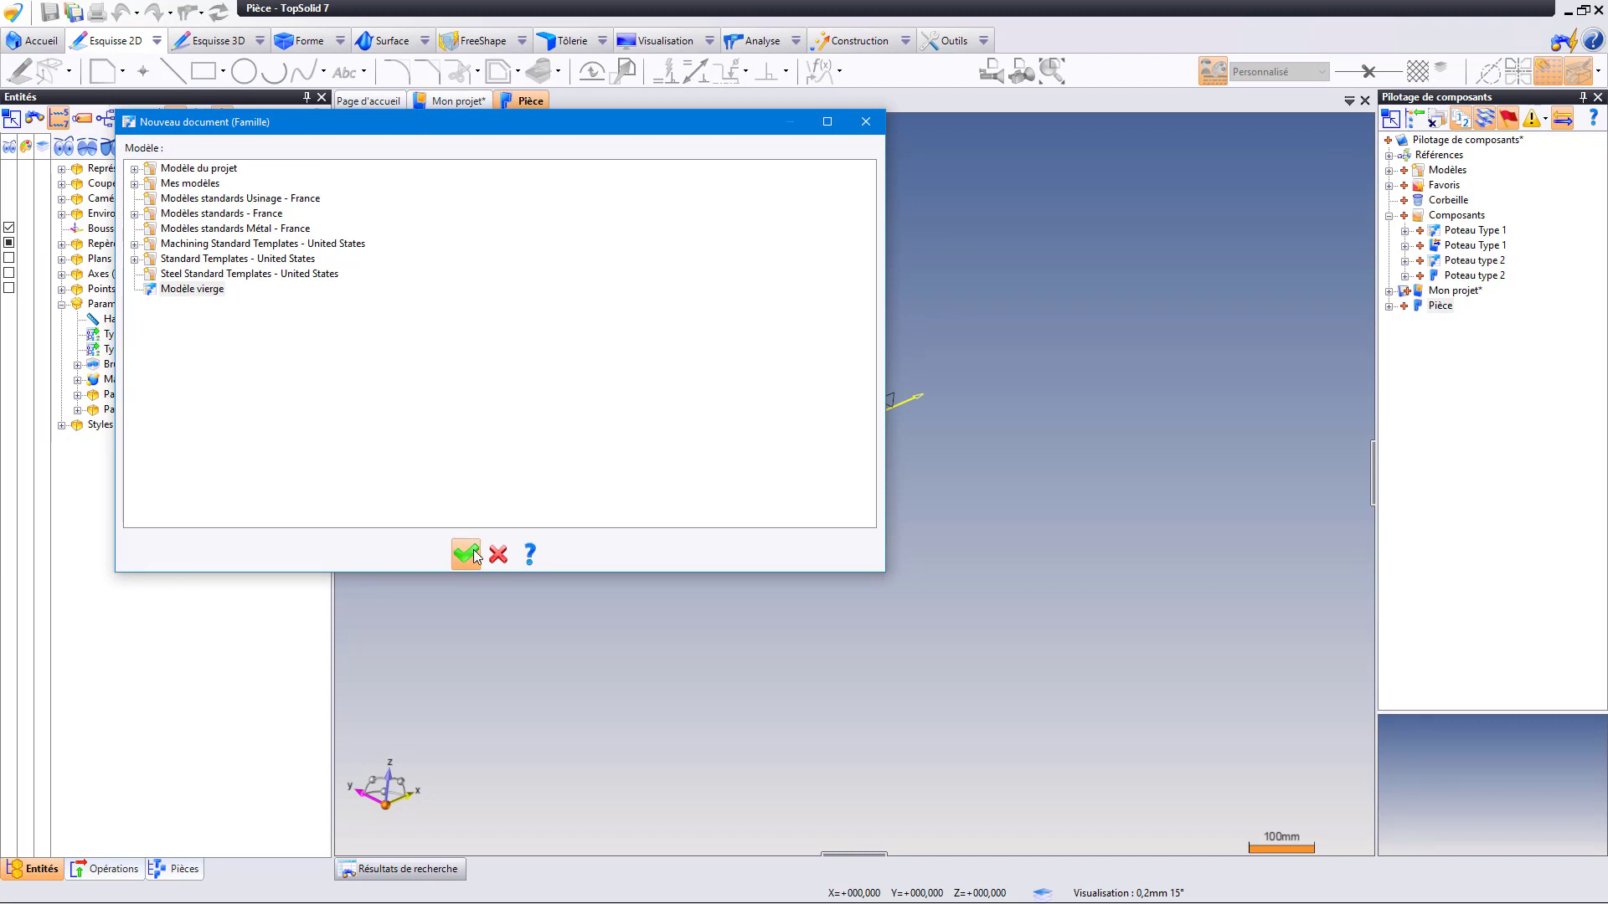
{"action": "left_click", "coordinate": [466, 552]}
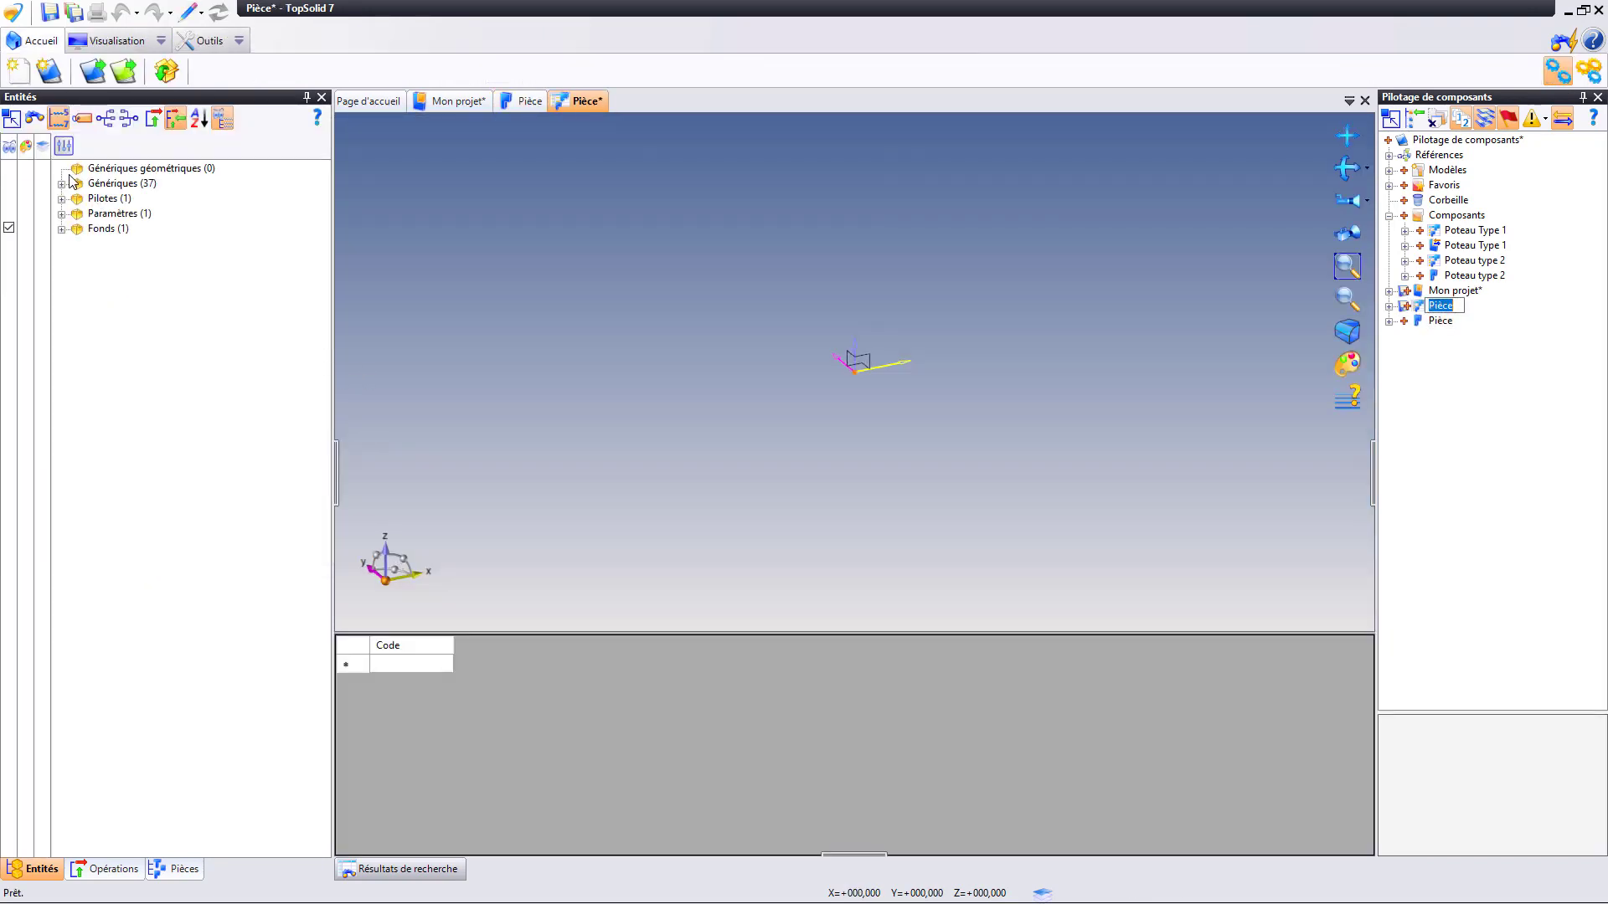
Make the generic Hauteur parameter with the 1000 mm value a driver of the family and save the document.
{"action": "left_click", "coordinate": [61, 184]}
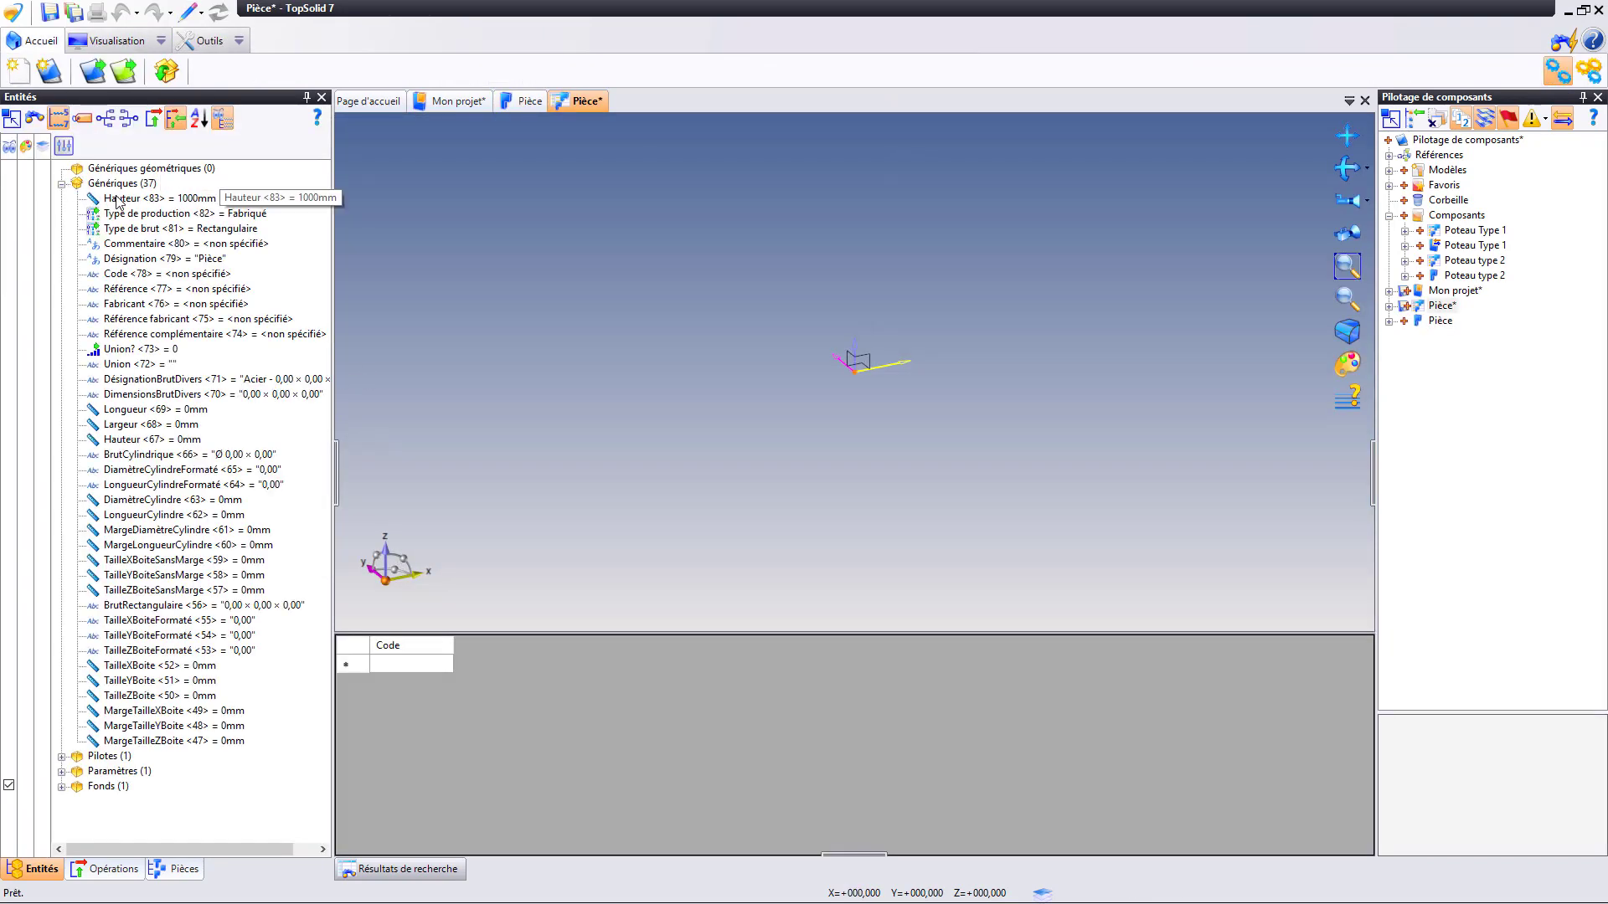
{"action": "left_click", "coordinate": [159, 199]}
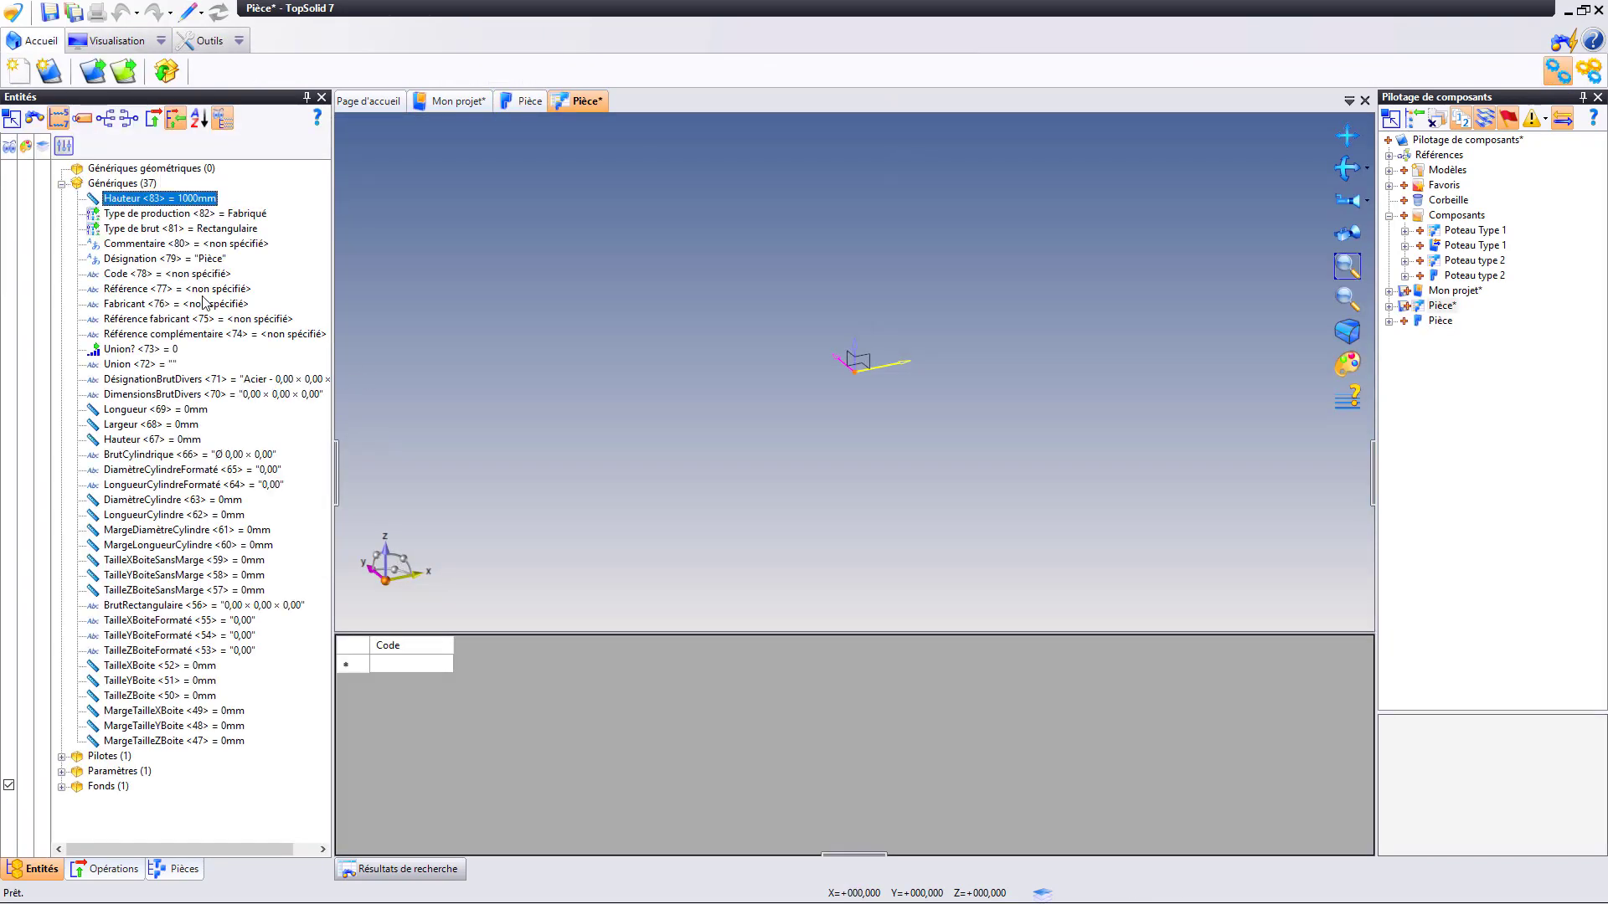
{"action": "right_click", "coordinate": [155, 201]}
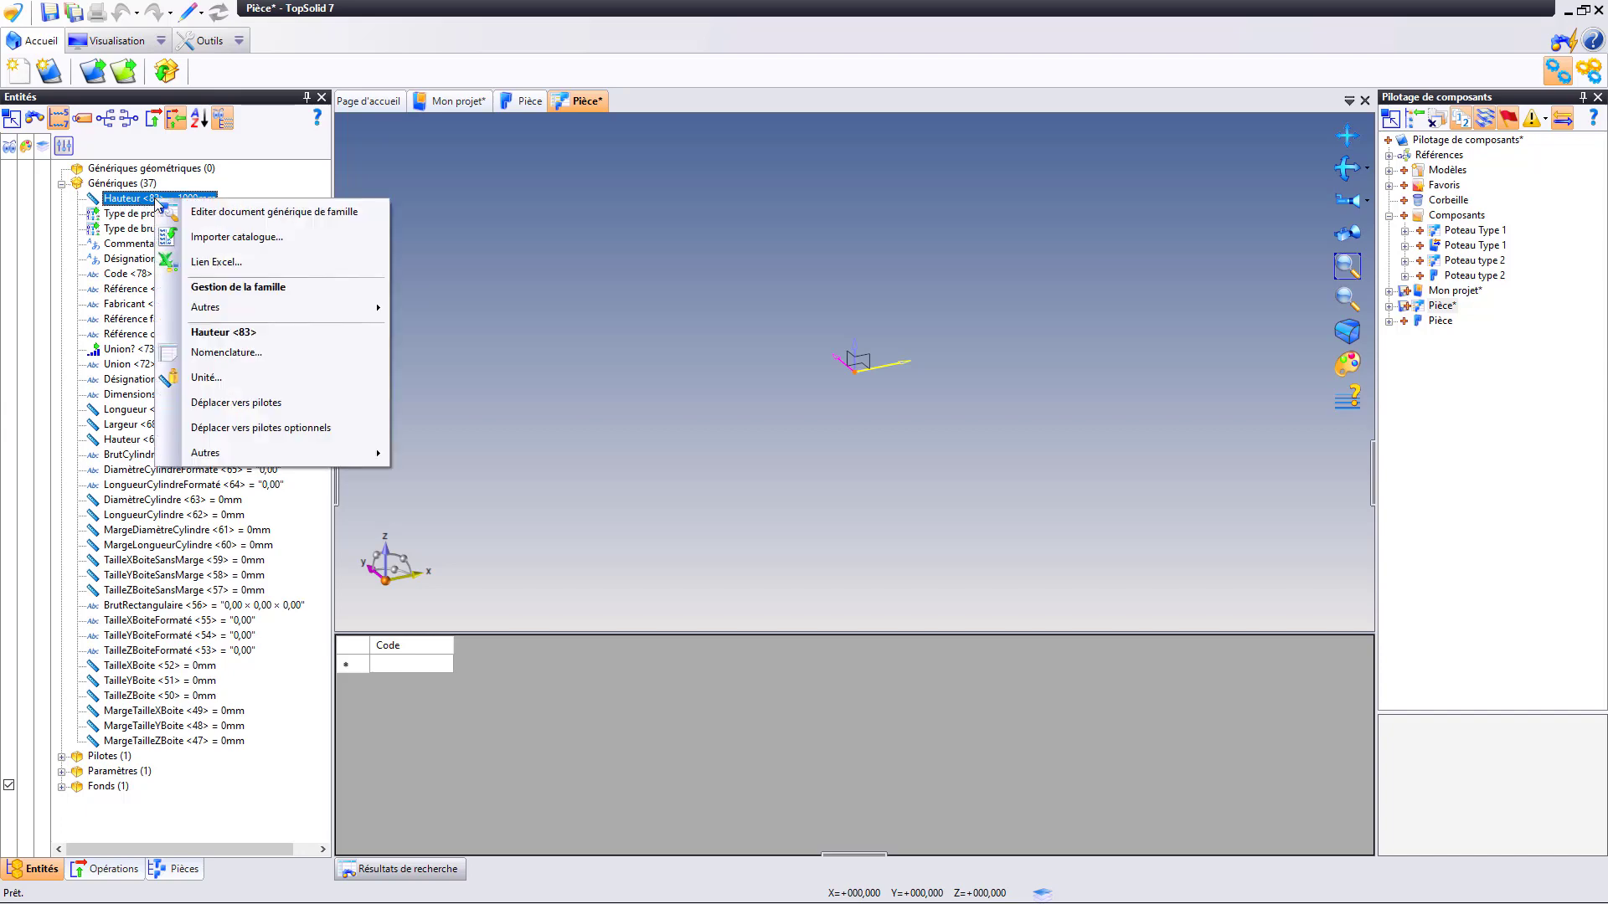
{"action": "left_click", "coordinate": [273, 403]}
{"action": "key", "text": "ctrl+s"}
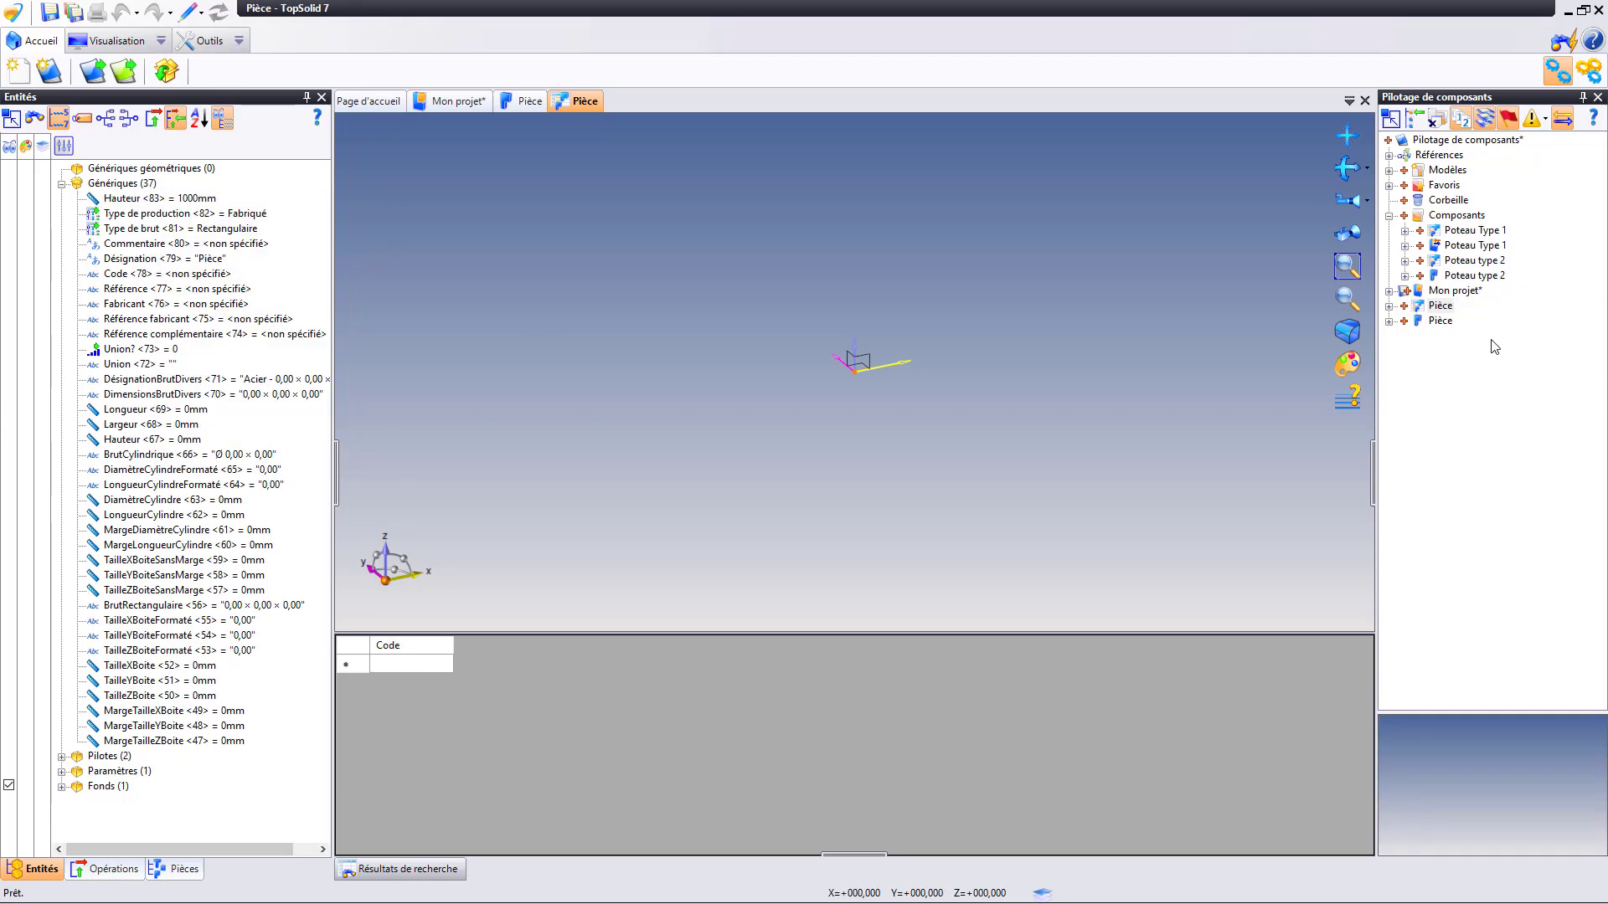
Create a new folder at the root of the Pilotage de composants project and save it.
{"action": "right_click", "coordinate": [1452, 139]}
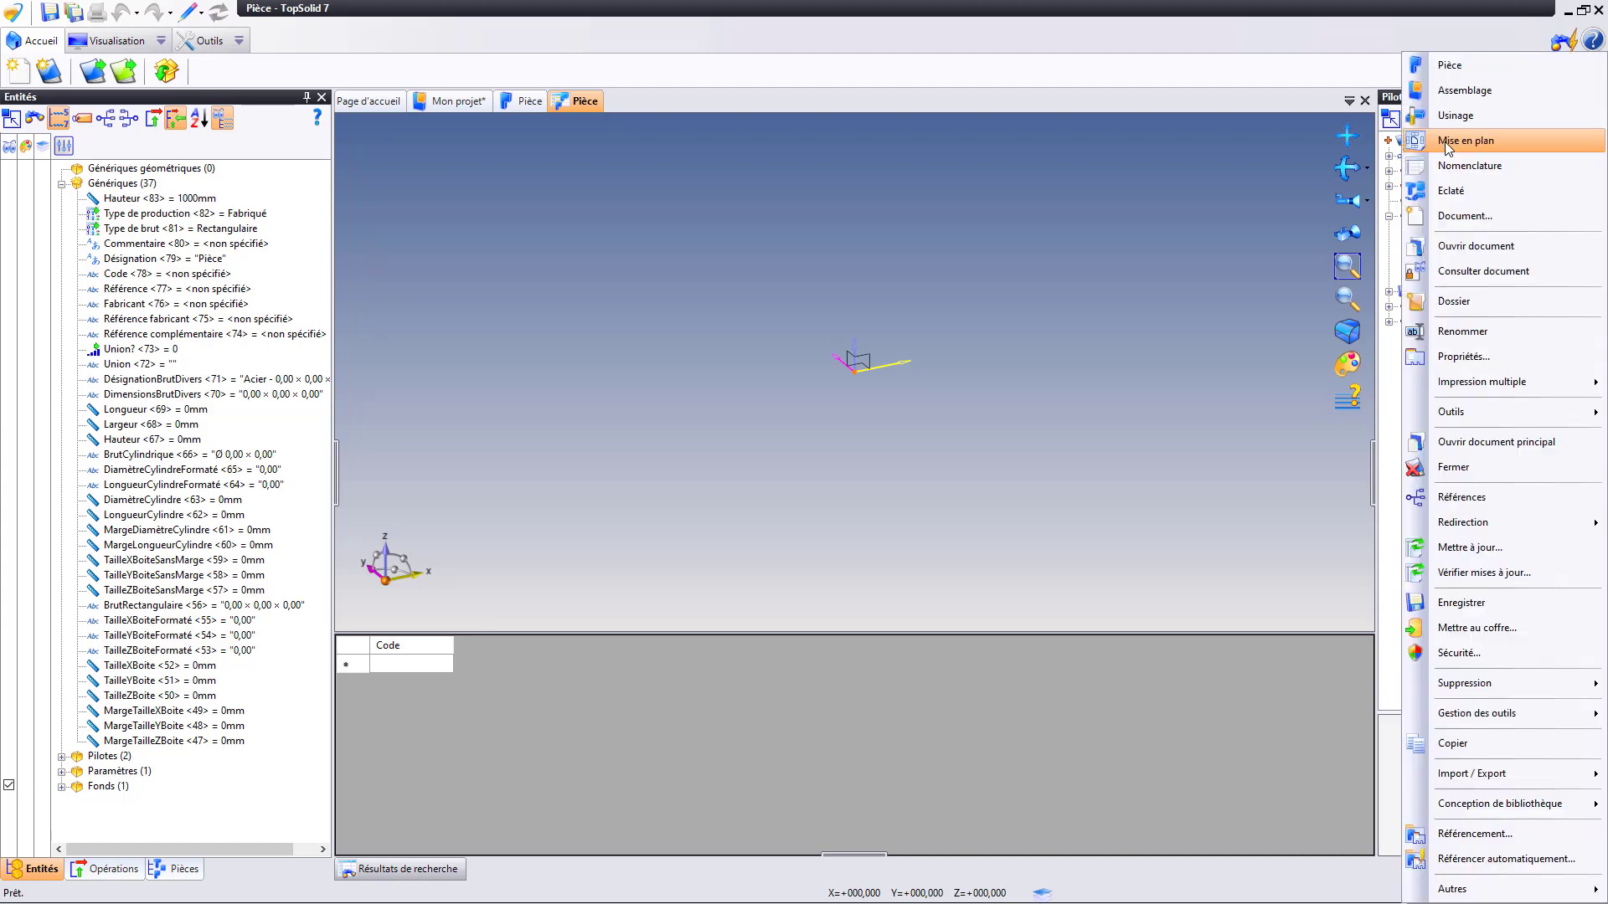
{"action": "left_click", "coordinate": [1469, 303]}
{"action": "left_click", "coordinate": [1442, 320]}
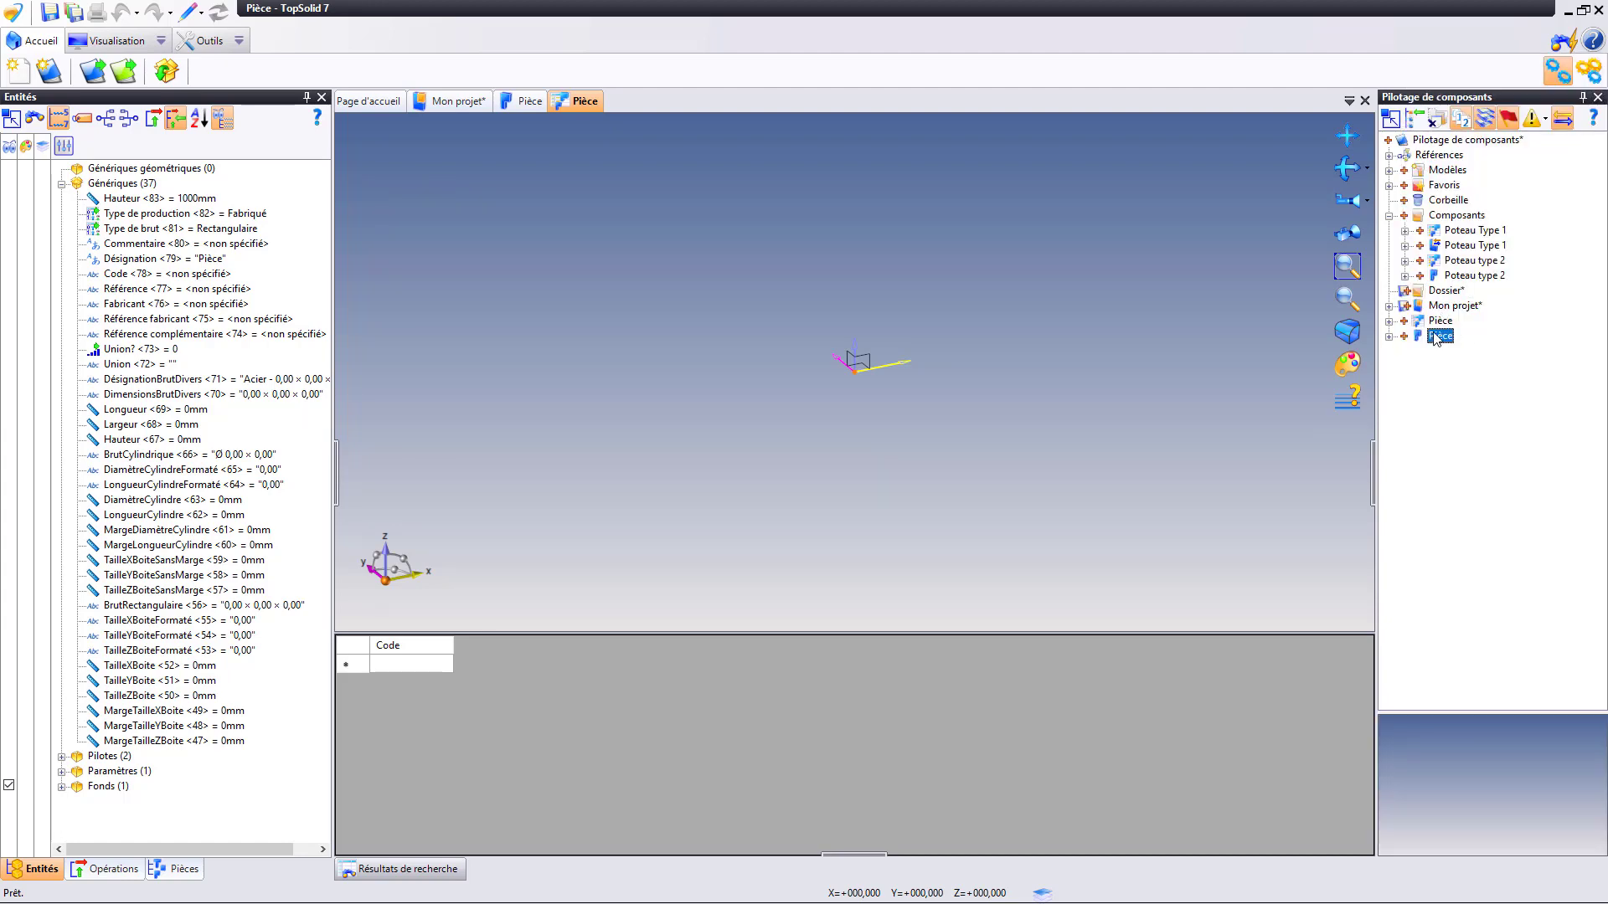
{"action": "left_click", "coordinate": [1449, 335], "text": "shift"}
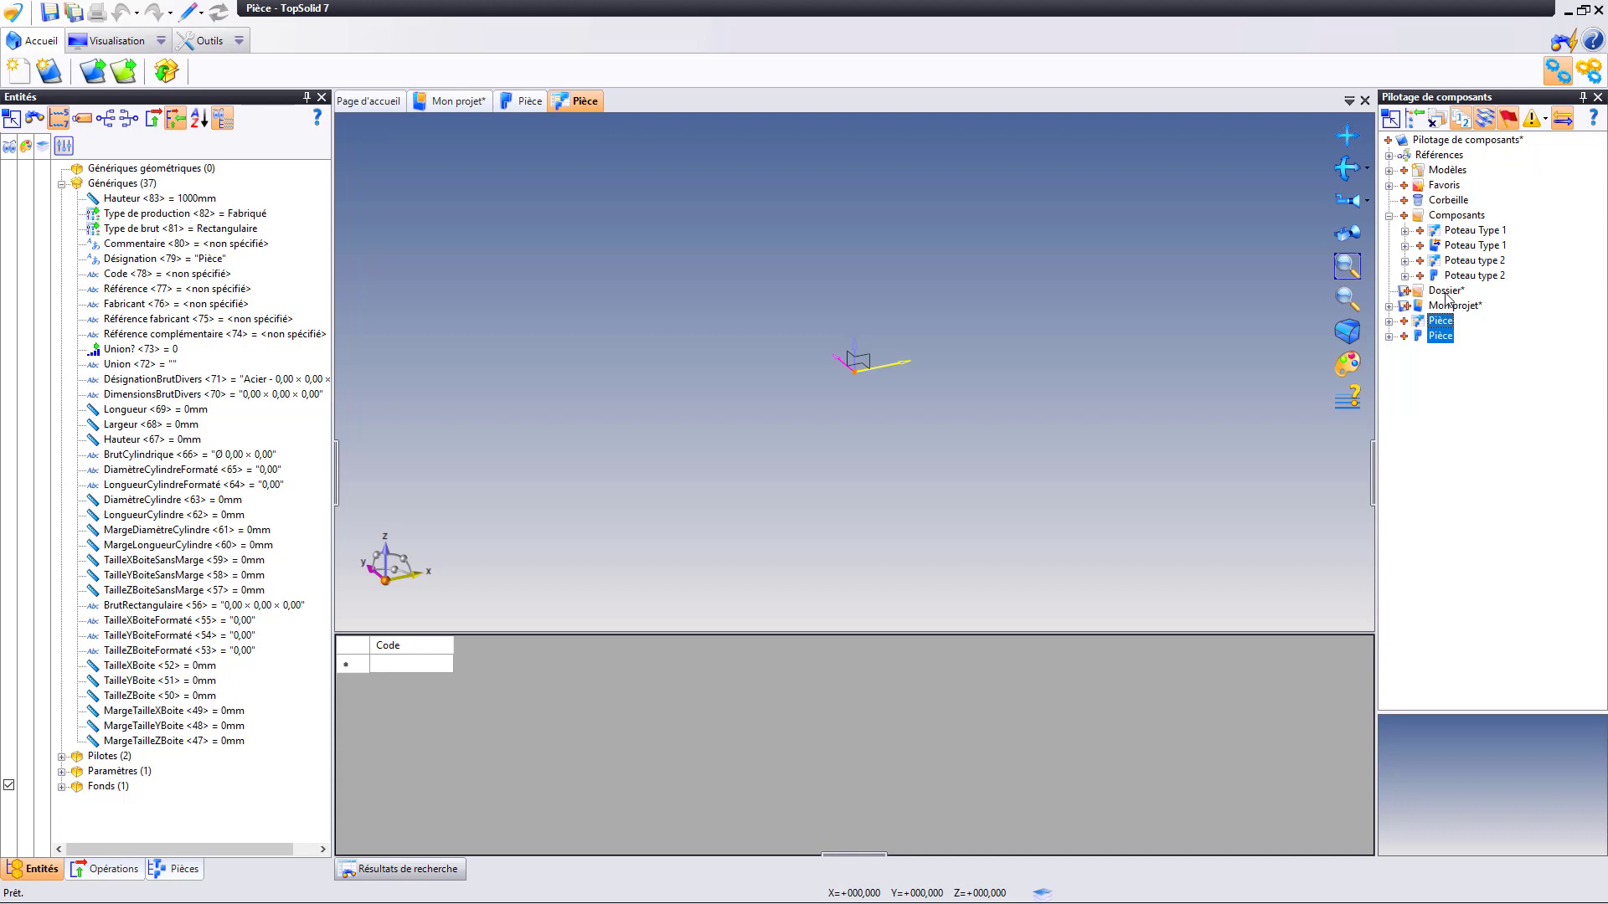
{"action": "right_click", "coordinate": [1438, 328]}
{"action": "left_click", "coordinate": [1466, 633]}
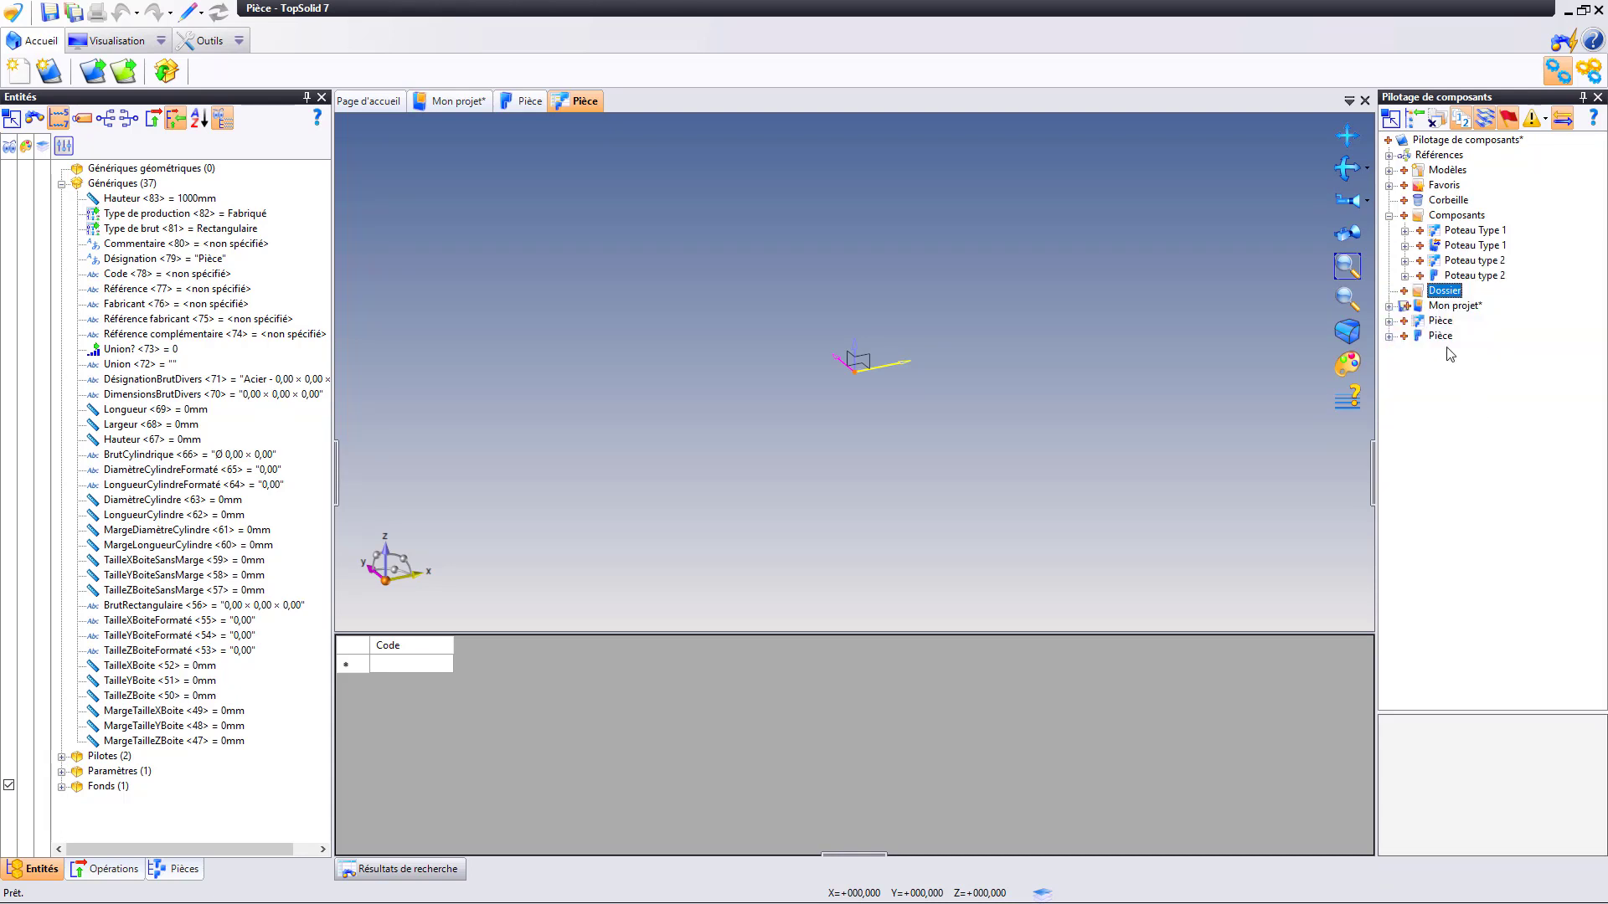
Move the Pièce part and its family document into the new folder and rename the folder Pilotage.
{"action": "left_click_drag", "start_coordinate": [1436, 338], "coordinate": [1448, 300]}
{"action": "left_click", "coordinate": [1447, 295]}
{"action": "type", "text": "Pilot"}
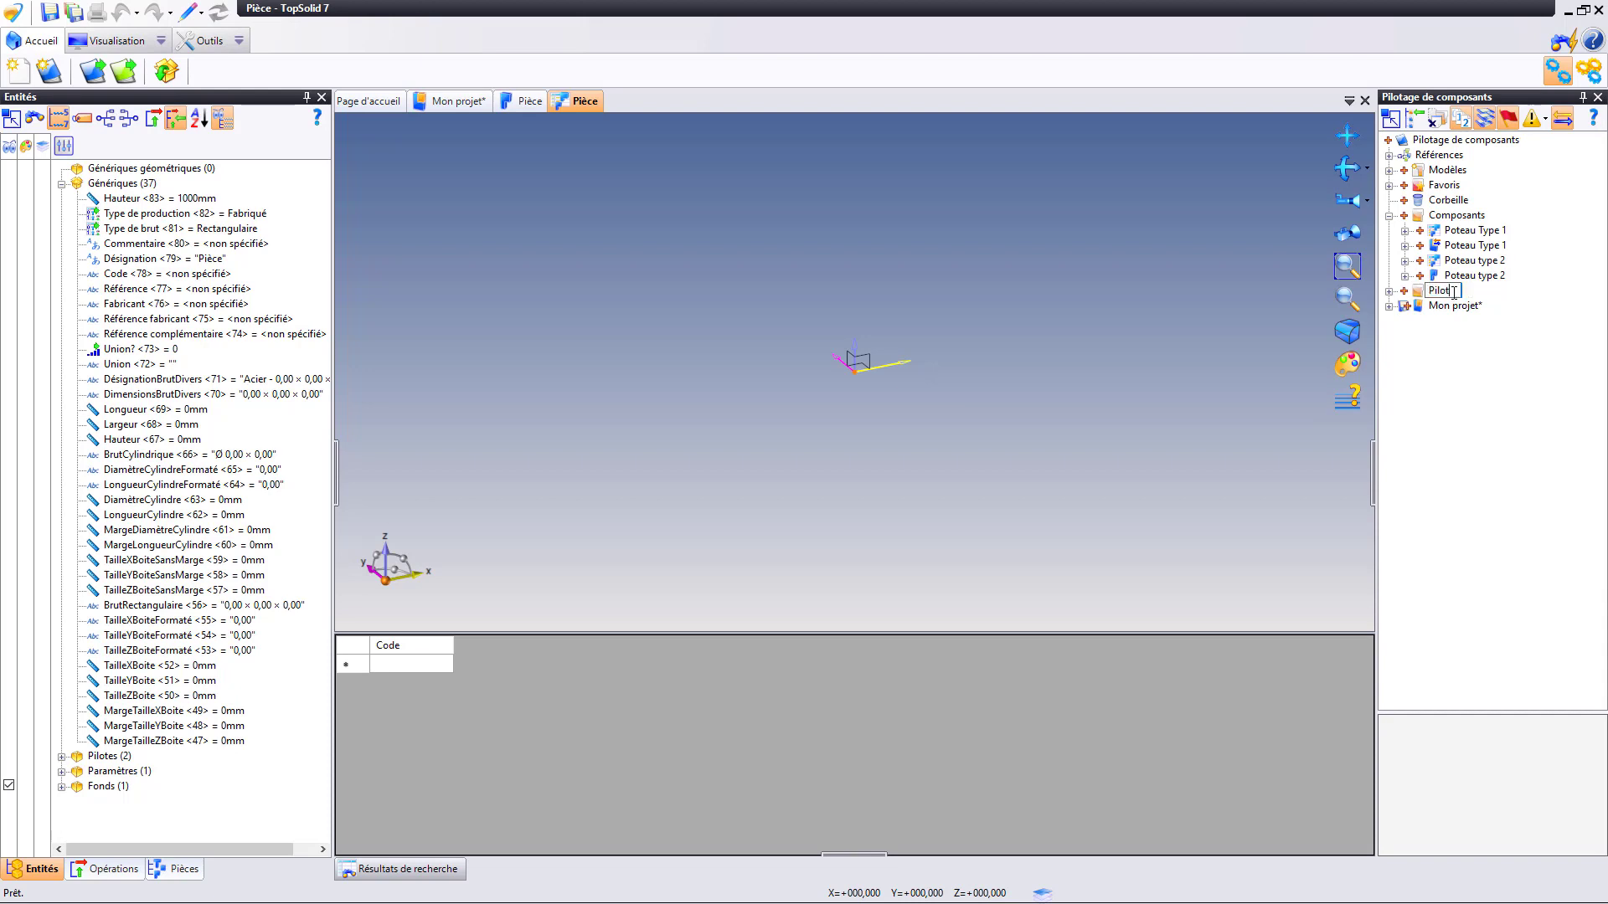
{"action": "type", "text": "age"}
{"action": "key", "text": "Return"}
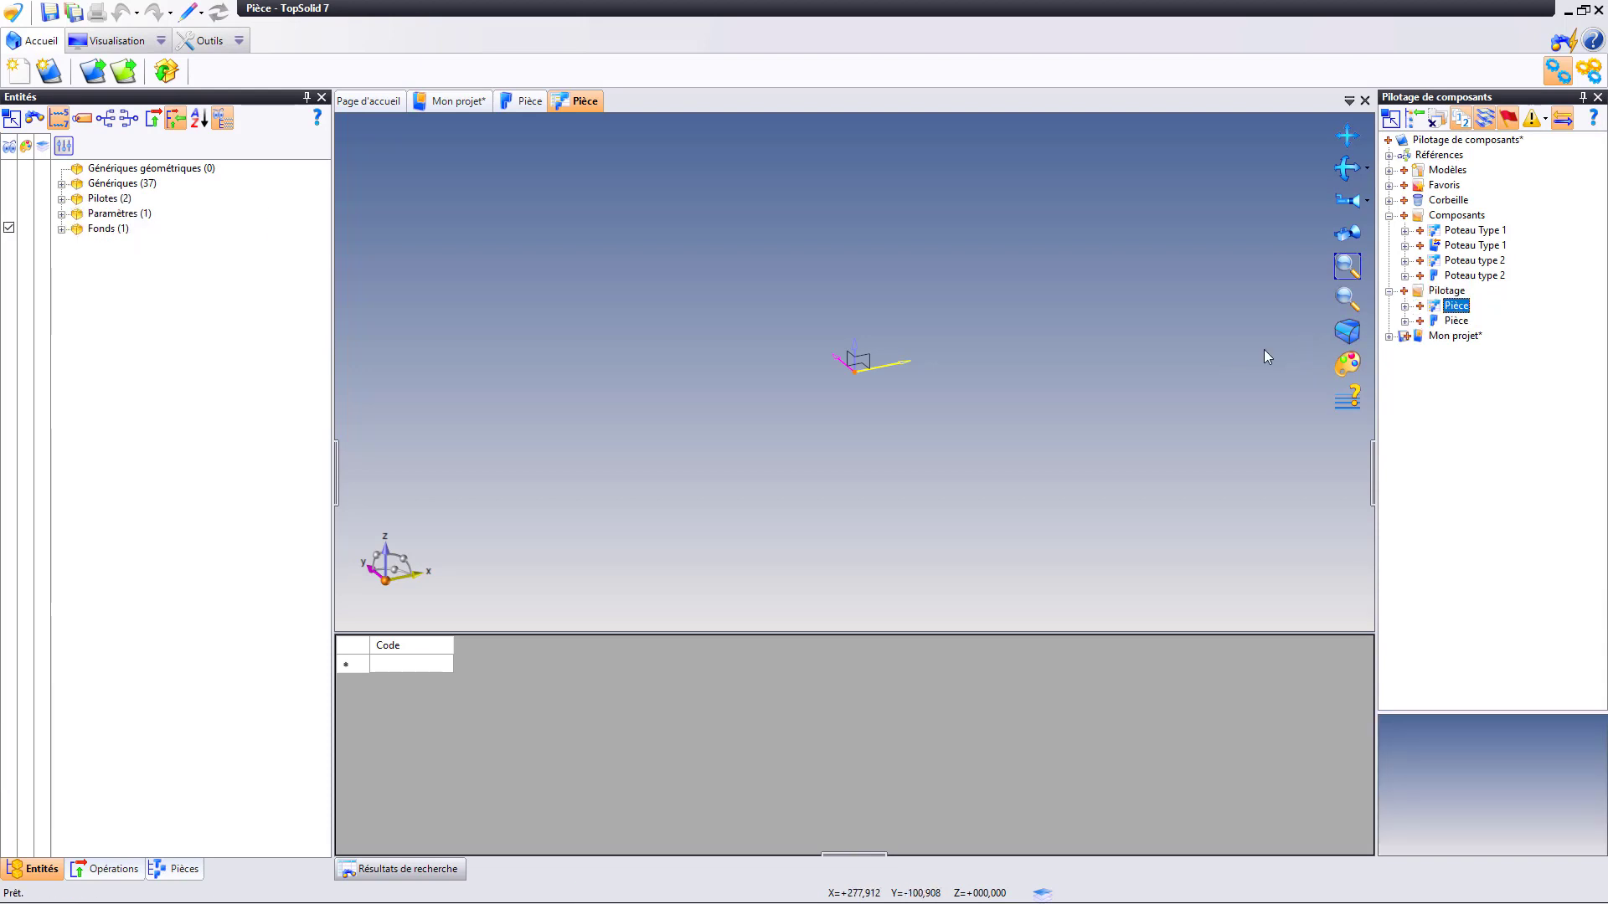
Create a Pilotage de famille document in the Pilotage folder from the blank template (Modèle vierge).
{"action": "left_click", "coordinate": [1433, 295]}
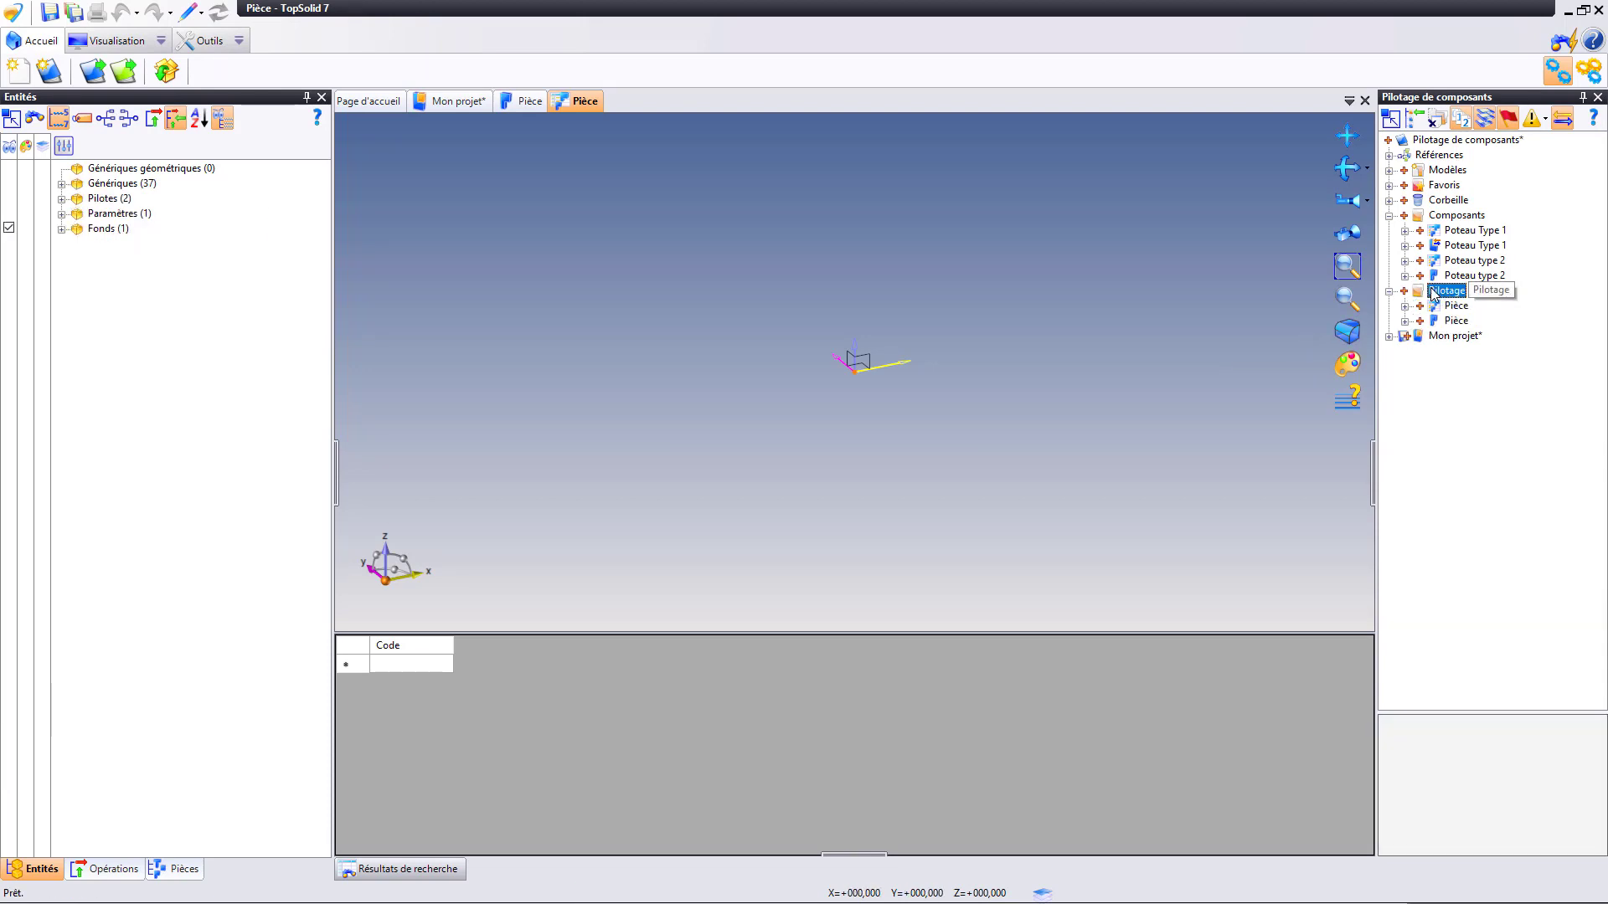
{"action": "right_click", "coordinate": [1433, 295]}
{"action": "left_click", "coordinate": [1476, 390]}
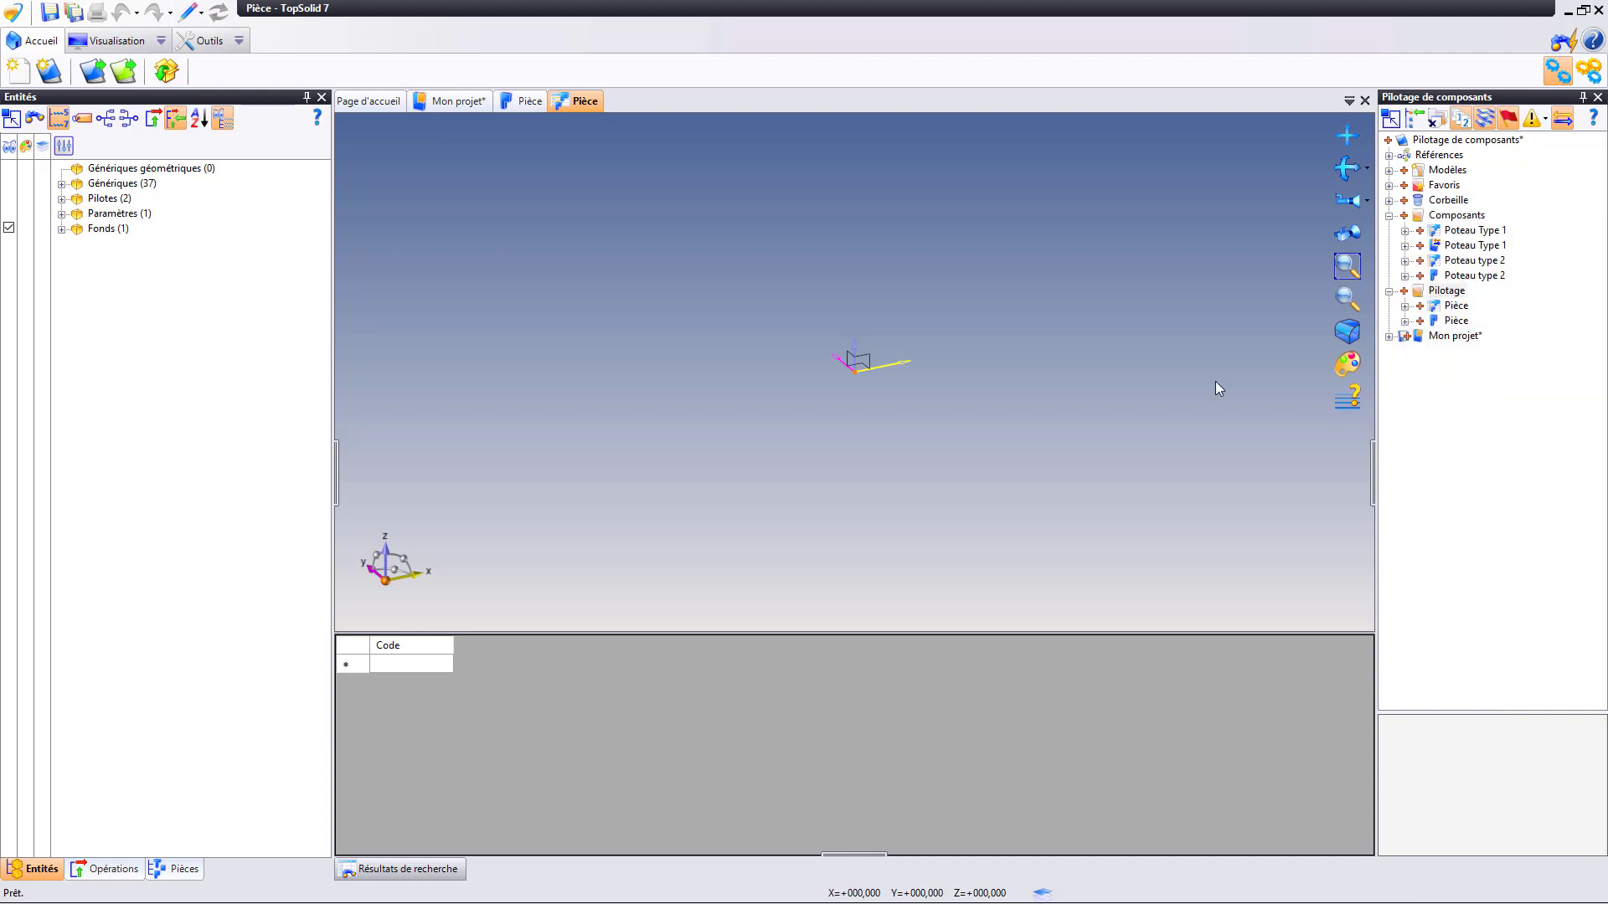
{"action": "left_click", "coordinate": [211, 456]}
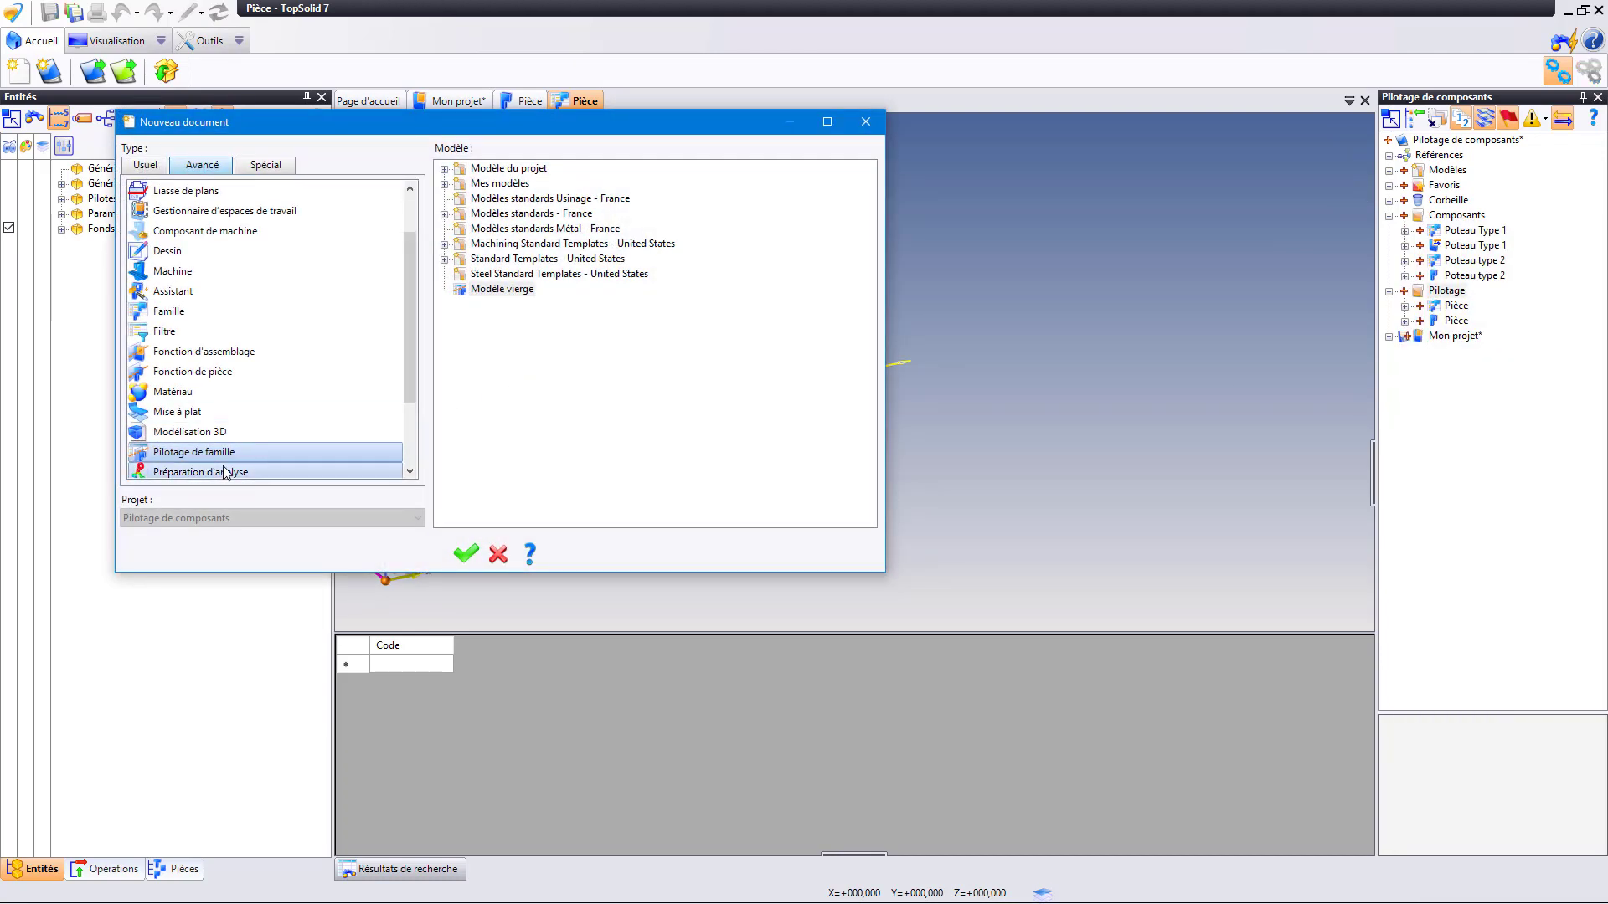
{"action": "double_click", "coordinate": [203, 454]}
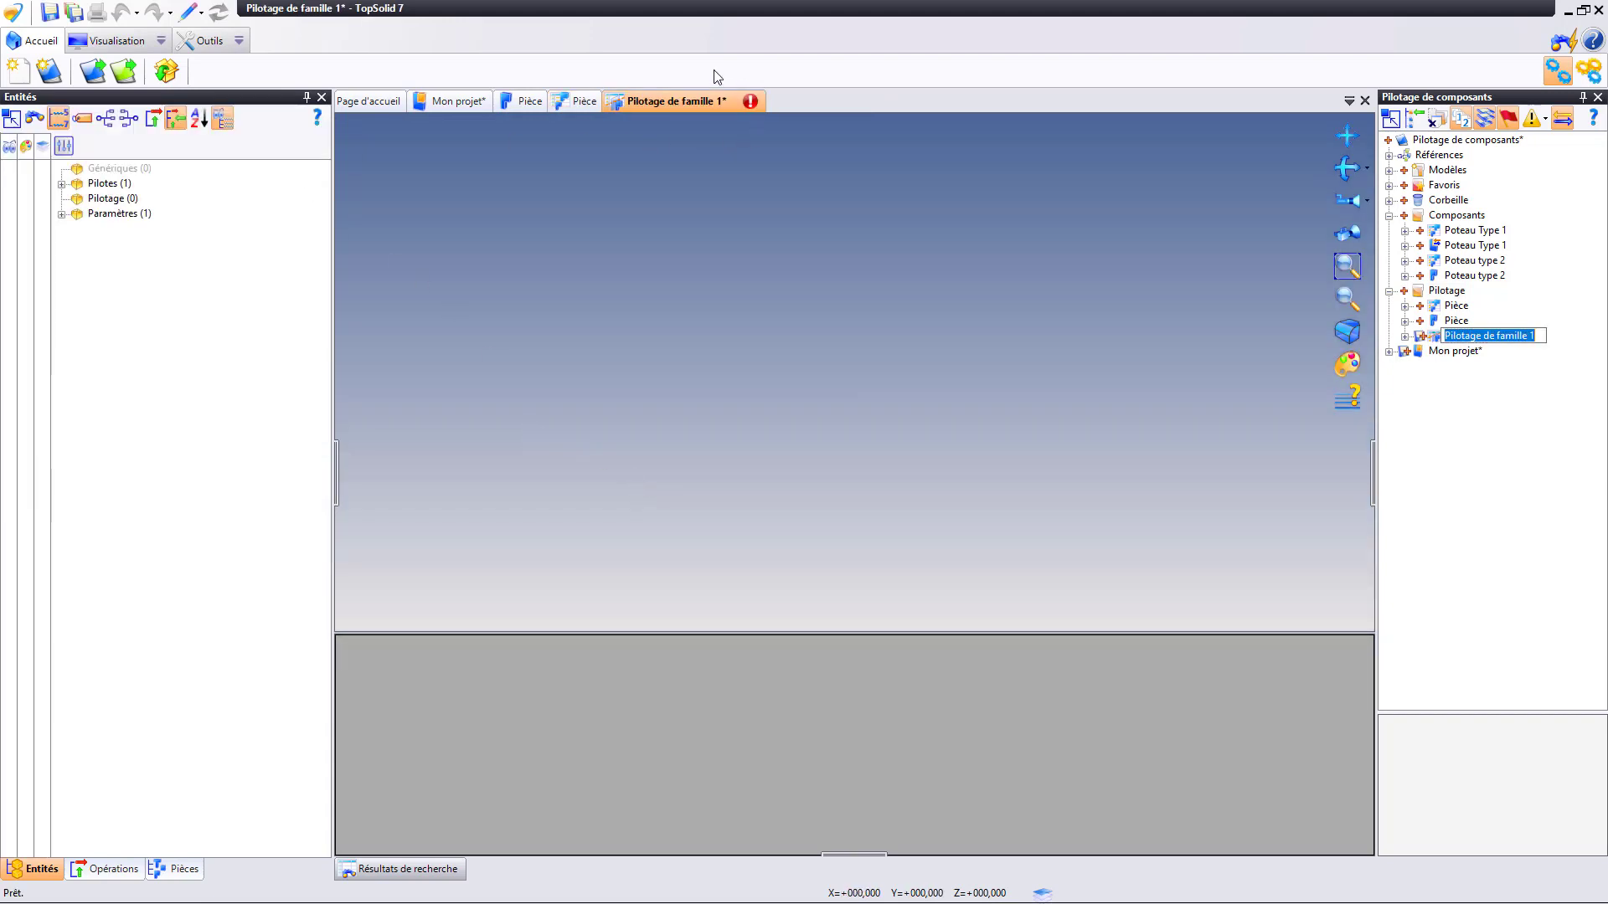
Set the Pièce part as the generic document and the Pièce family as the base family of the Pilotage de famille document.
{"action": "left_click", "coordinate": [239, 42]}
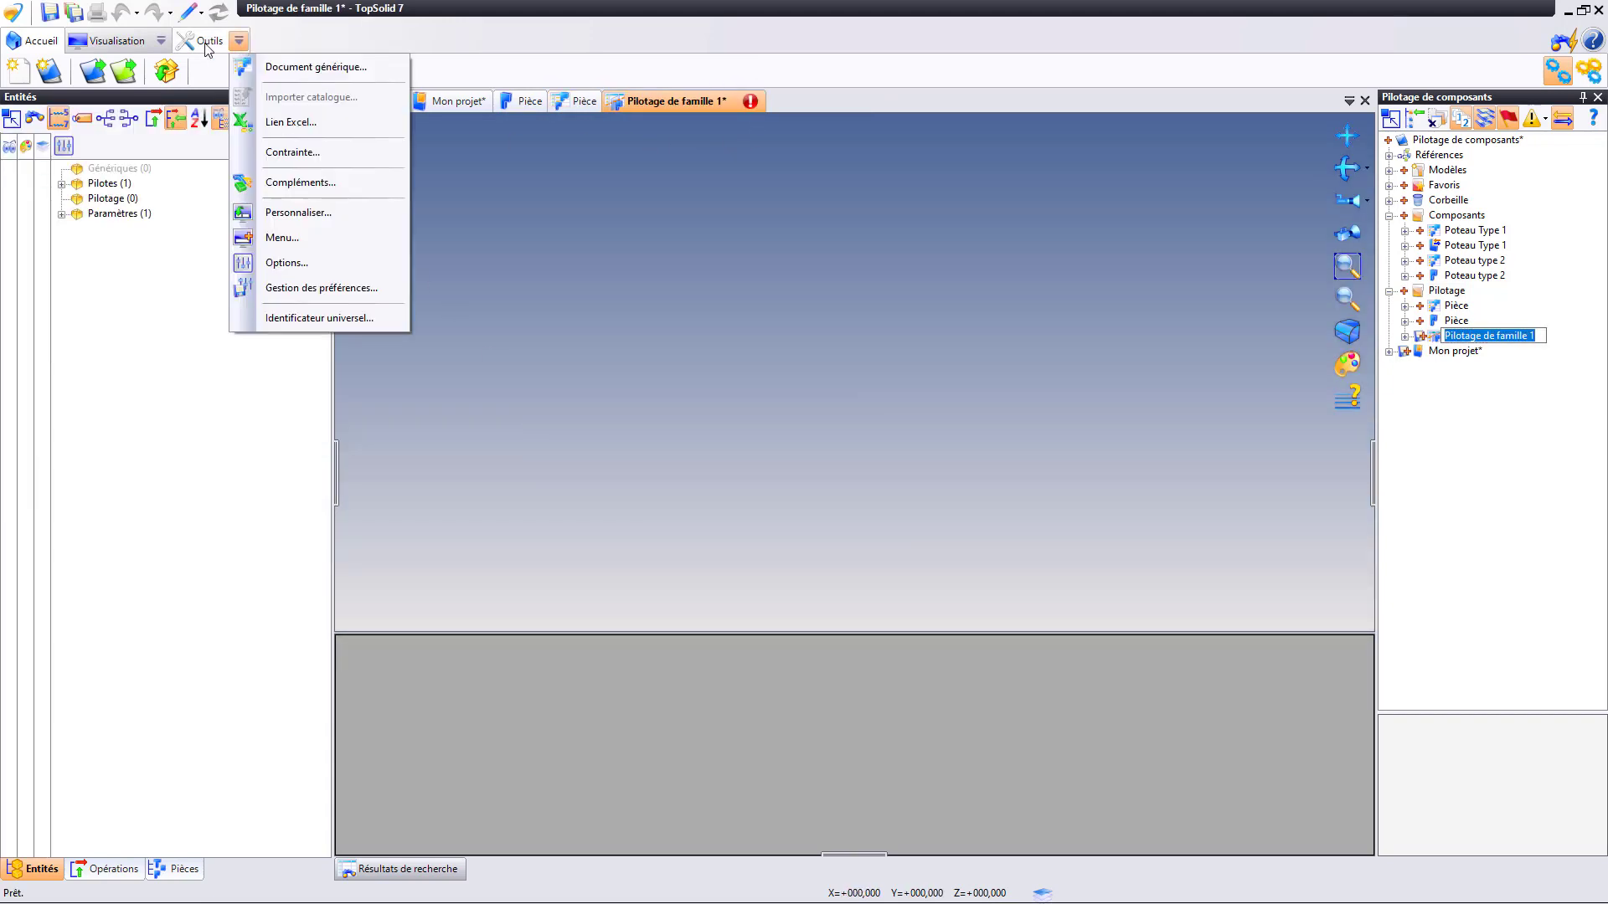
{"action": "left_click", "coordinate": [294, 67]}
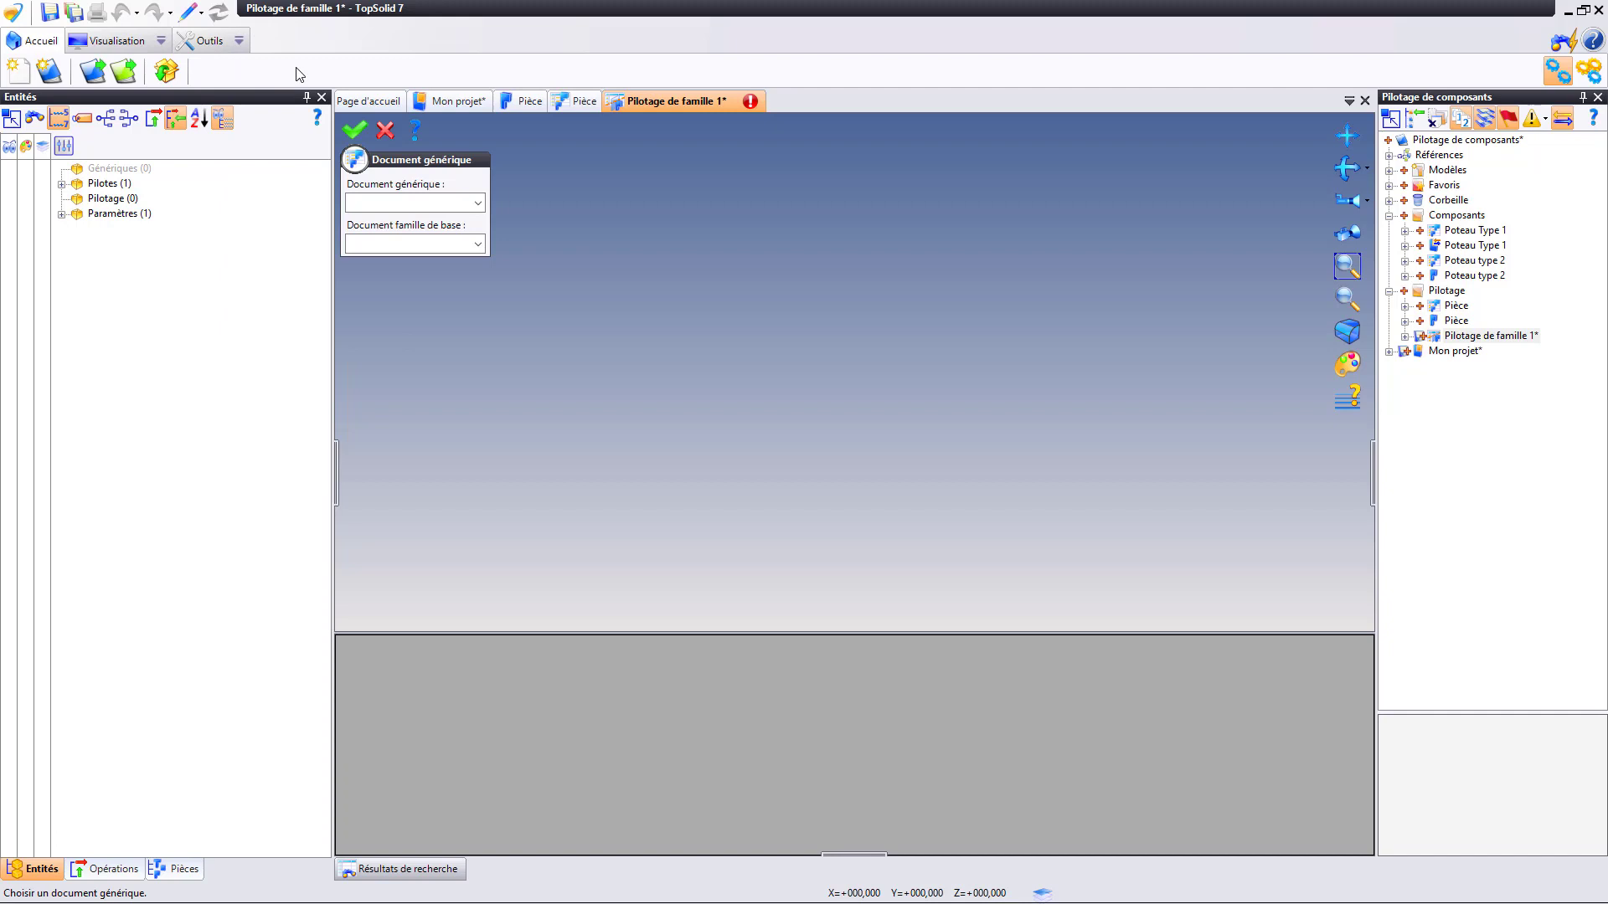
{"action": "left_click", "coordinate": [475, 204]}
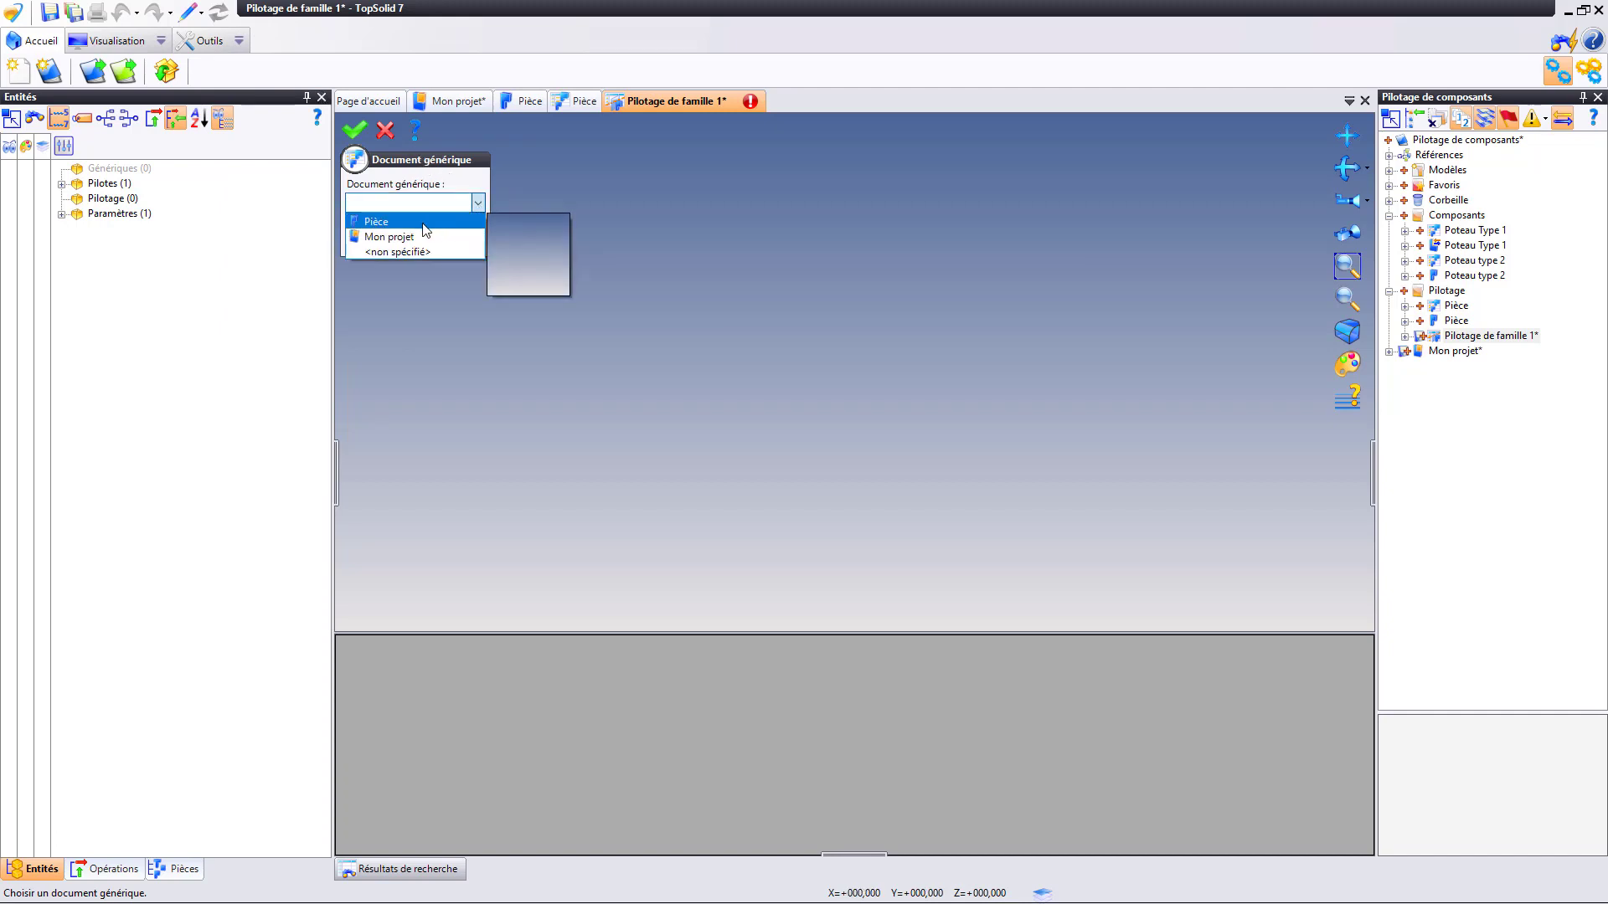
{"action": "left_click", "coordinate": [460, 221]}
{"action": "left_click", "coordinate": [479, 245]}
{"action": "left_click", "coordinate": [442, 260]}
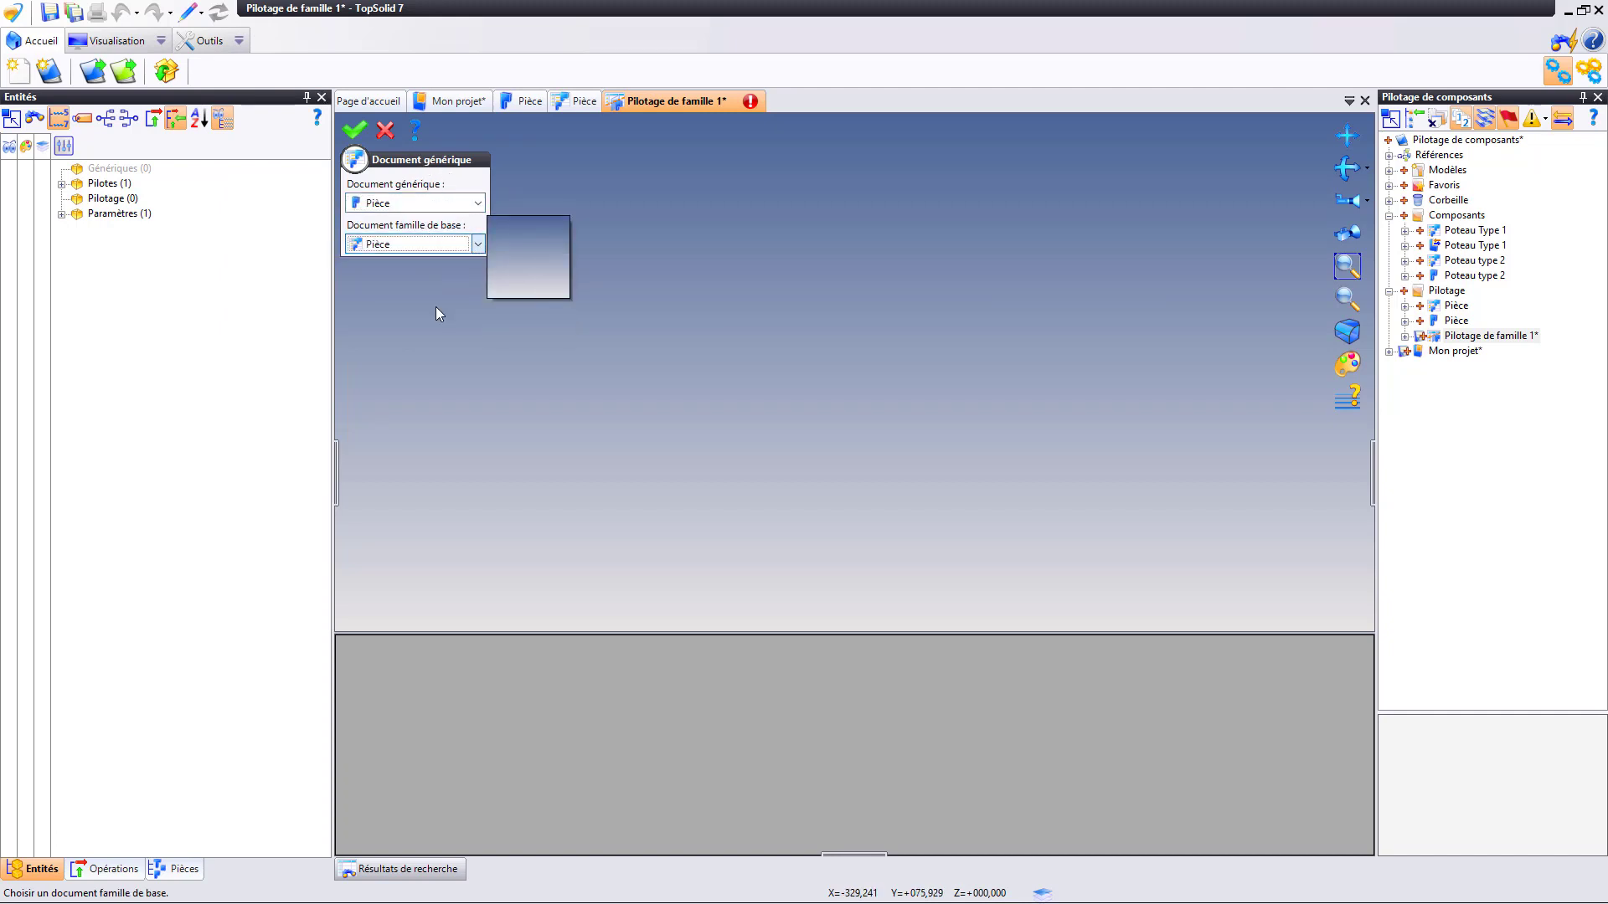
{"action": "right_click", "coordinate": [456, 340]}
{"action": "left_click", "coordinate": [462, 348]}
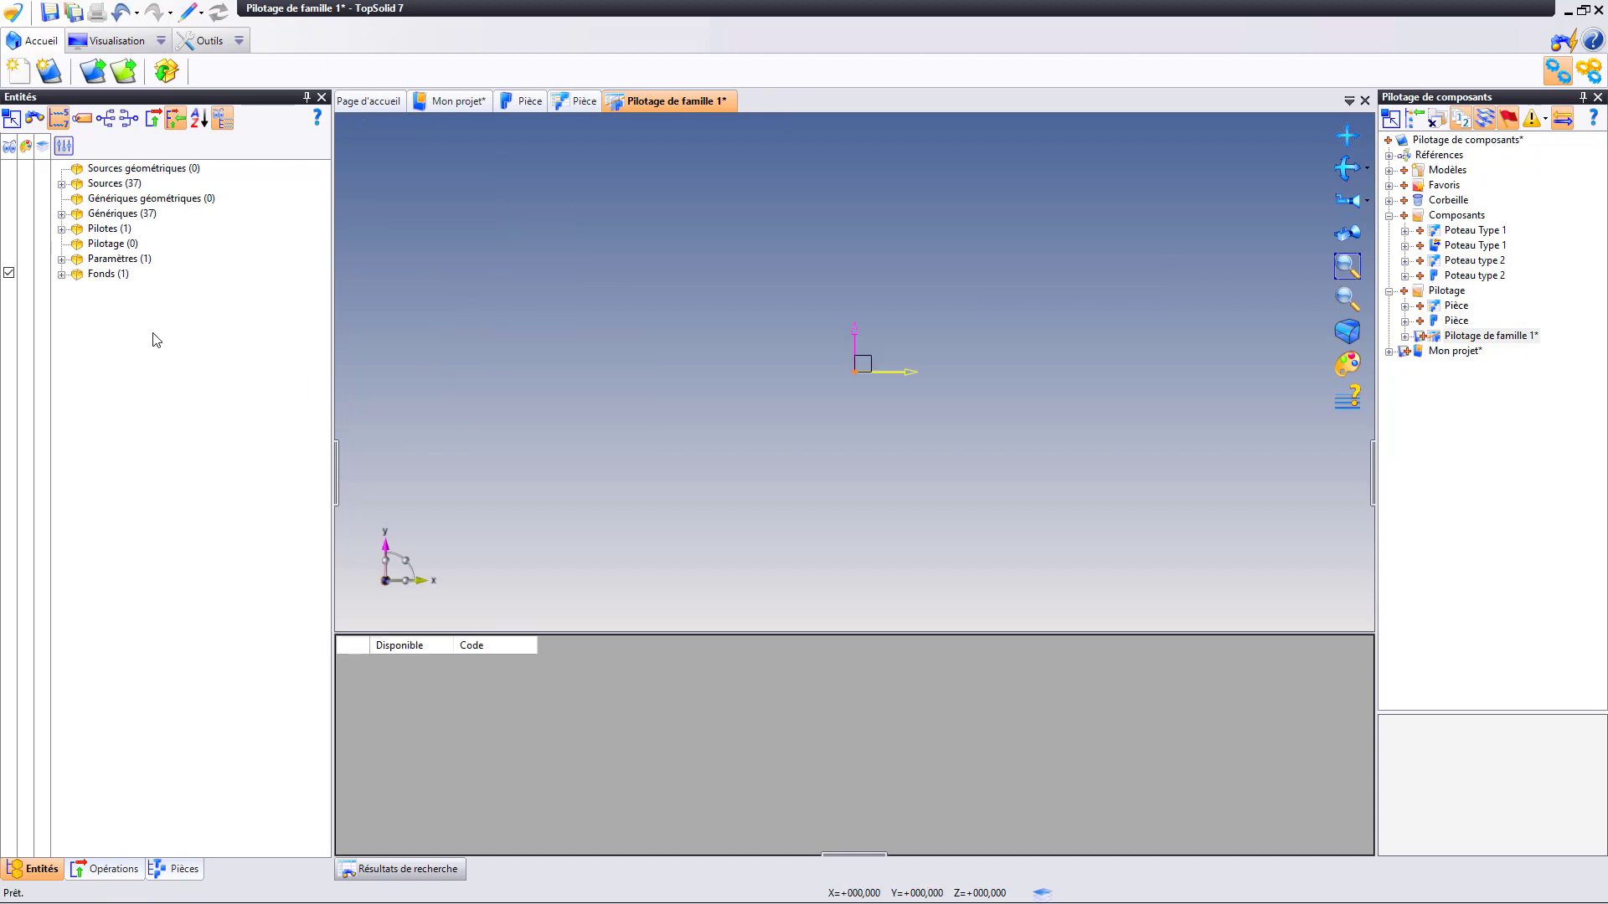
Add the generic Hauteur parameter with the 1000 mm value to the document's Pilotage folder.
{"action": "left_click", "coordinate": [61, 213]}
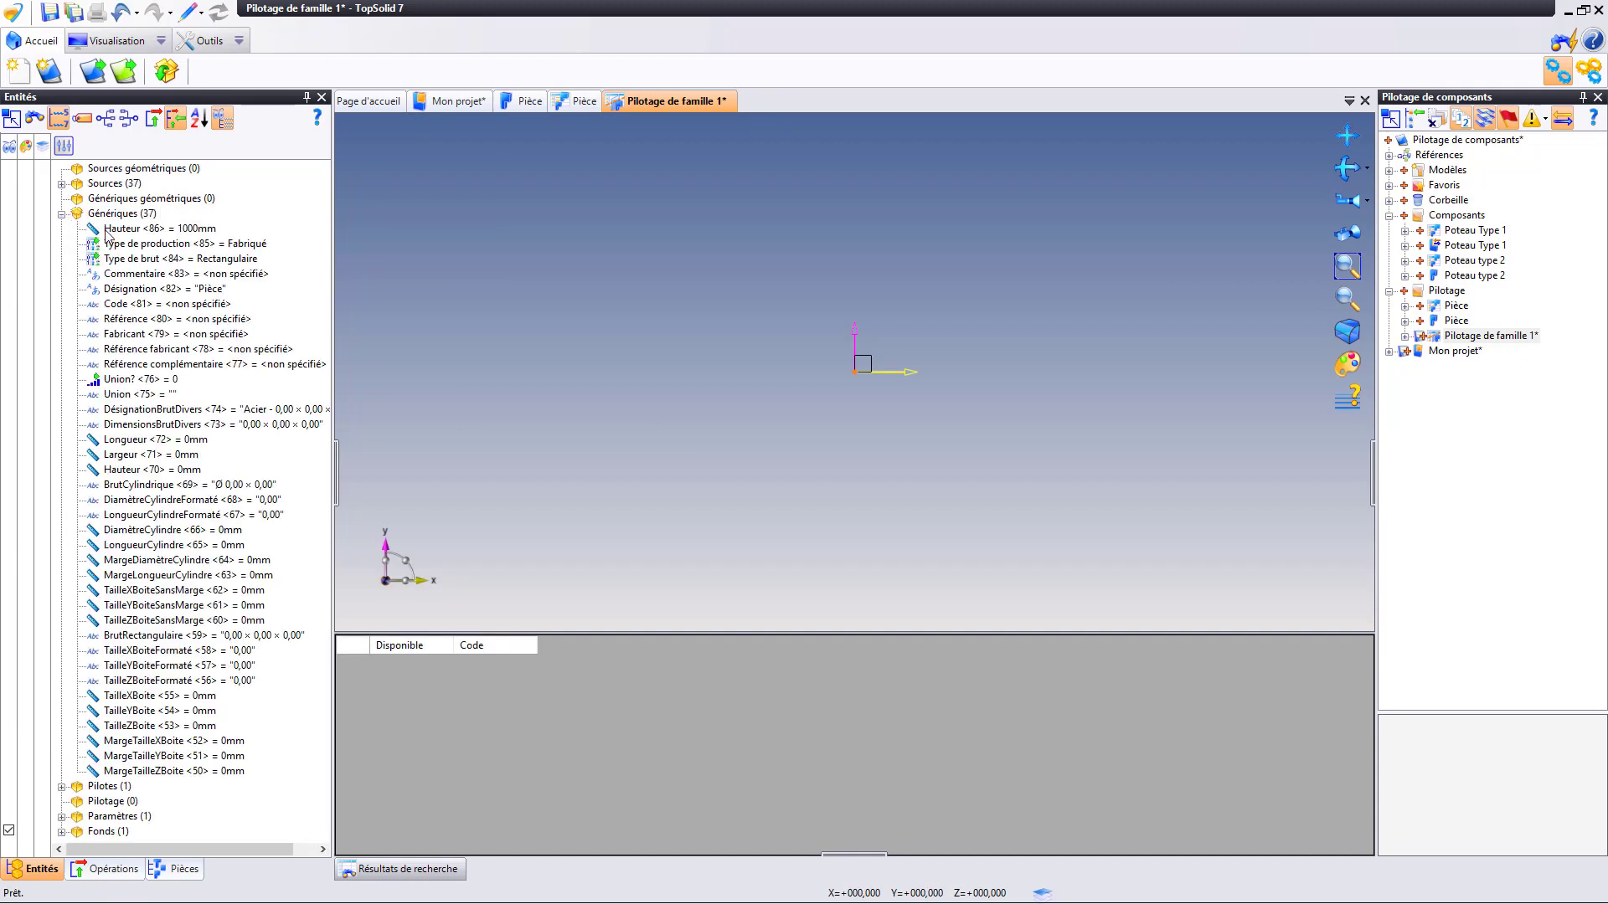
{"action": "left_click_drag", "start_coordinate": [122, 233], "coordinate": [117, 802]}
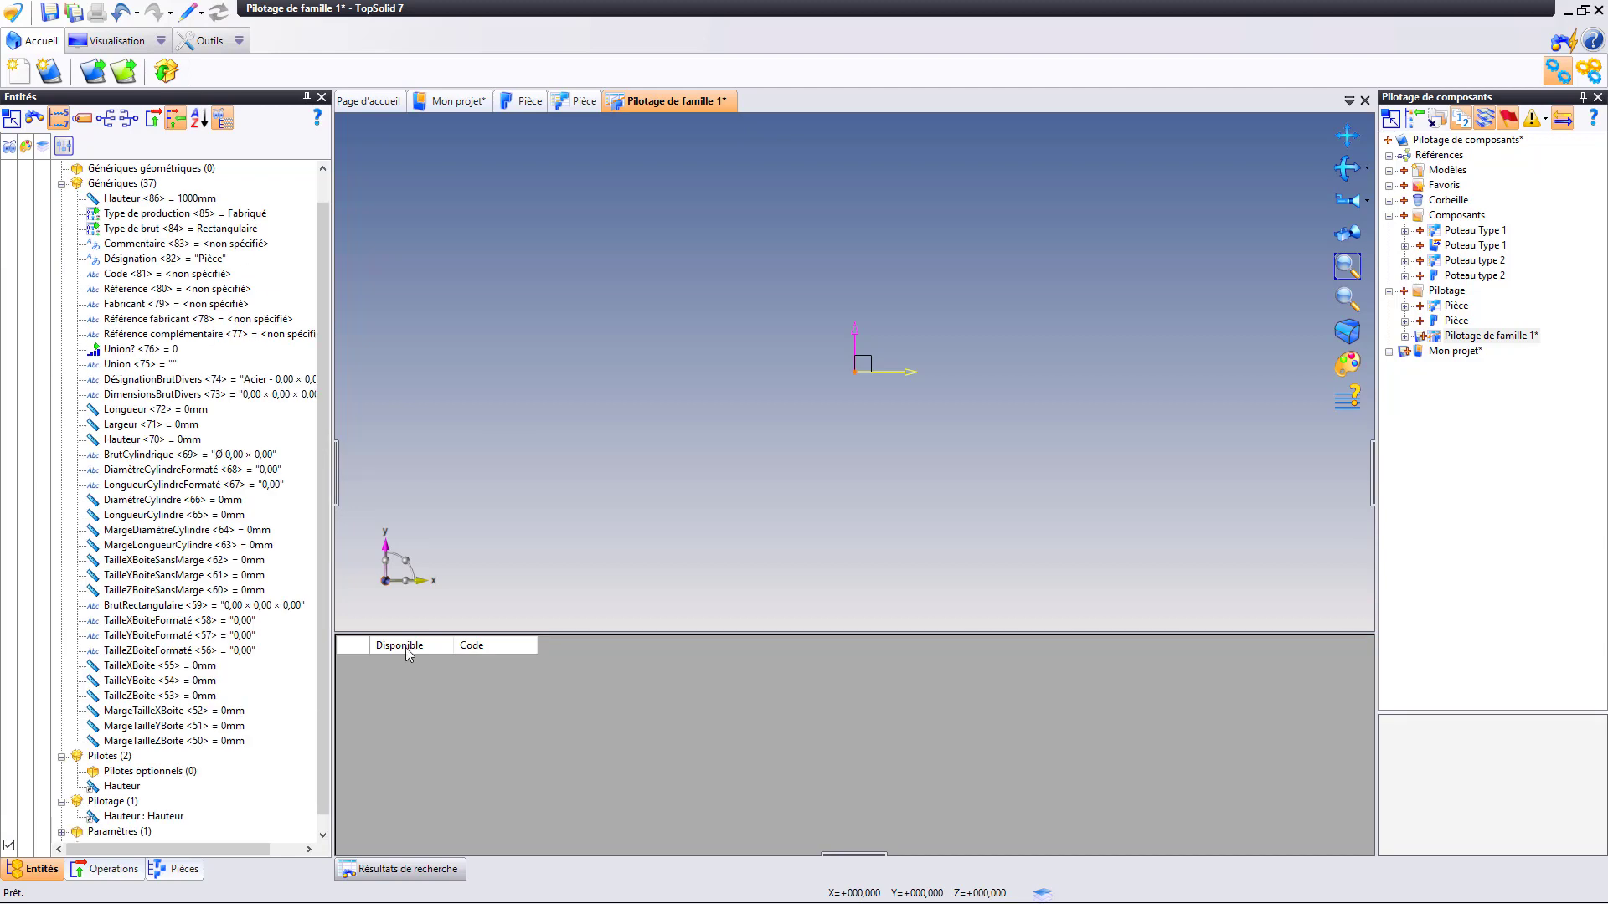
Rename the Pilotage de famille document as Pilotage de poteau.
{"action": "left_click", "coordinate": [1499, 336]}
{"action": "left_click_drag", "start_coordinate": [1499, 333], "coordinate": [1606, 334]}
{"action": "key", "text": "BackSpace"}
{"action": "key", "text": "BackSpace"}
{"action": "type", "text": "poteau"}
{"action": "key", "text": "Return"}
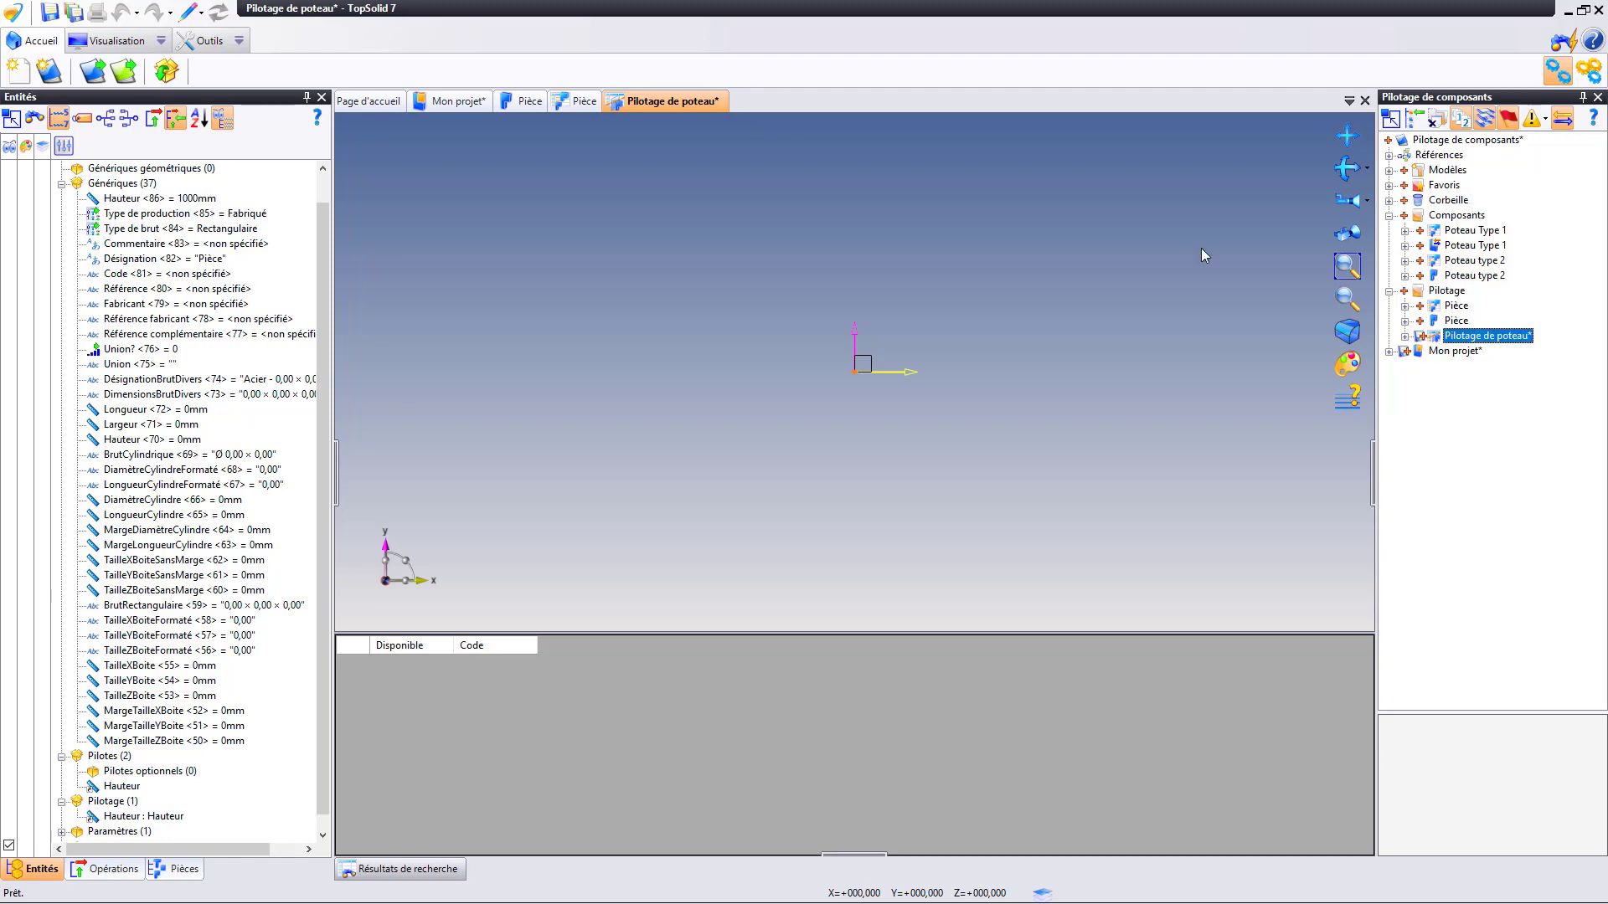
Save the Pilotage de poteau document and close it together with the Pièce part and family documents.
{"action": "key", "text": "ctrl+s"}
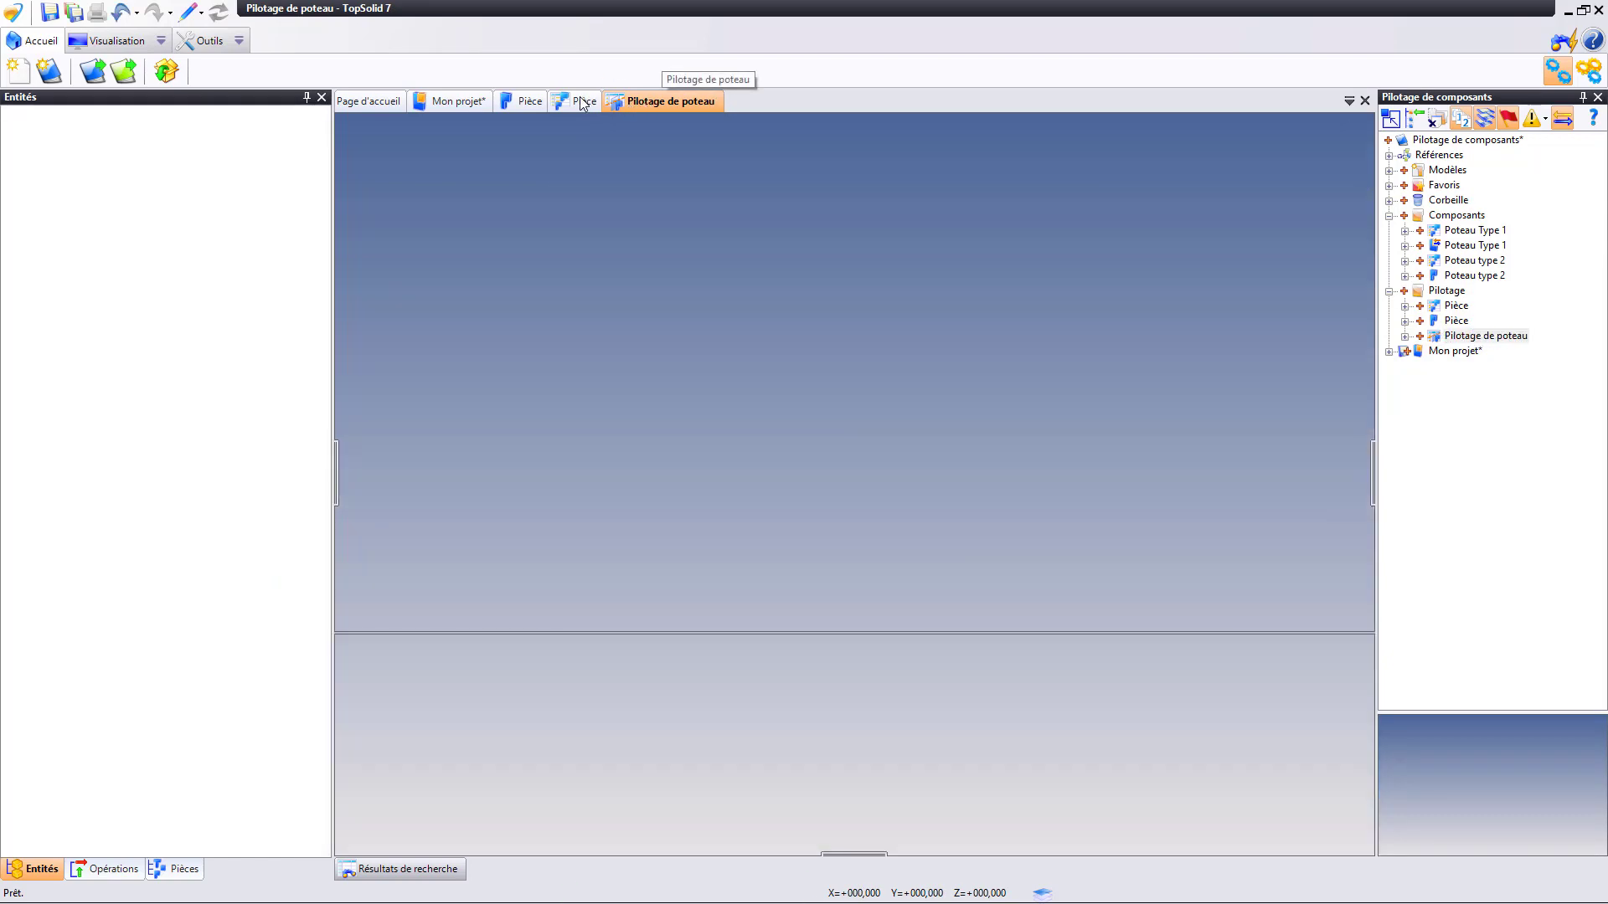
{"action": "middle_click", "coordinate": [584, 104]}
{"action": "middle_click", "coordinate": [536, 103]}
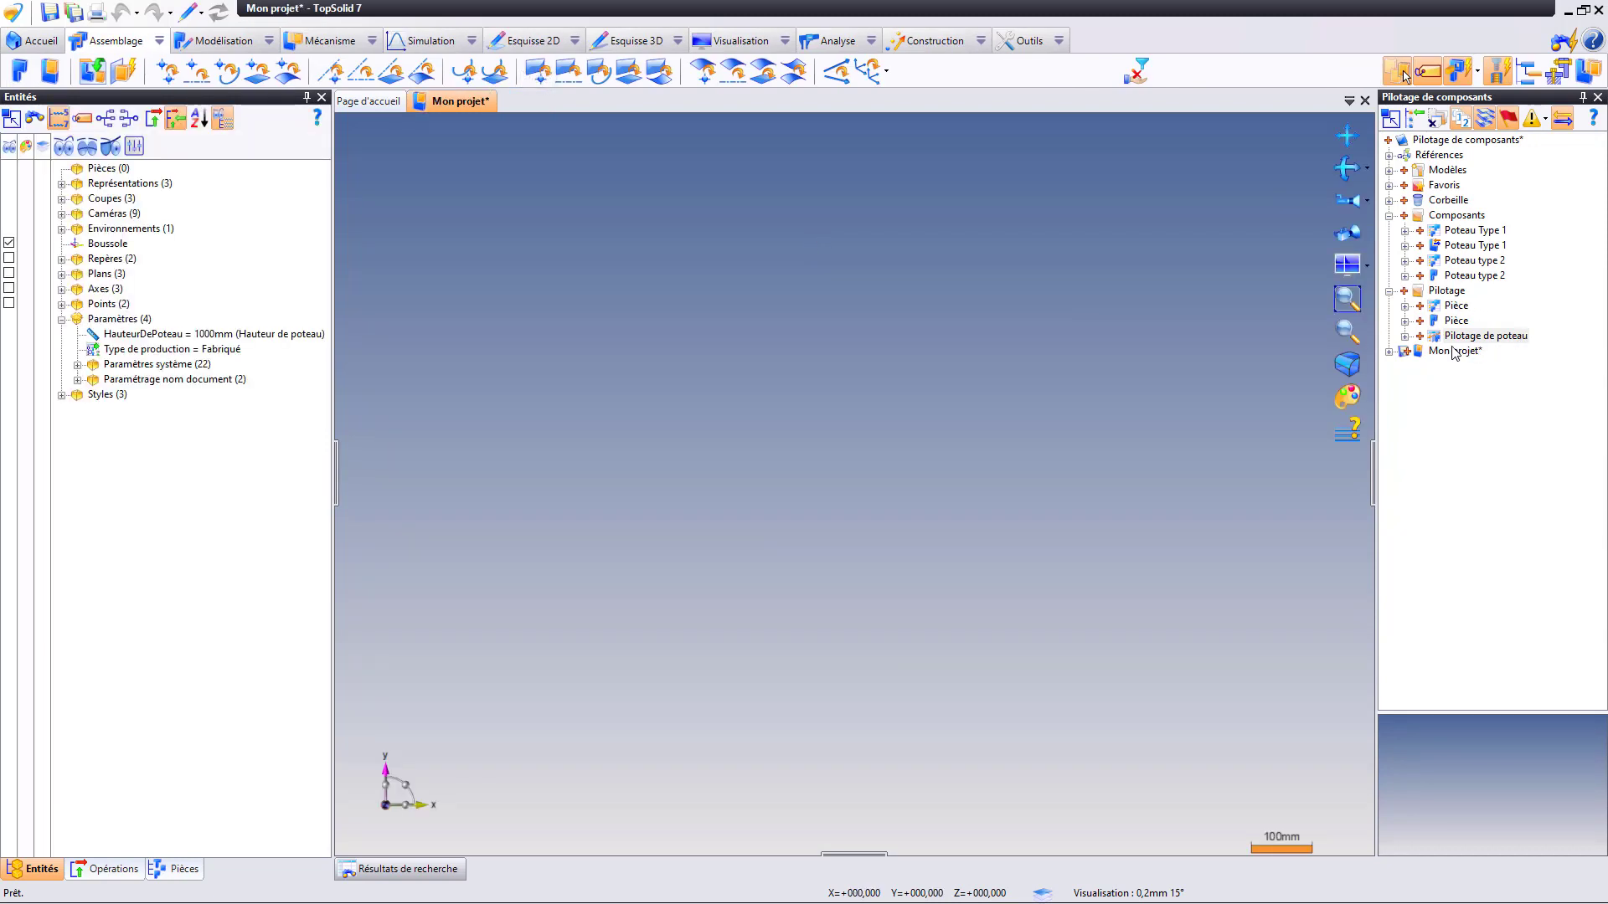
Provide Pilotage de poteau in the Poteau Type 1 family, matching its Hauteur to the family's Hauteur driver, and save the family.
{"action": "double_click", "coordinate": [1471, 232]}
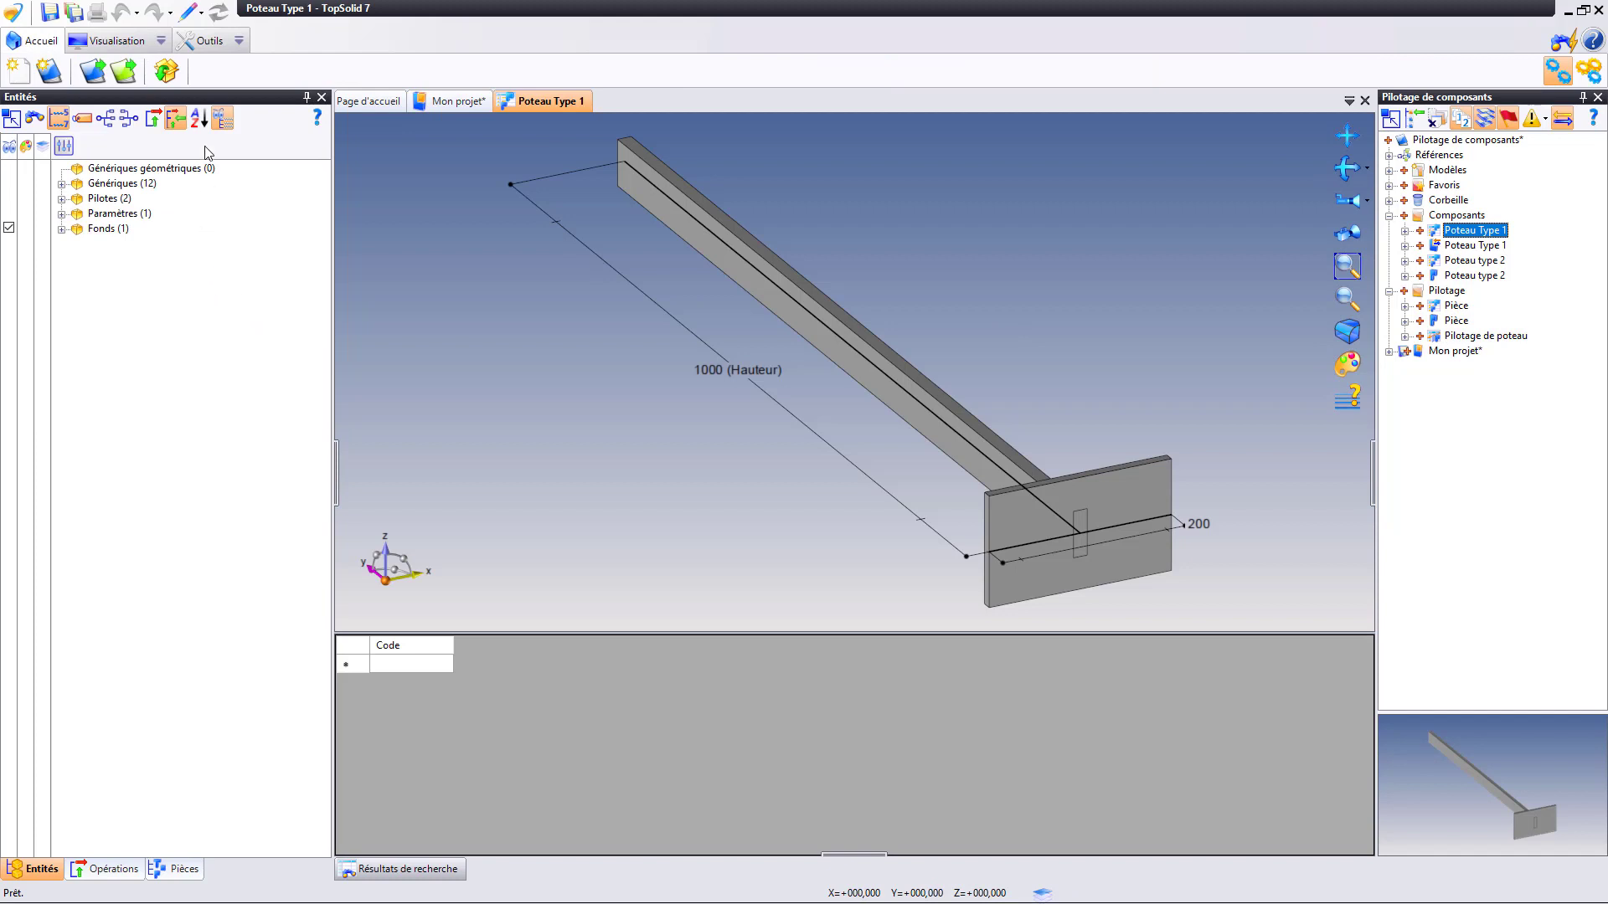
{"action": "left_click", "coordinate": [240, 41]}
{"action": "left_click", "coordinate": [350, 170]}
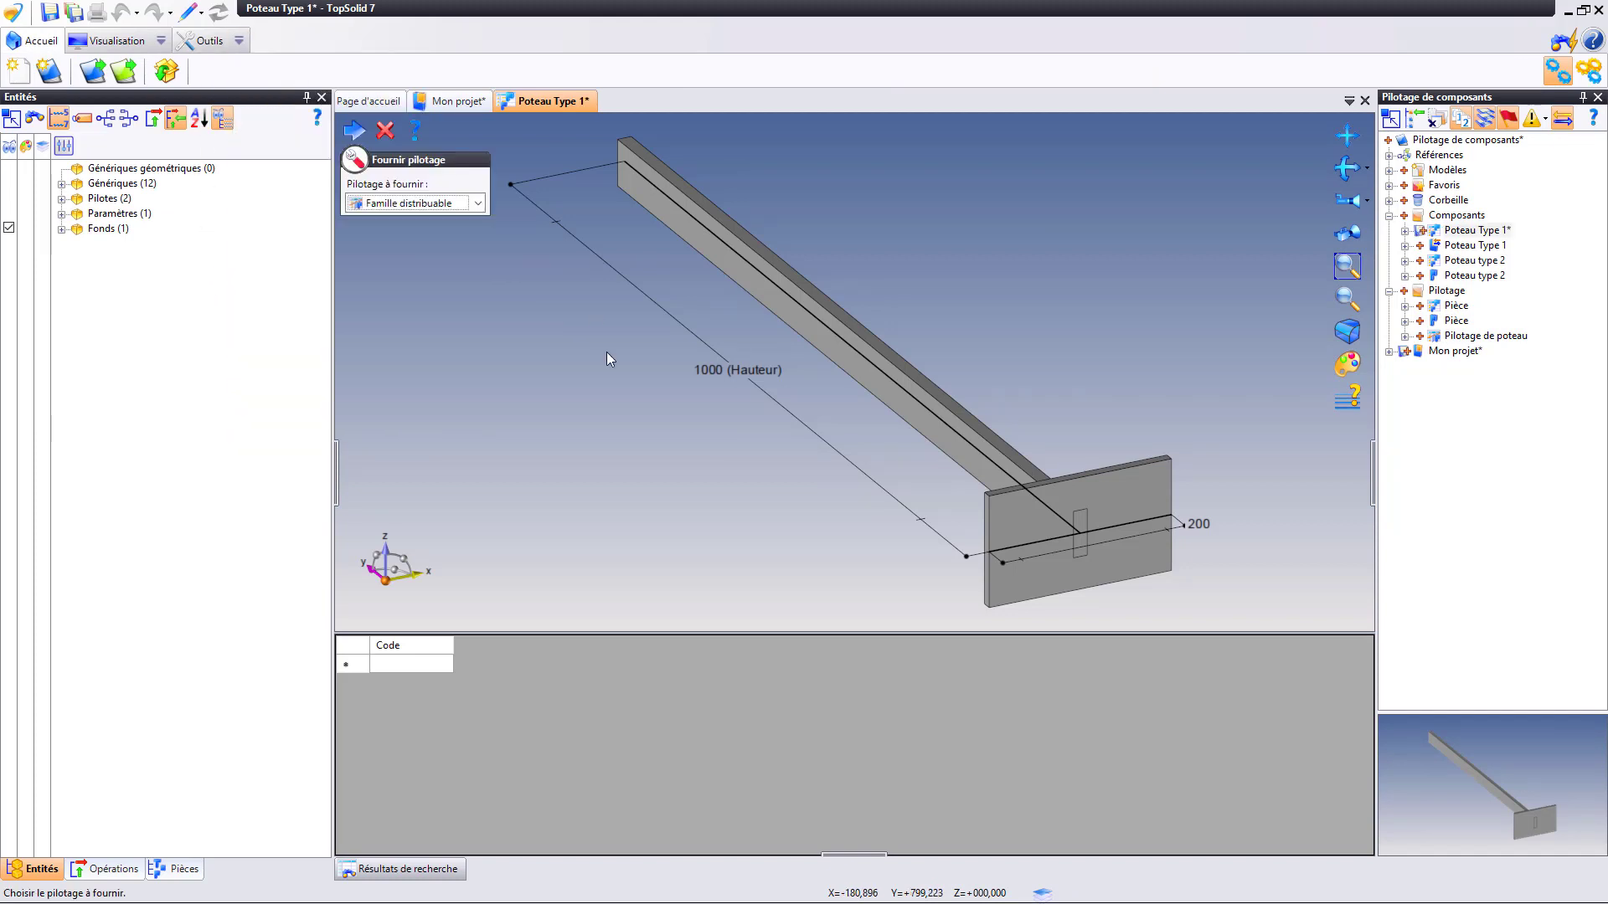
{"action": "left_click", "coordinate": [452, 201]}
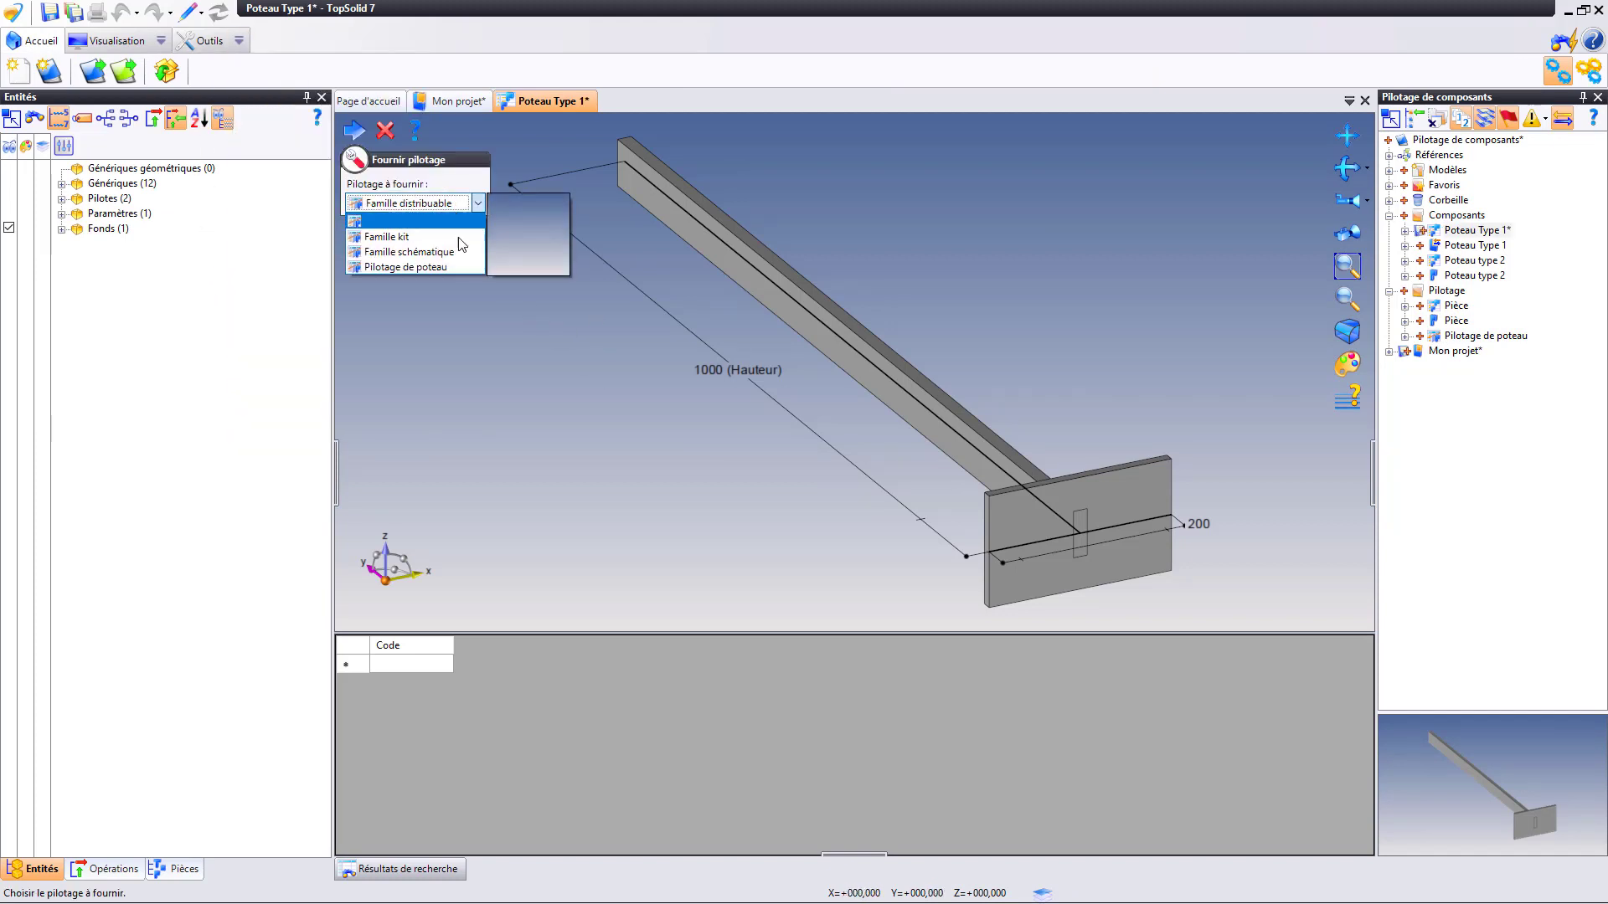
{"action": "left_click", "coordinate": [415, 267]}
{"action": "right_click", "coordinate": [457, 275]}
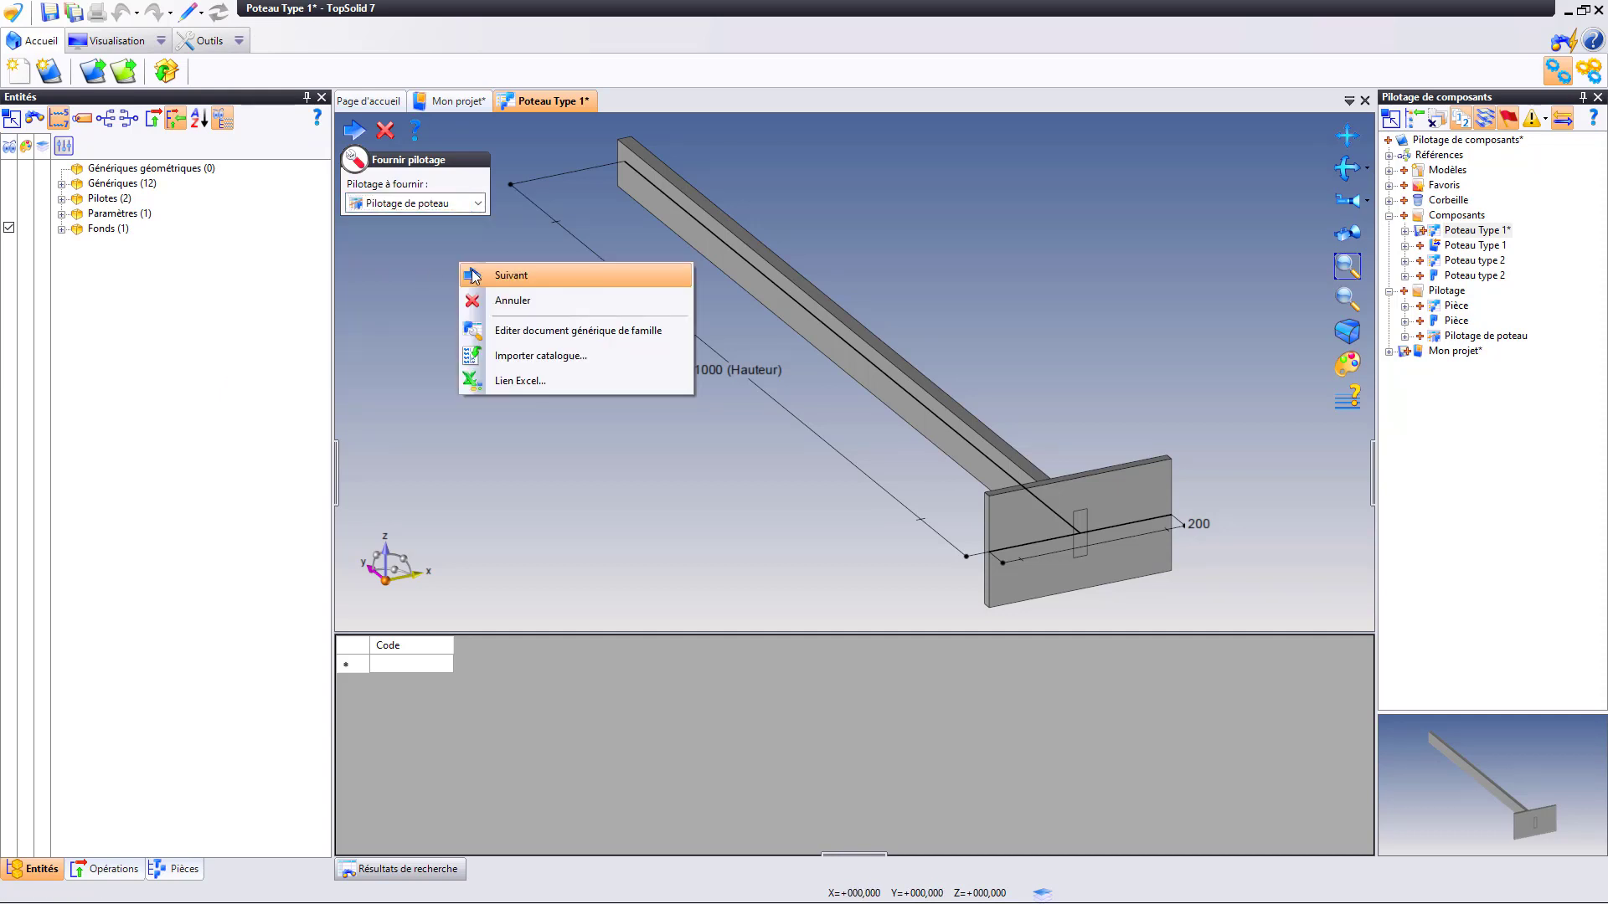
{"action": "left_click", "coordinate": [476, 276]}
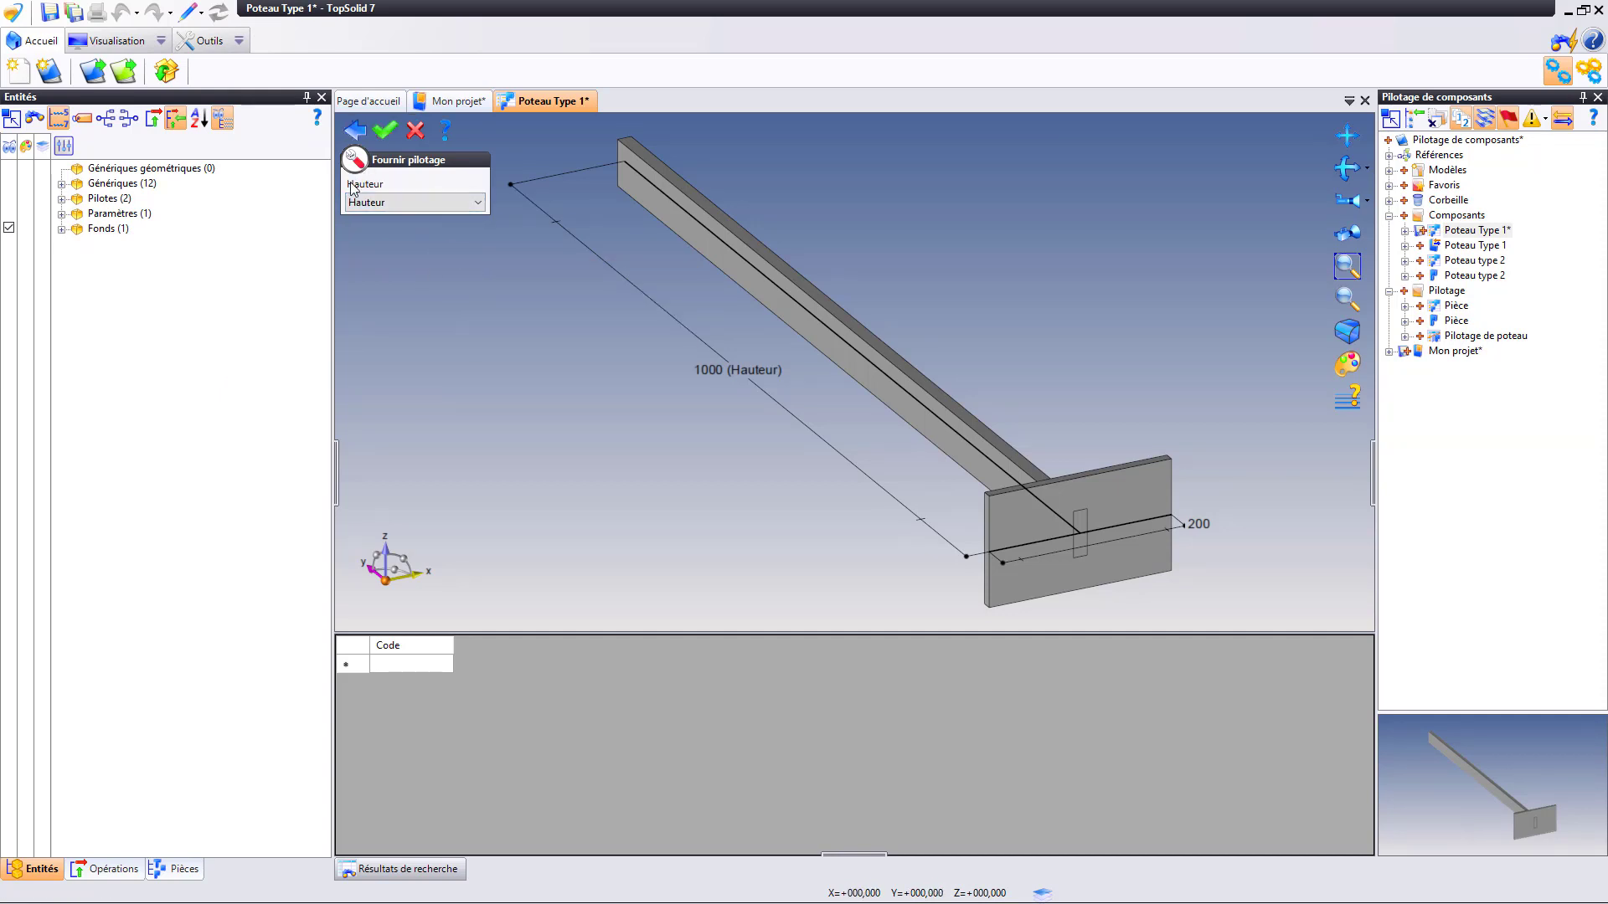
{"action": "left_click", "coordinate": [385, 203]}
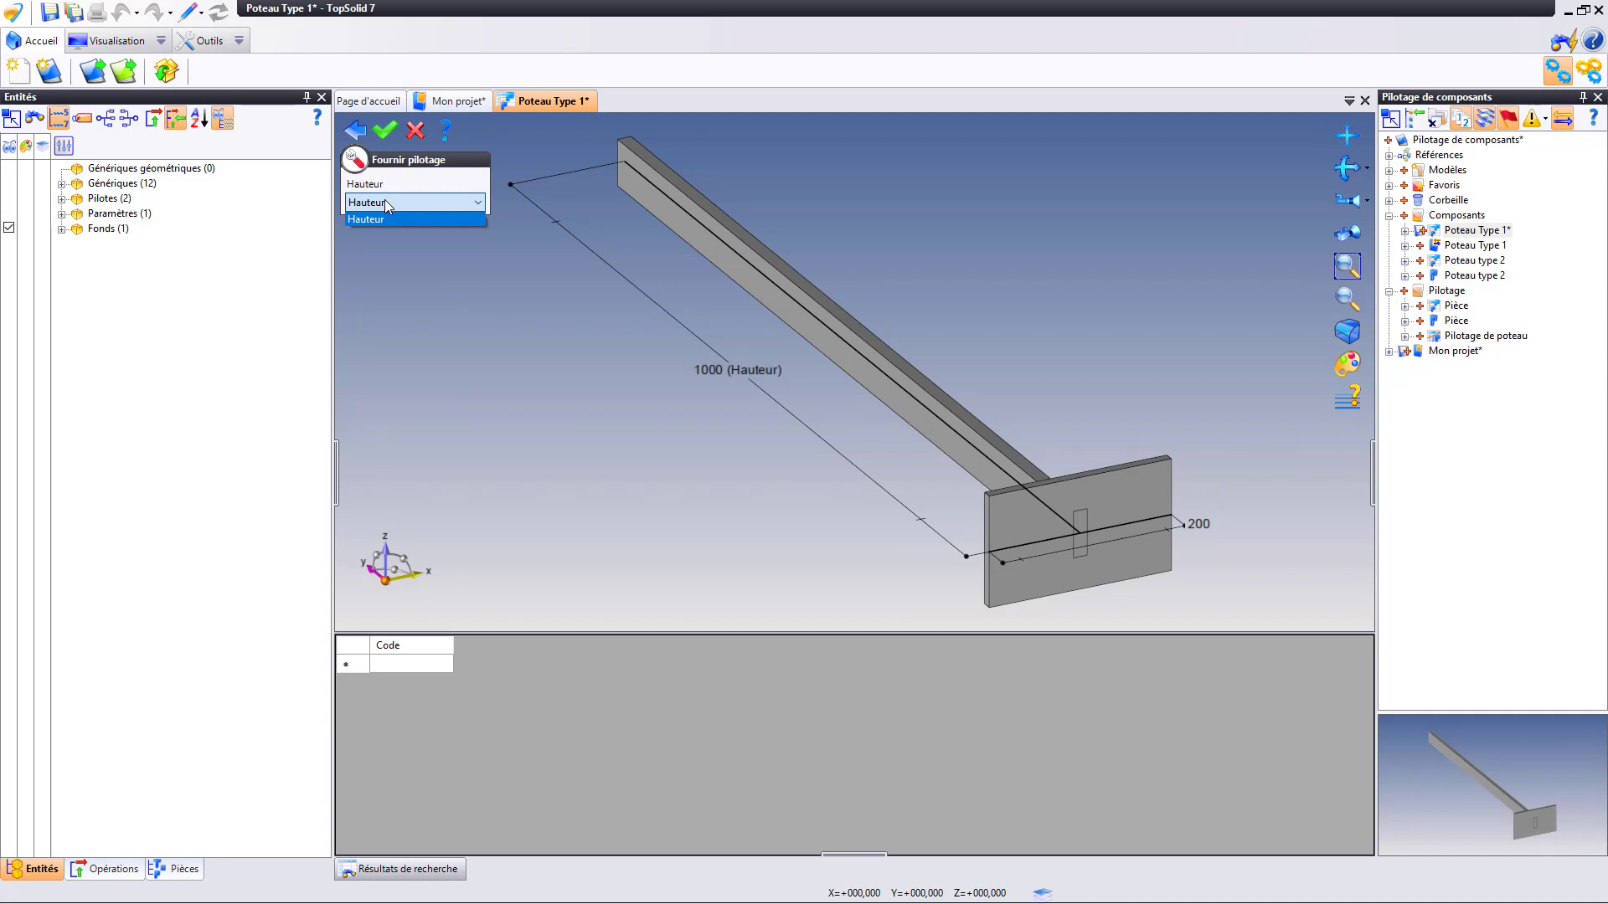
{"action": "left_click", "coordinate": [399, 202]}
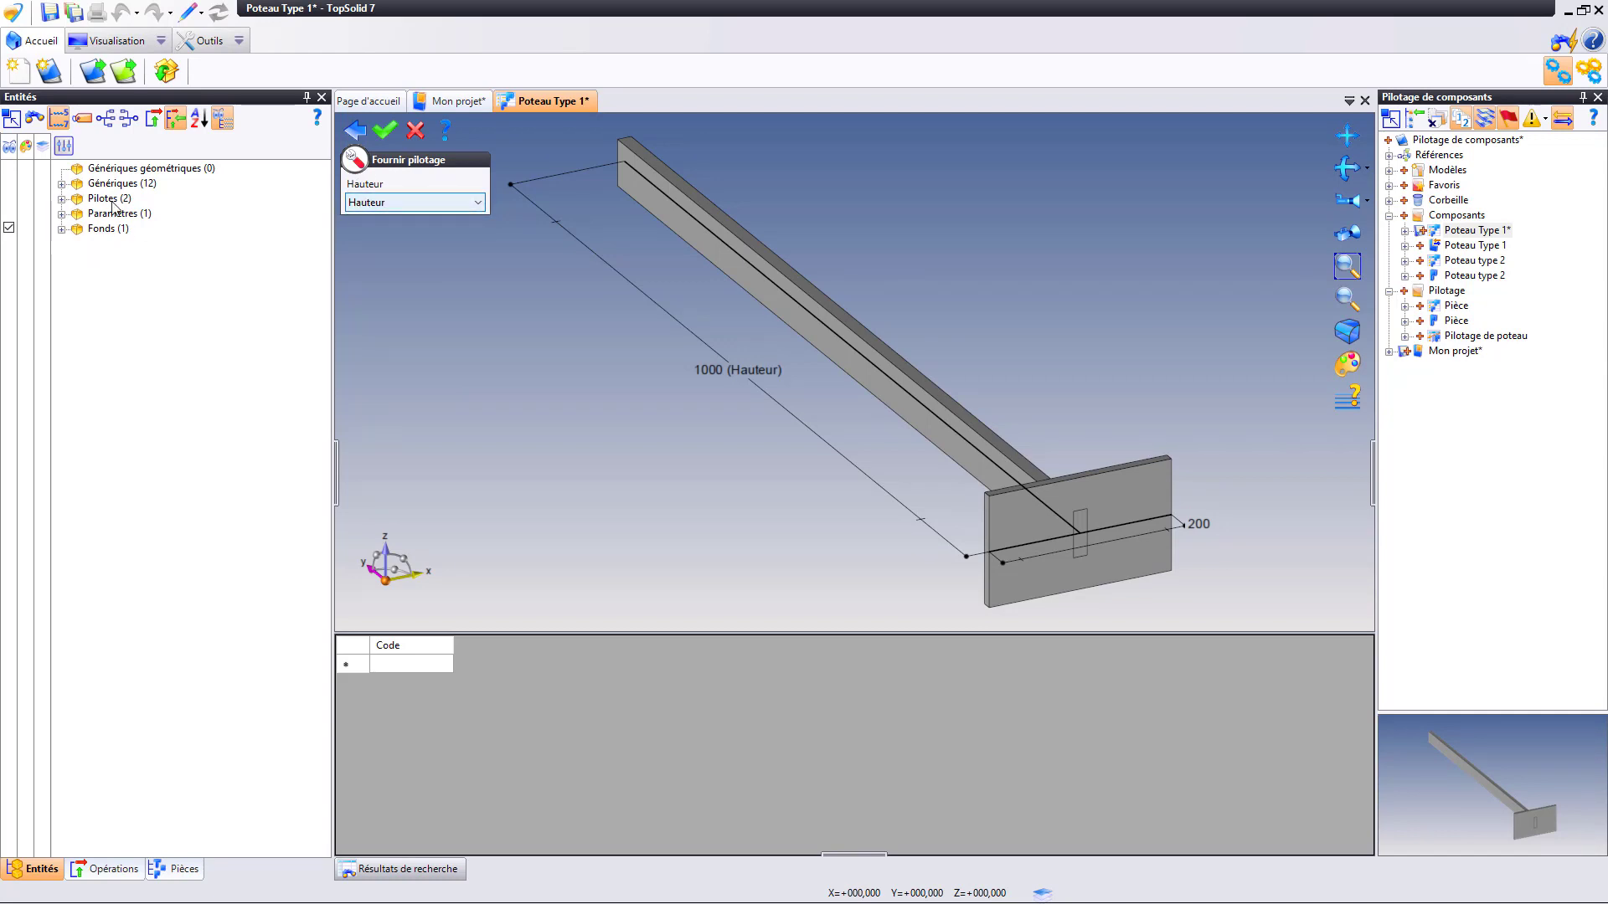
{"action": "left_click", "coordinate": [62, 199]}
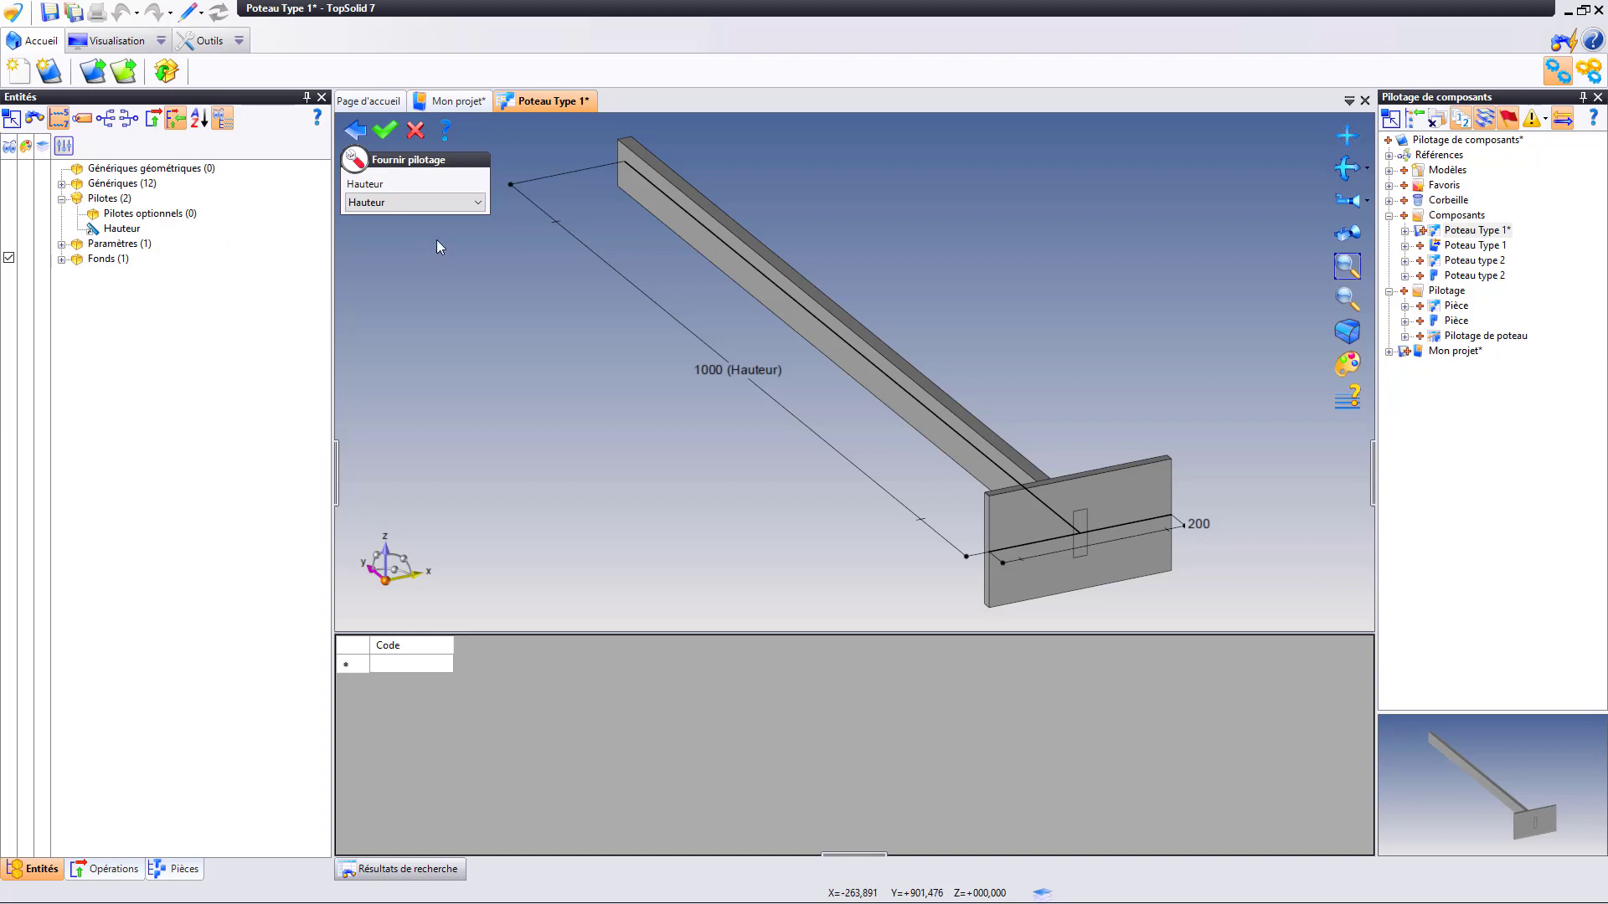
{"action": "left_click", "coordinate": [384, 129]}
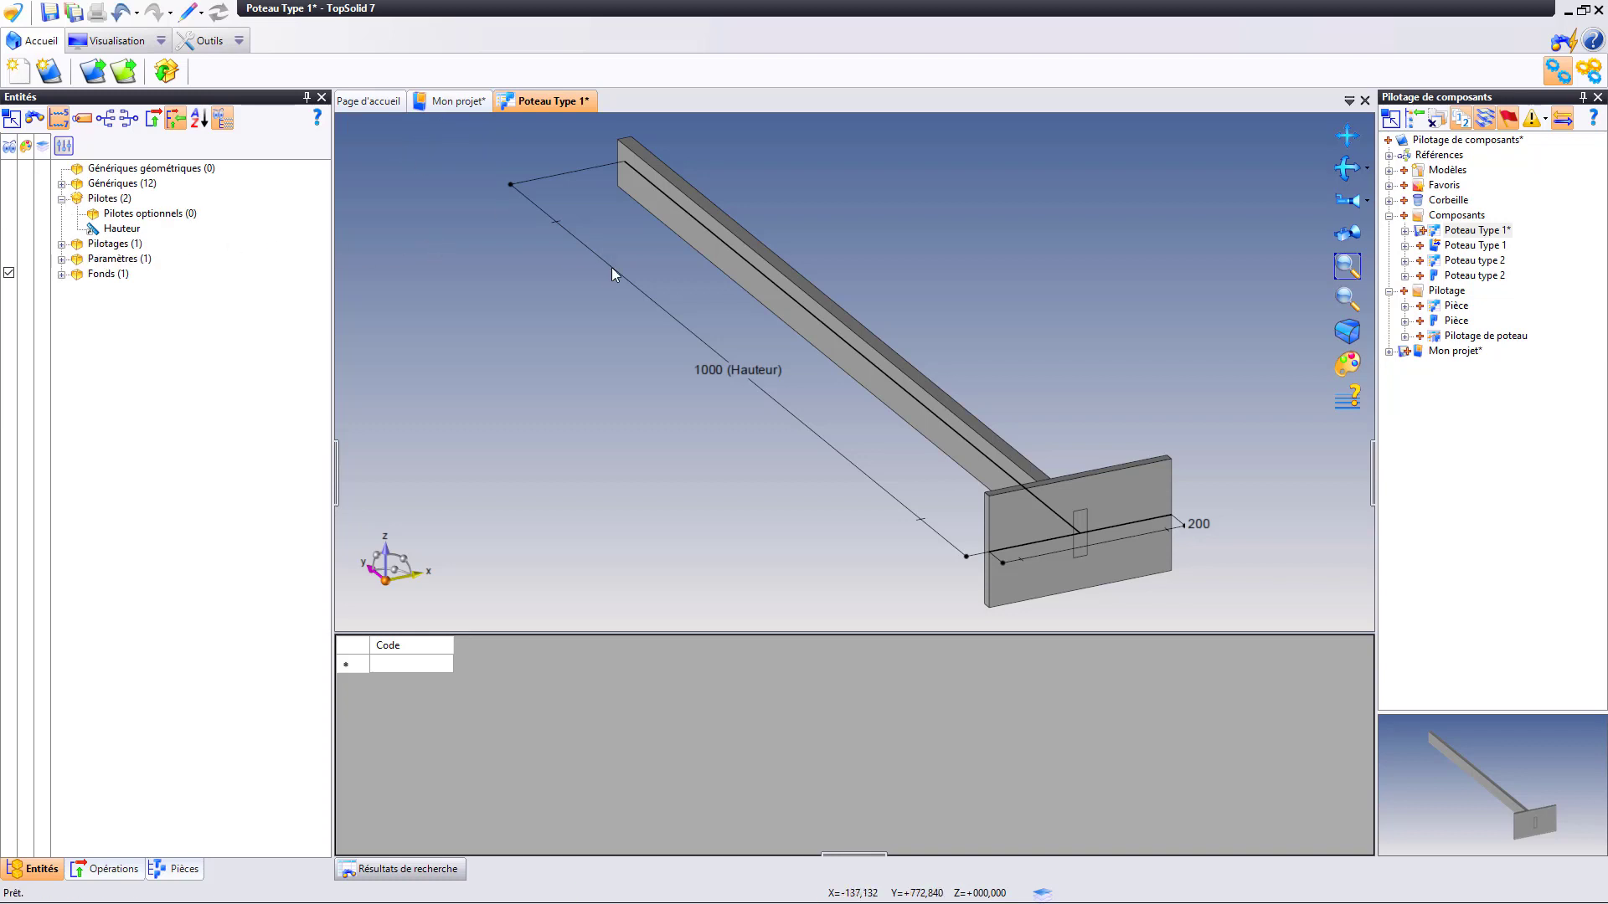
{"action": "key", "text": "ctrl+s"}
Provide Pilotage de poteau in the Poteau type 2 family, matching Hauteur to the HauteurTotal driver, and close both post family documents.
{"action": "double_click", "coordinate": [1472, 262]}
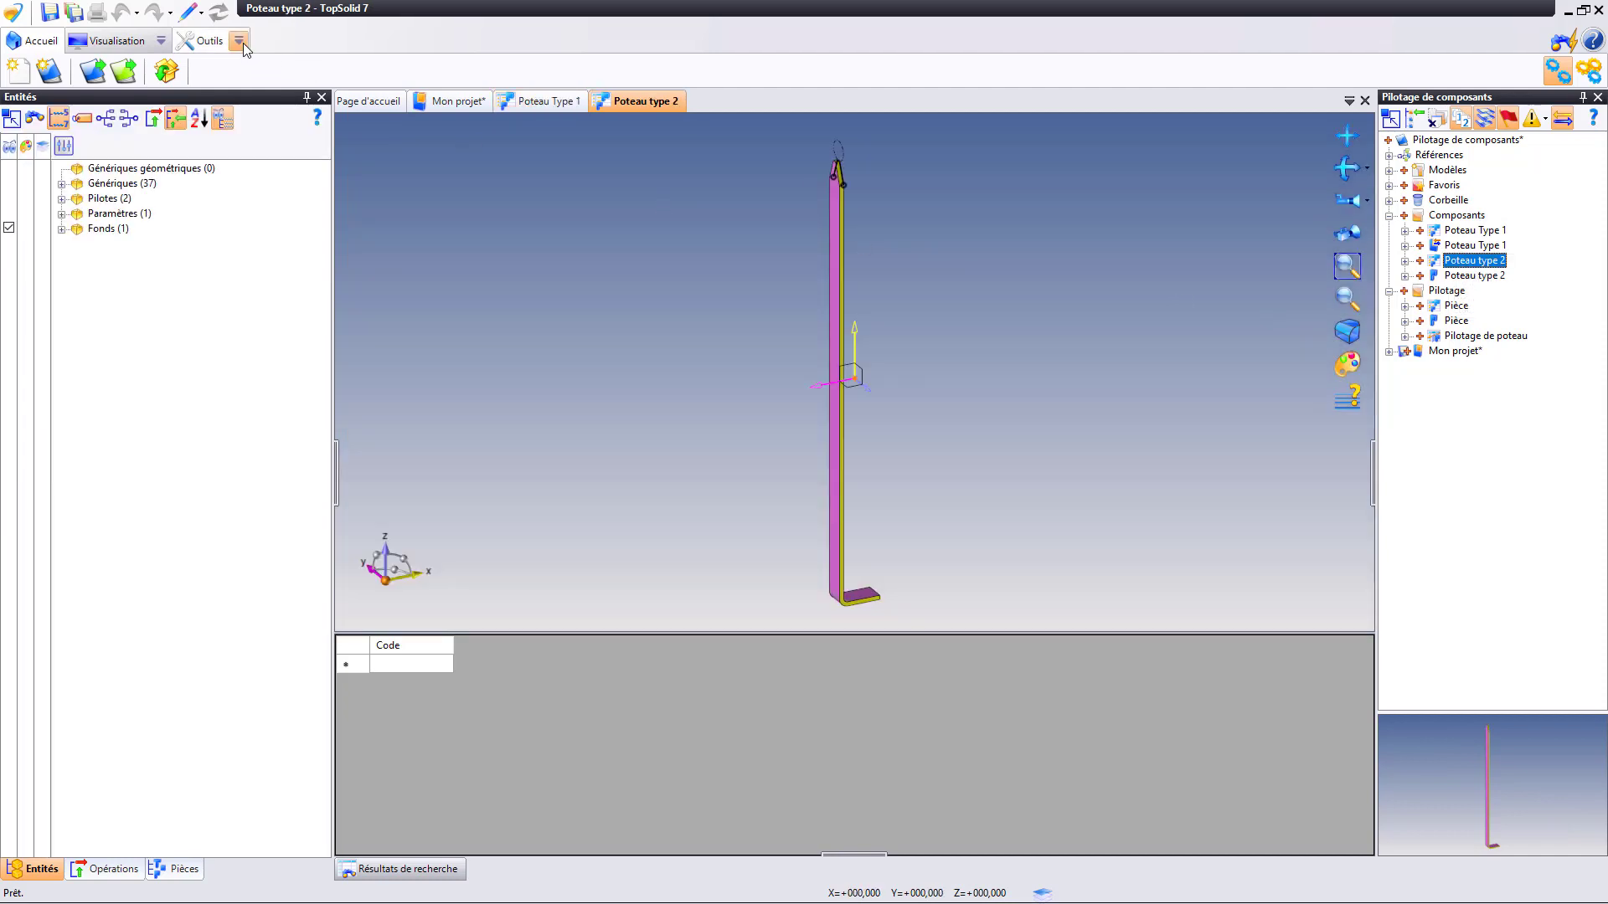
{"action": "left_click", "coordinate": [239, 40]}
{"action": "left_click", "coordinate": [341, 171]}
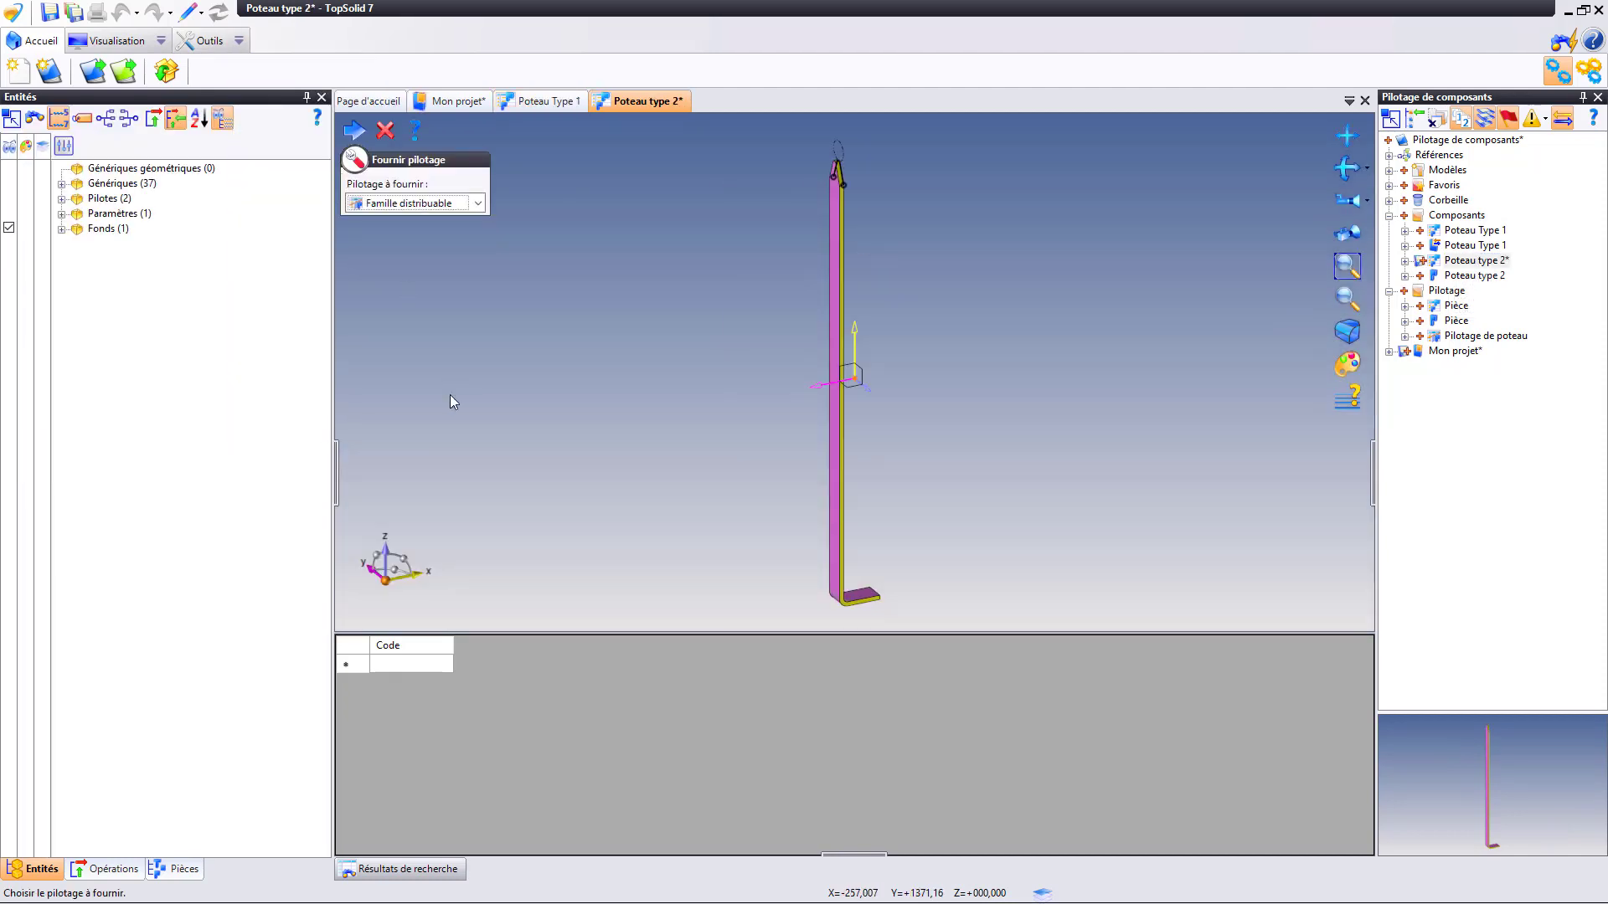
{"action": "left_click", "coordinate": [469, 204]}
{"action": "left_click", "coordinate": [444, 266]}
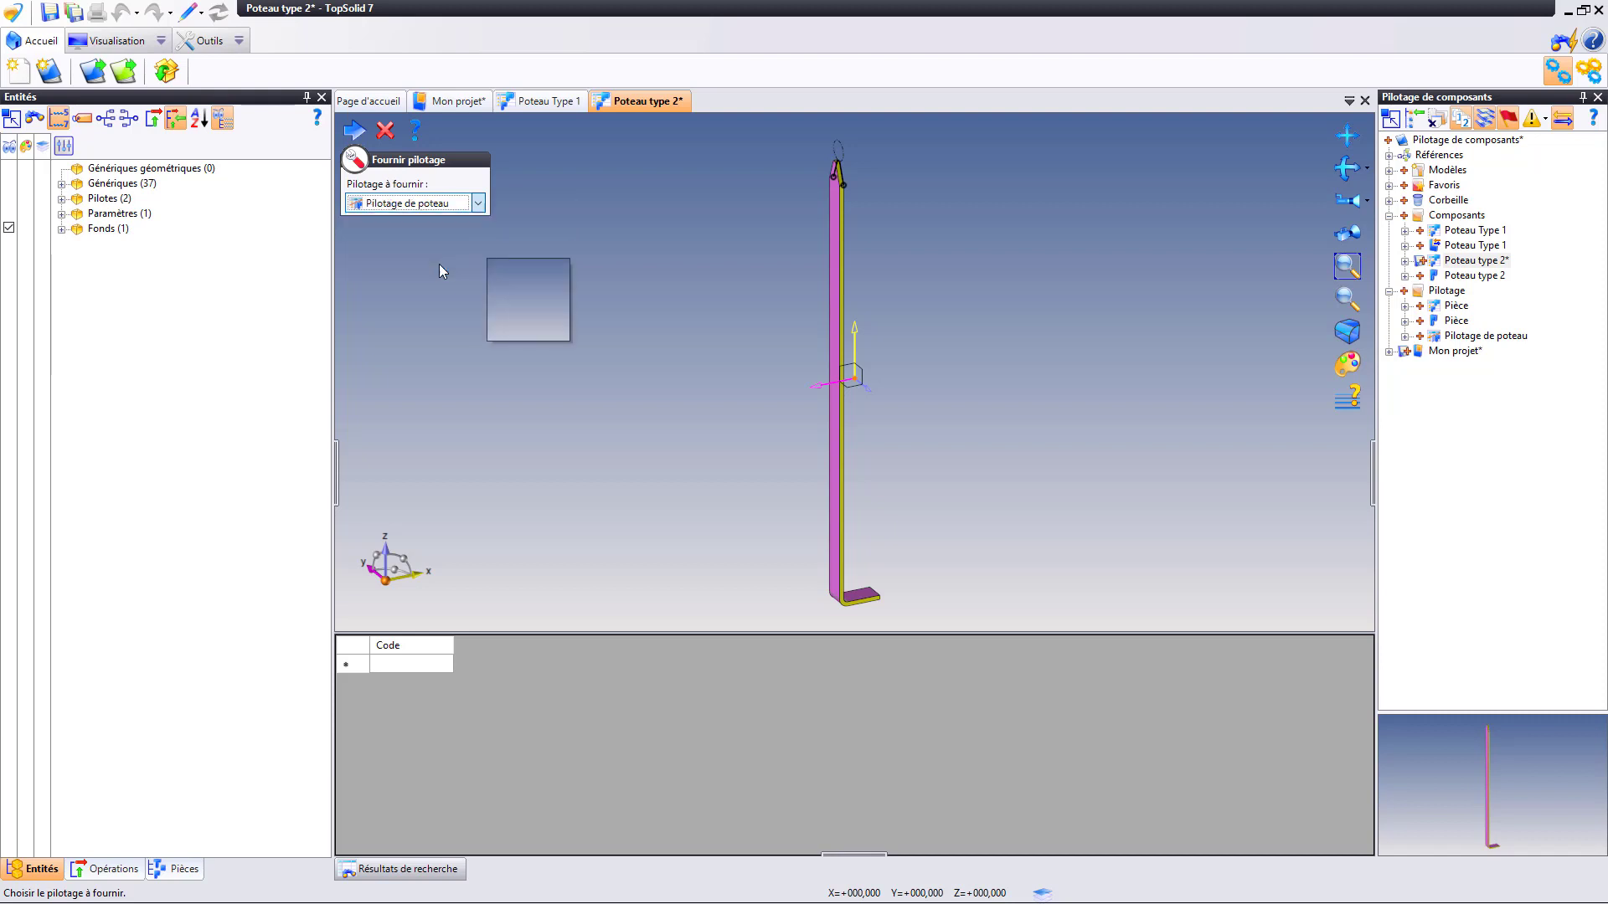
{"action": "right_click", "coordinate": [489, 280]}
{"action": "left_click", "coordinate": [536, 293]}
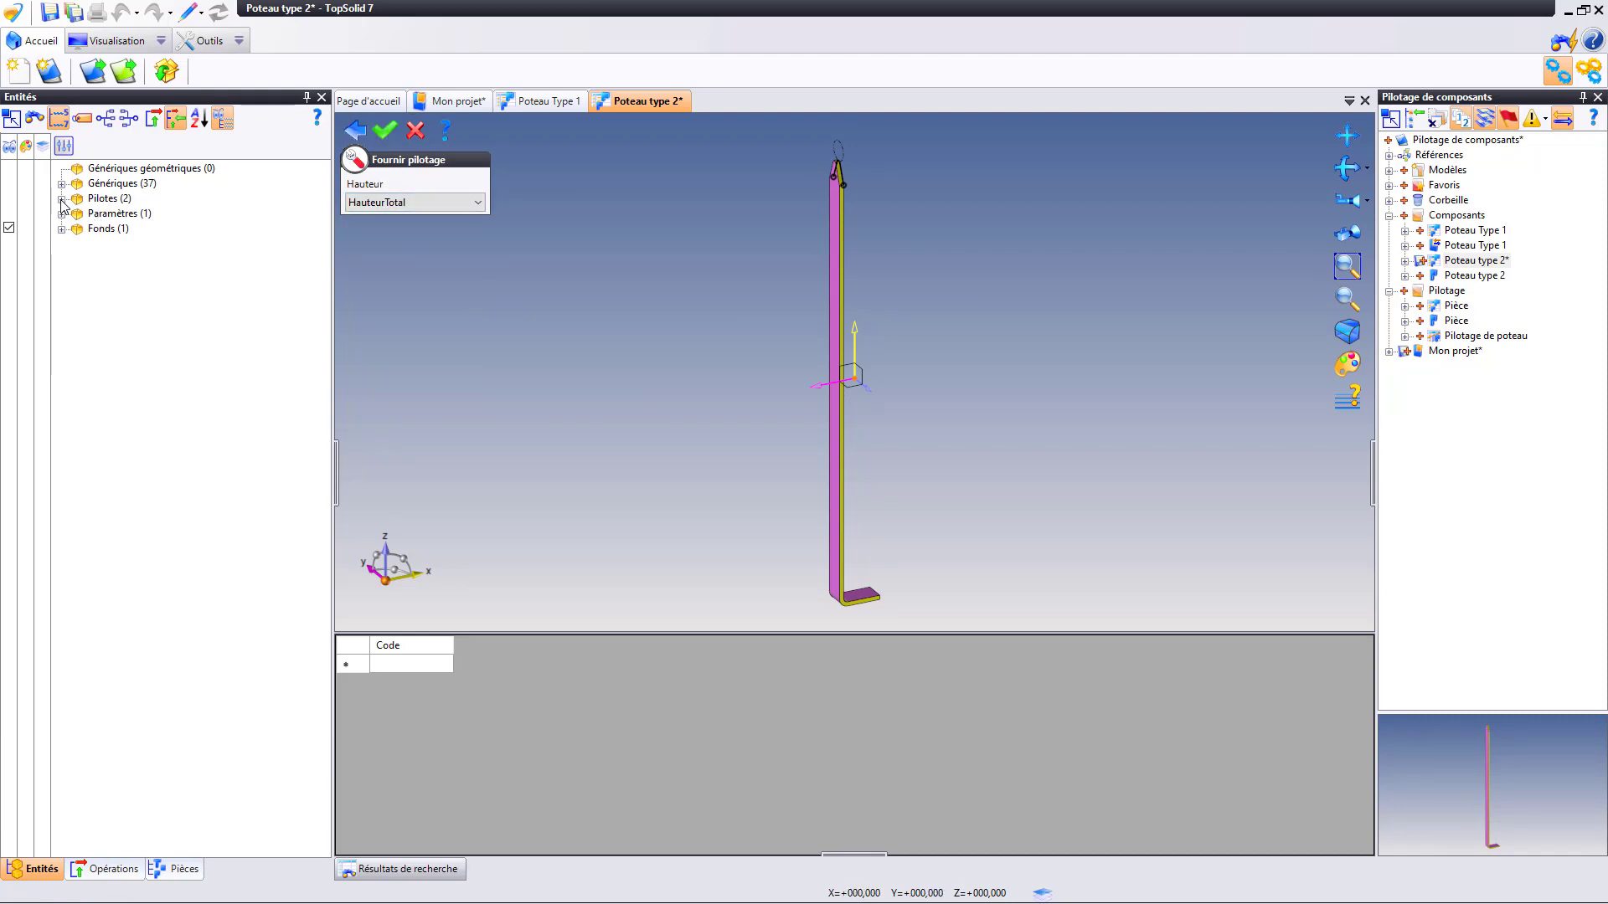
{"action": "right_click", "coordinate": [529, 216]}
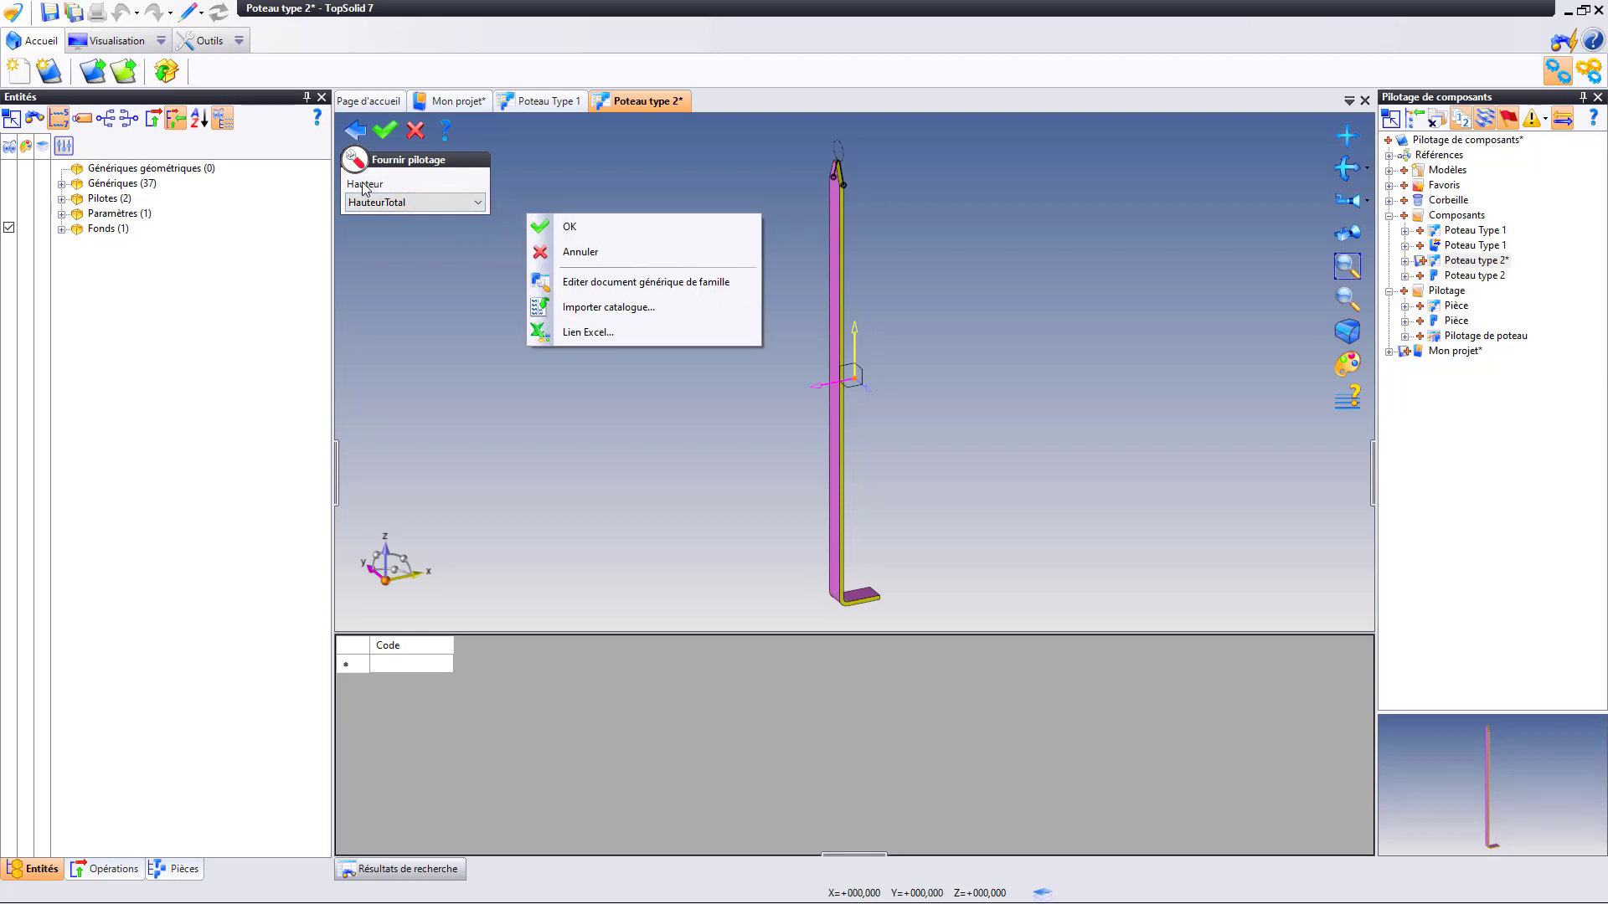
{"action": "left_click", "coordinate": [592, 228]}
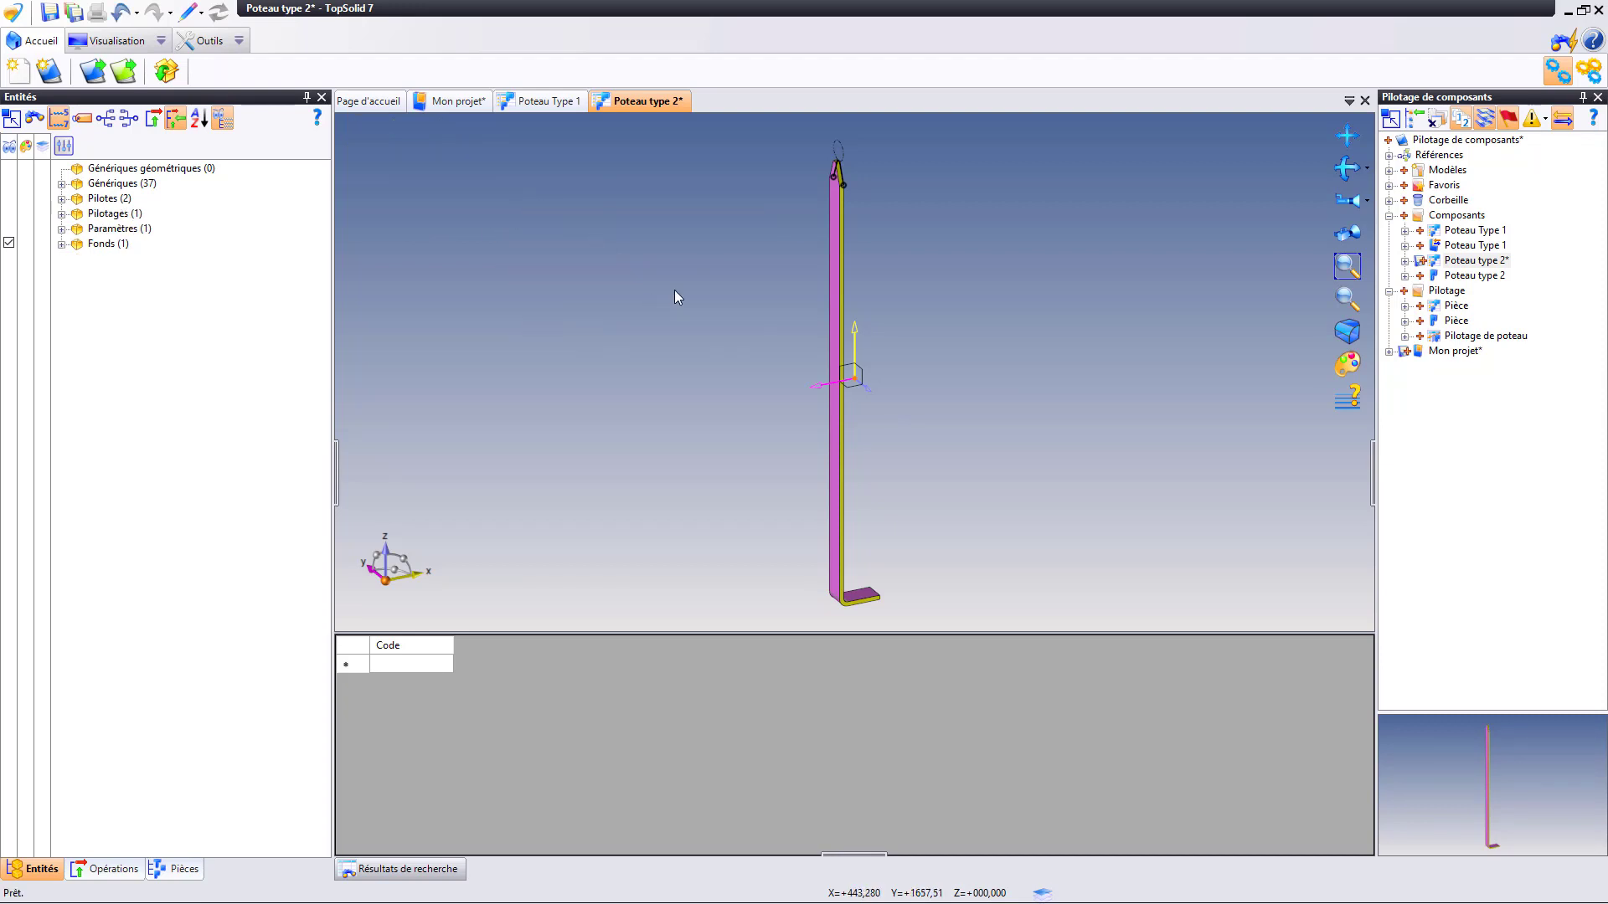
{"action": "middle_click", "coordinate": [636, 103]}
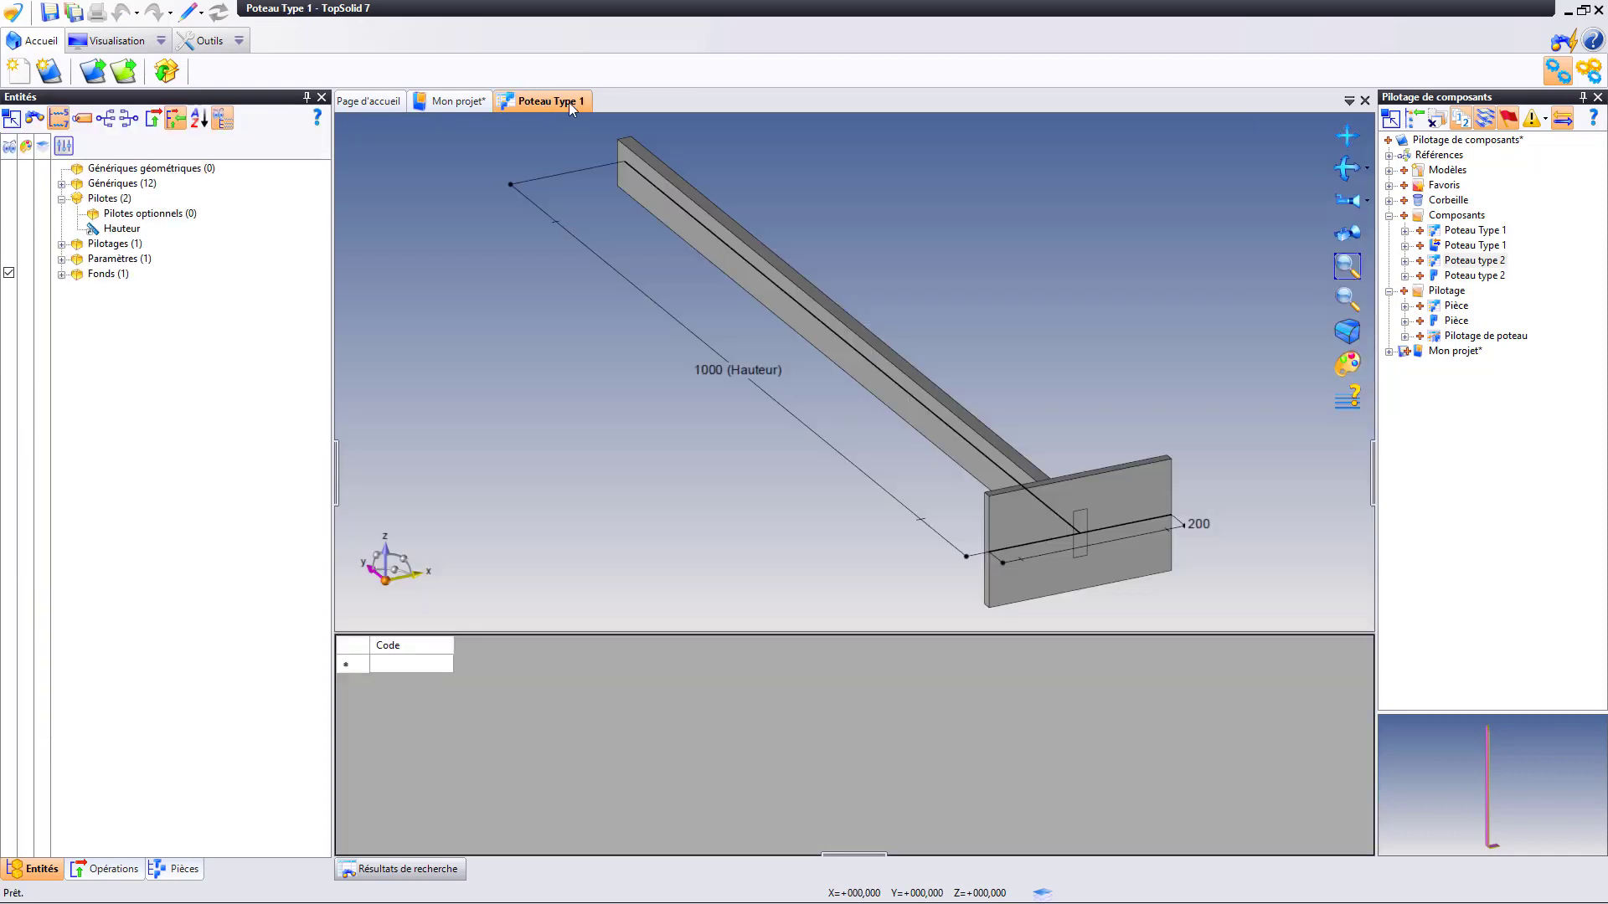
{"action": "middle_click", "coordinate": [569, 102]}
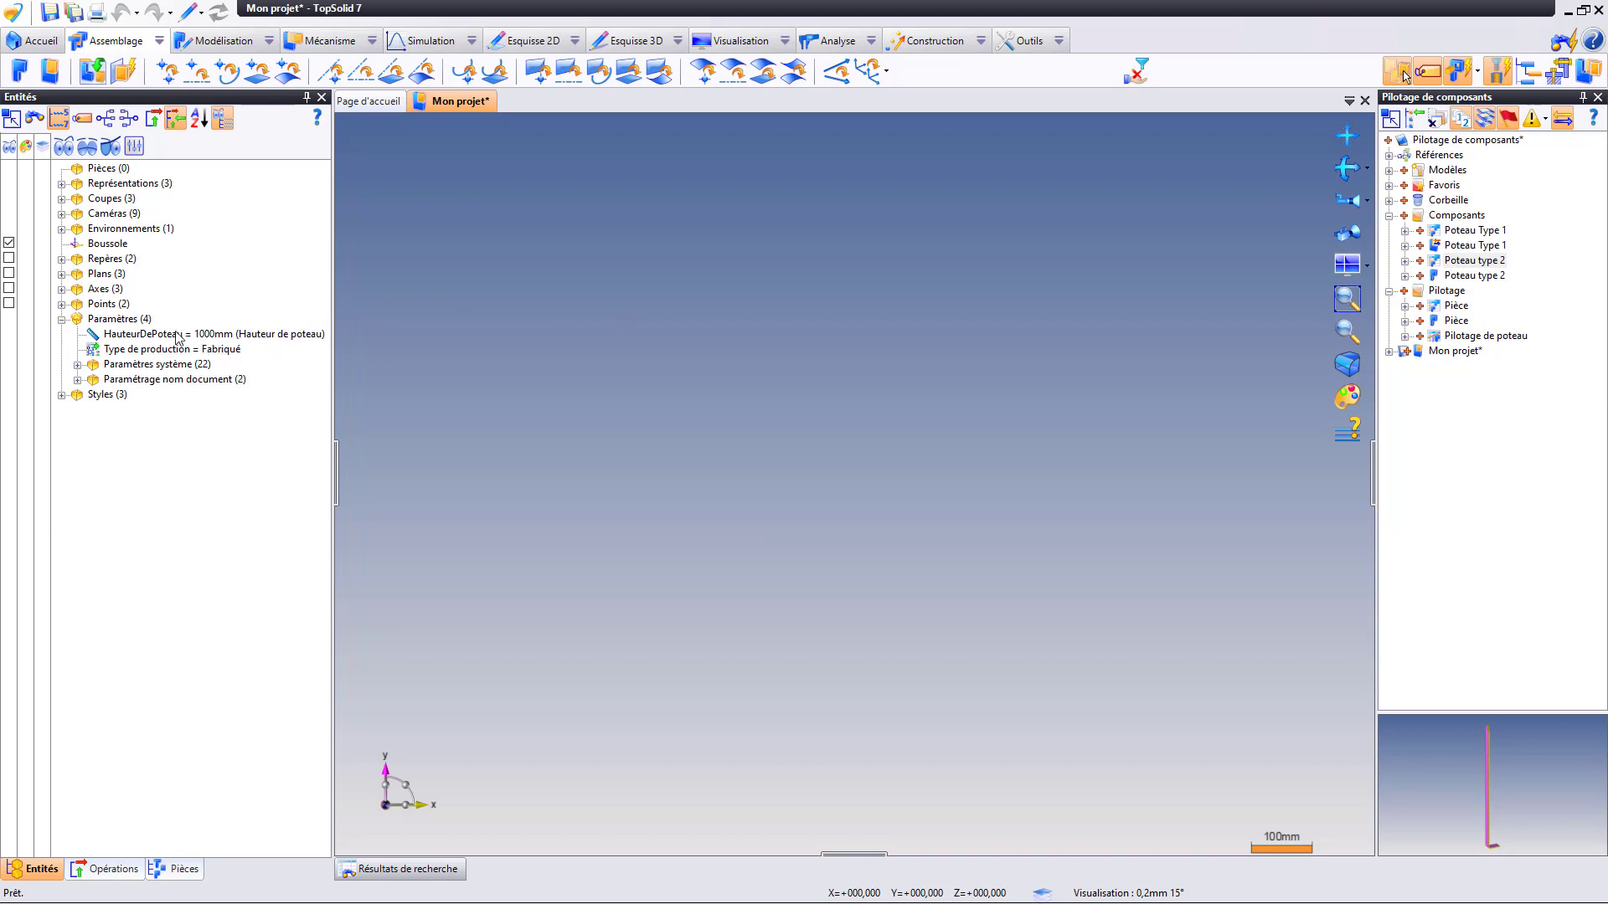
Define a default driver in Mon projet for Pilotage de poteau, linking Hauteur to the HauteurDePoteau parameter, and save the assembly.
{"action": "left_click", "coordinate": [227, 329]}
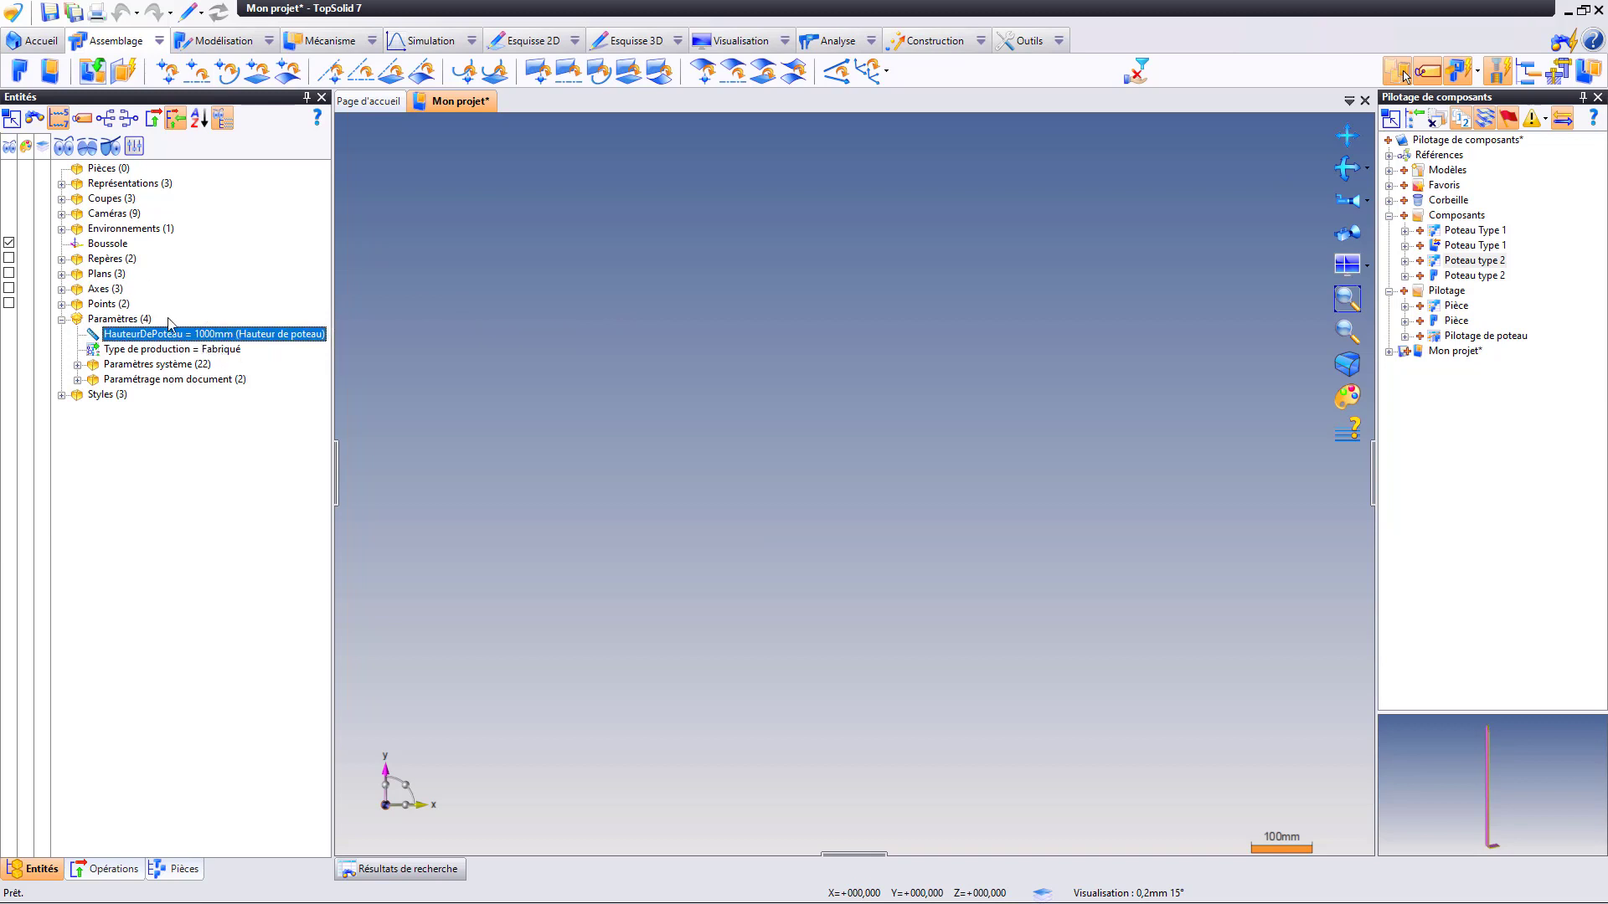
{"action": "left_click", "coordinate": [1060, 41]}
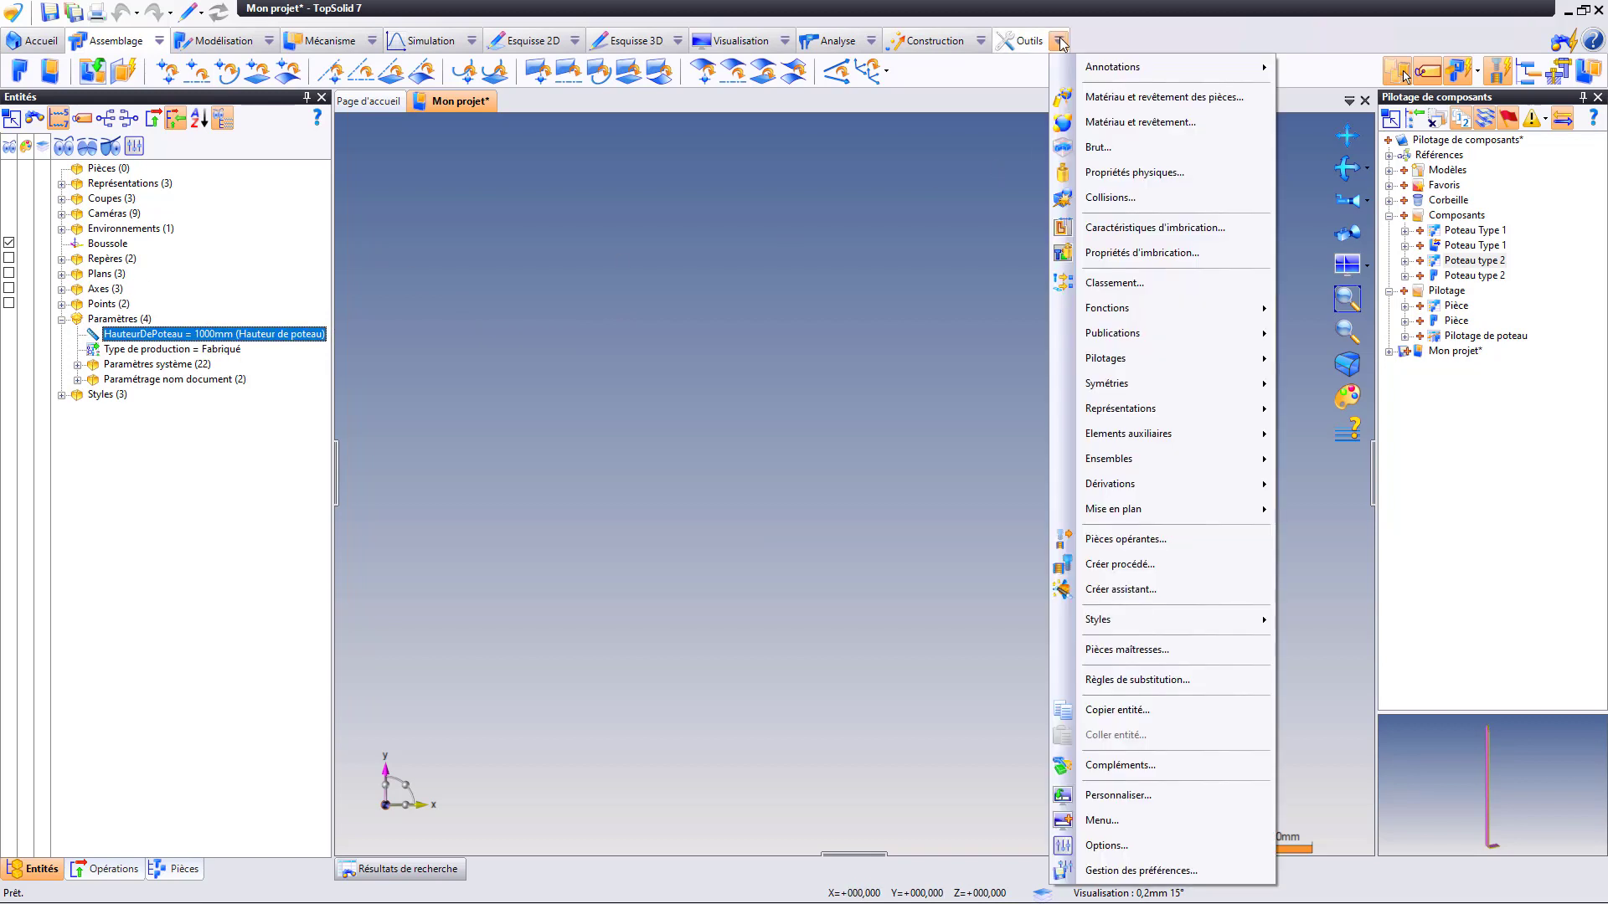
{"action": "mouse_move", "coordinate": [1193, 444]}
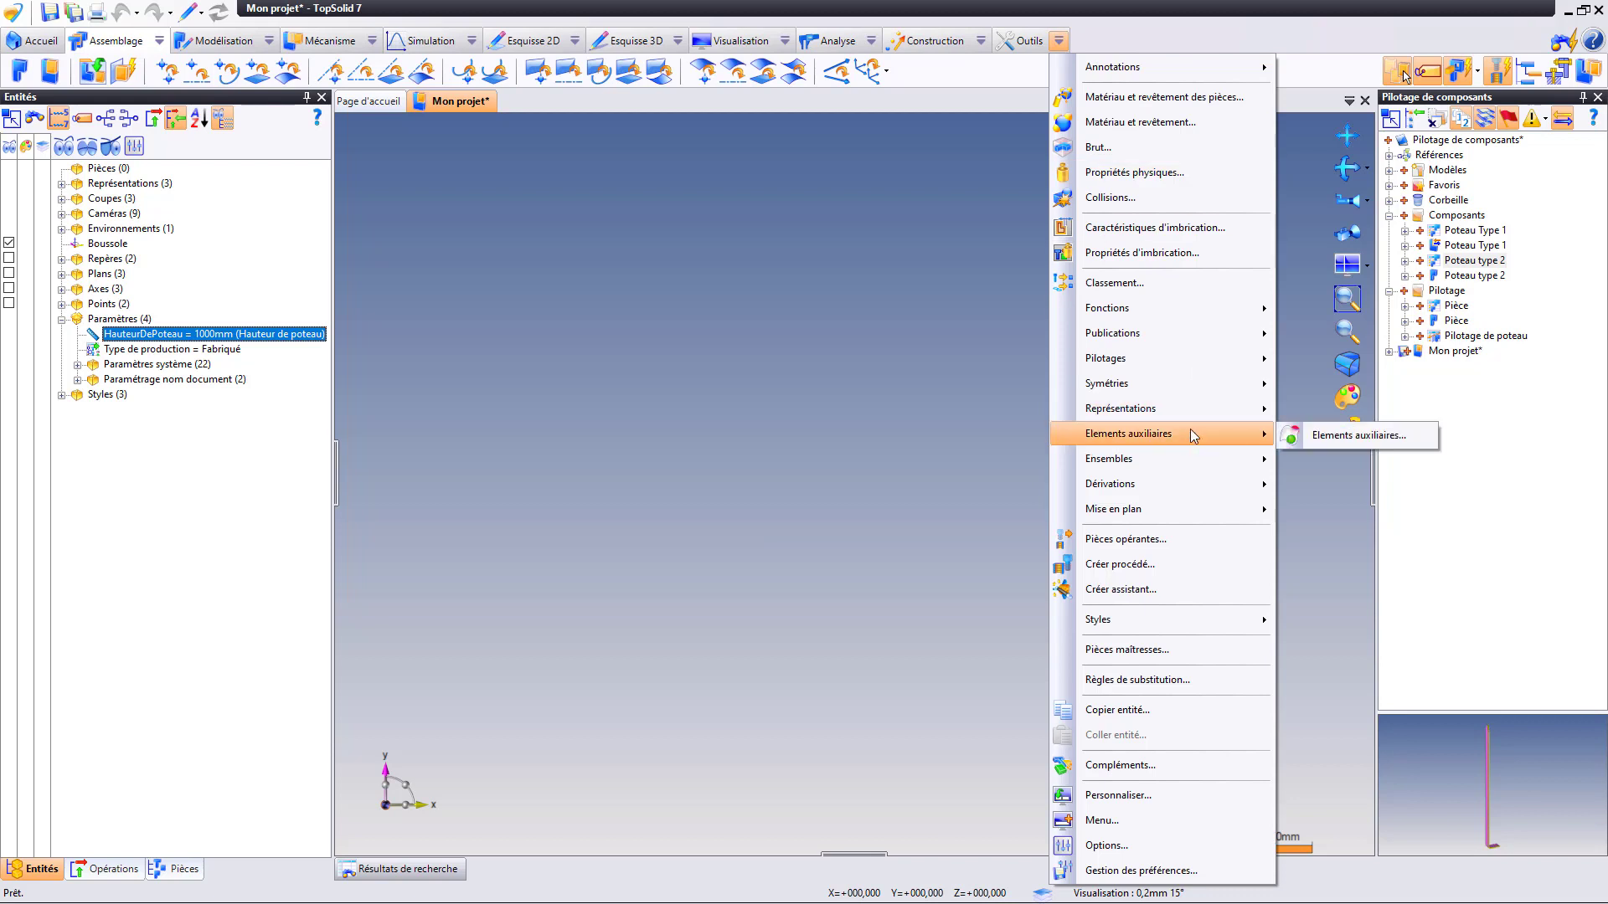
{"action": "mouse_move", "coordinate": [1206, 358]}
{"action": "left_click", "coordinate": [1349, 361]}
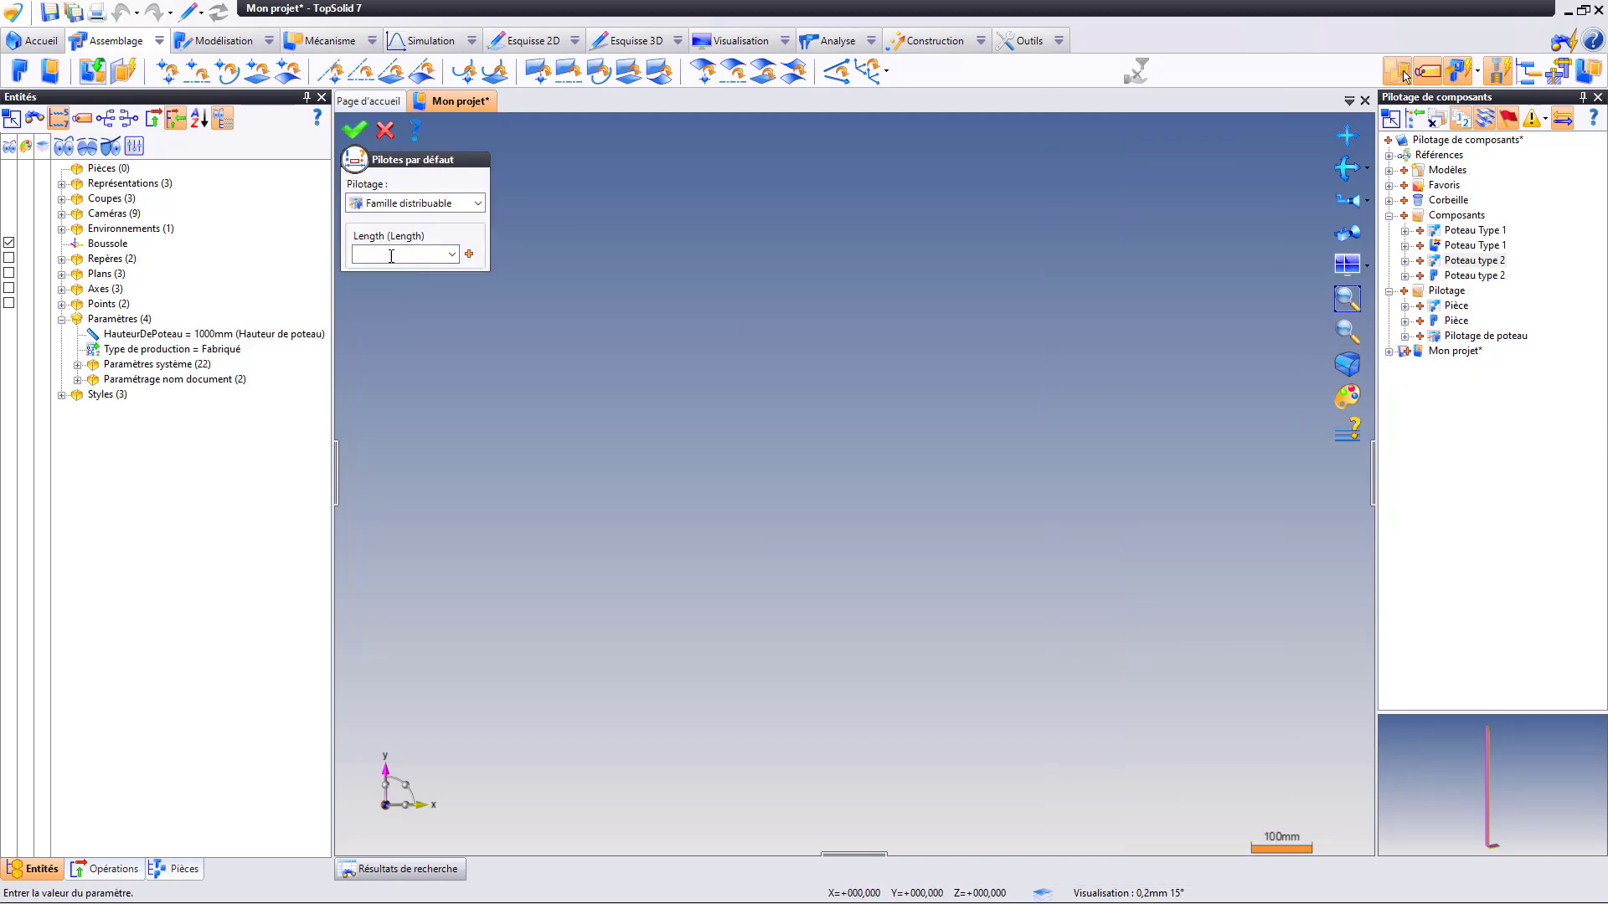
{"action": "left_click", "coordinate": [442, 203]}
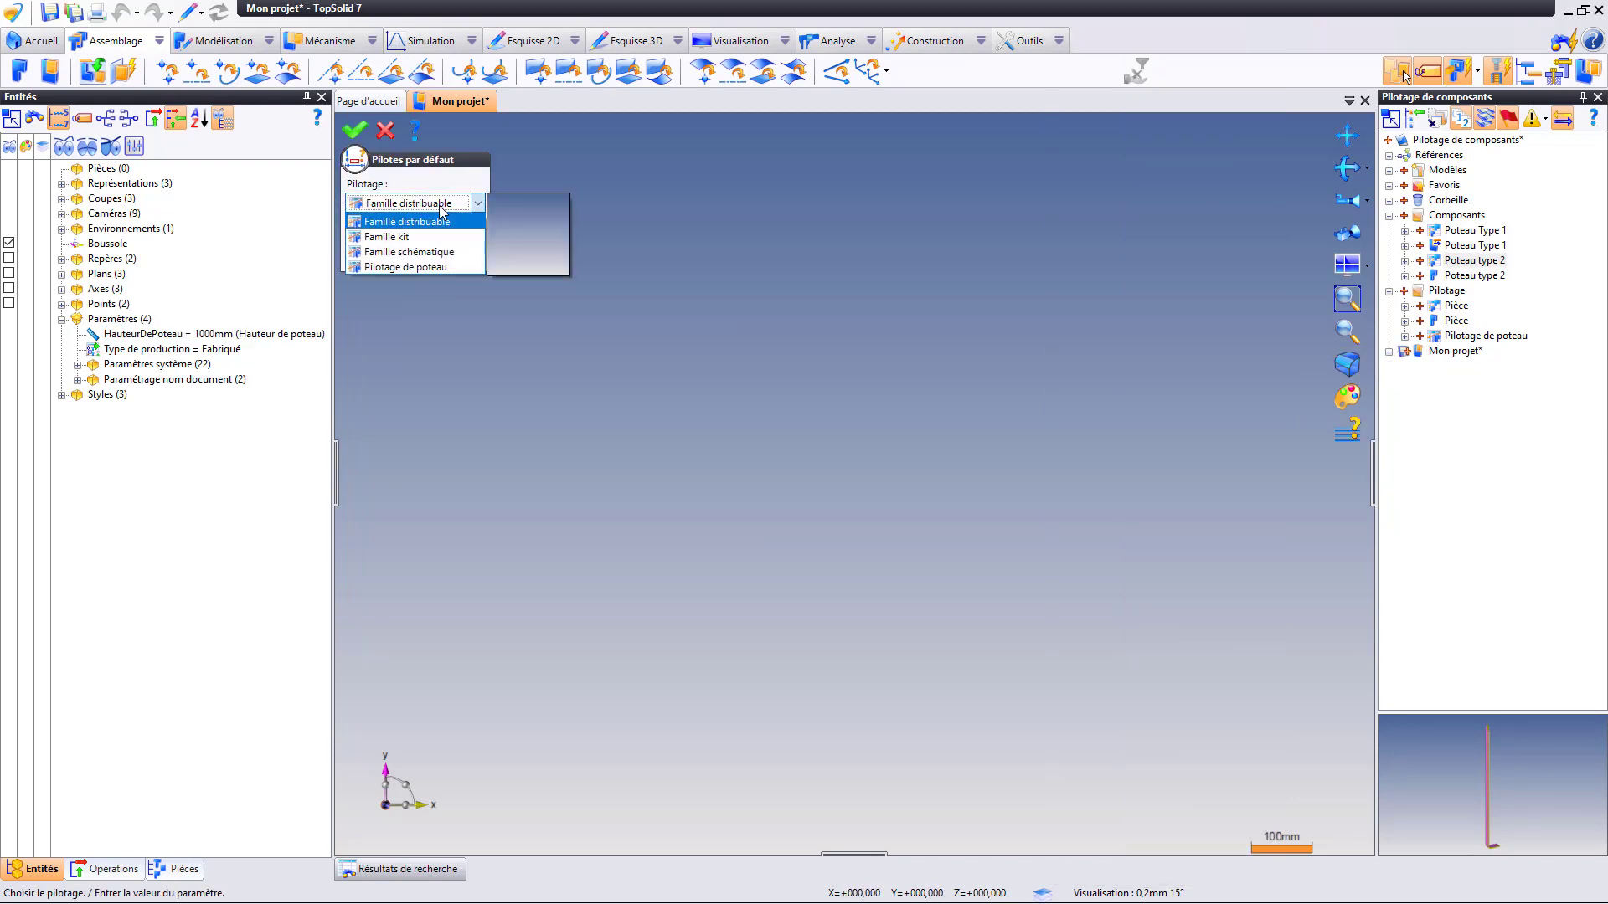
{"action": "left_click", "coordinate": [405, 268]}
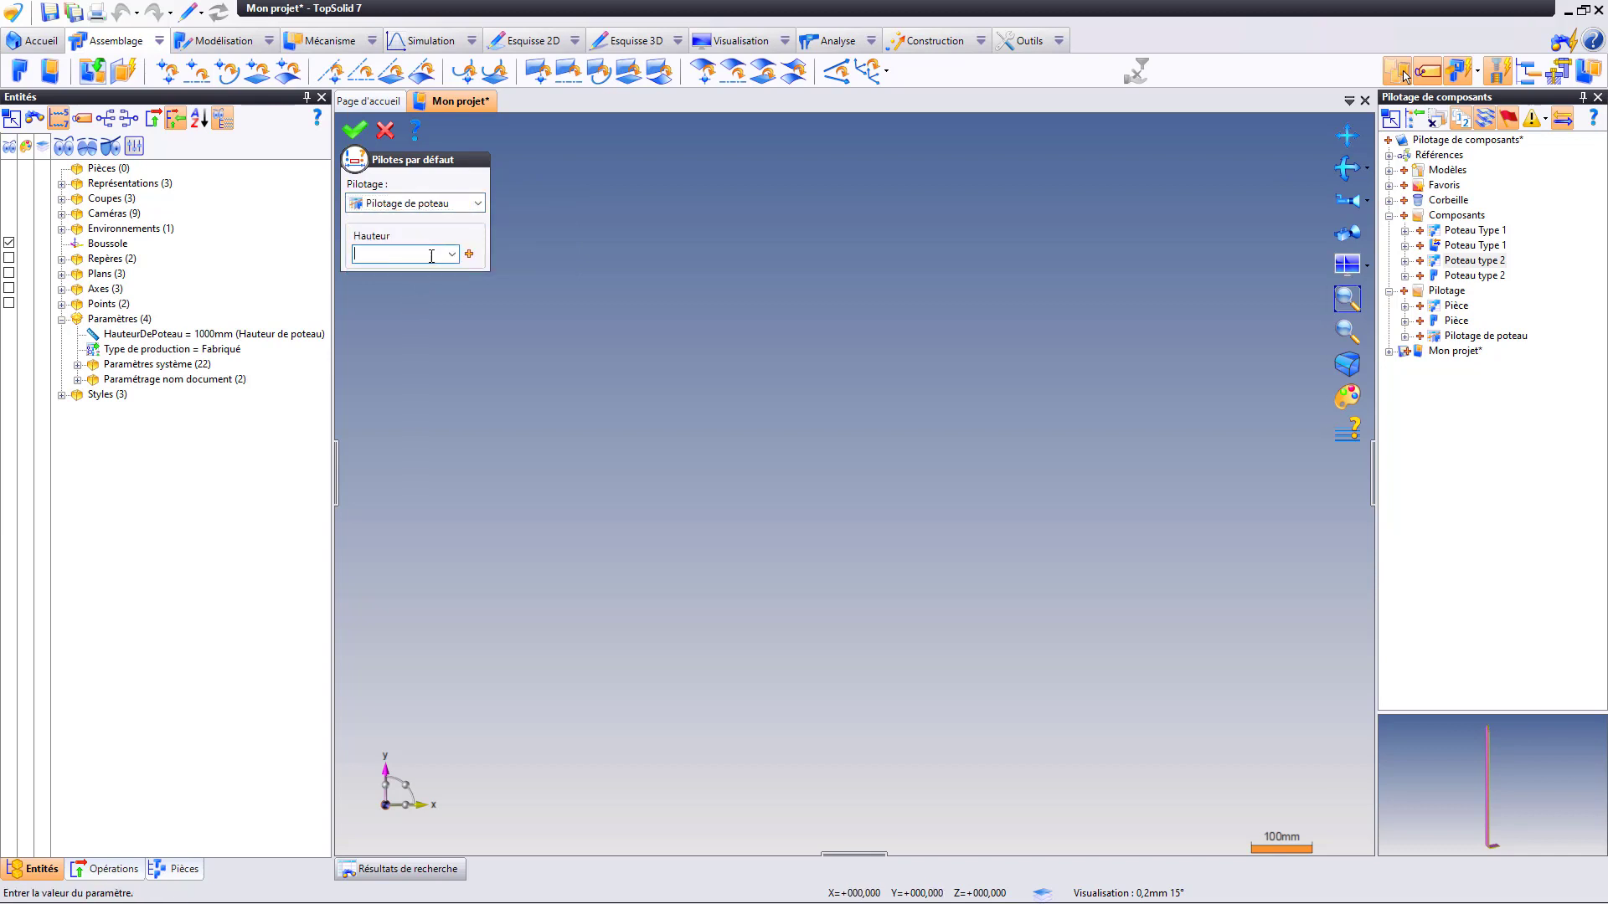
{"action": "left_click", "coordinate": [452, 253]}
{"action": "left_click", "coordinate": [397, 277]}
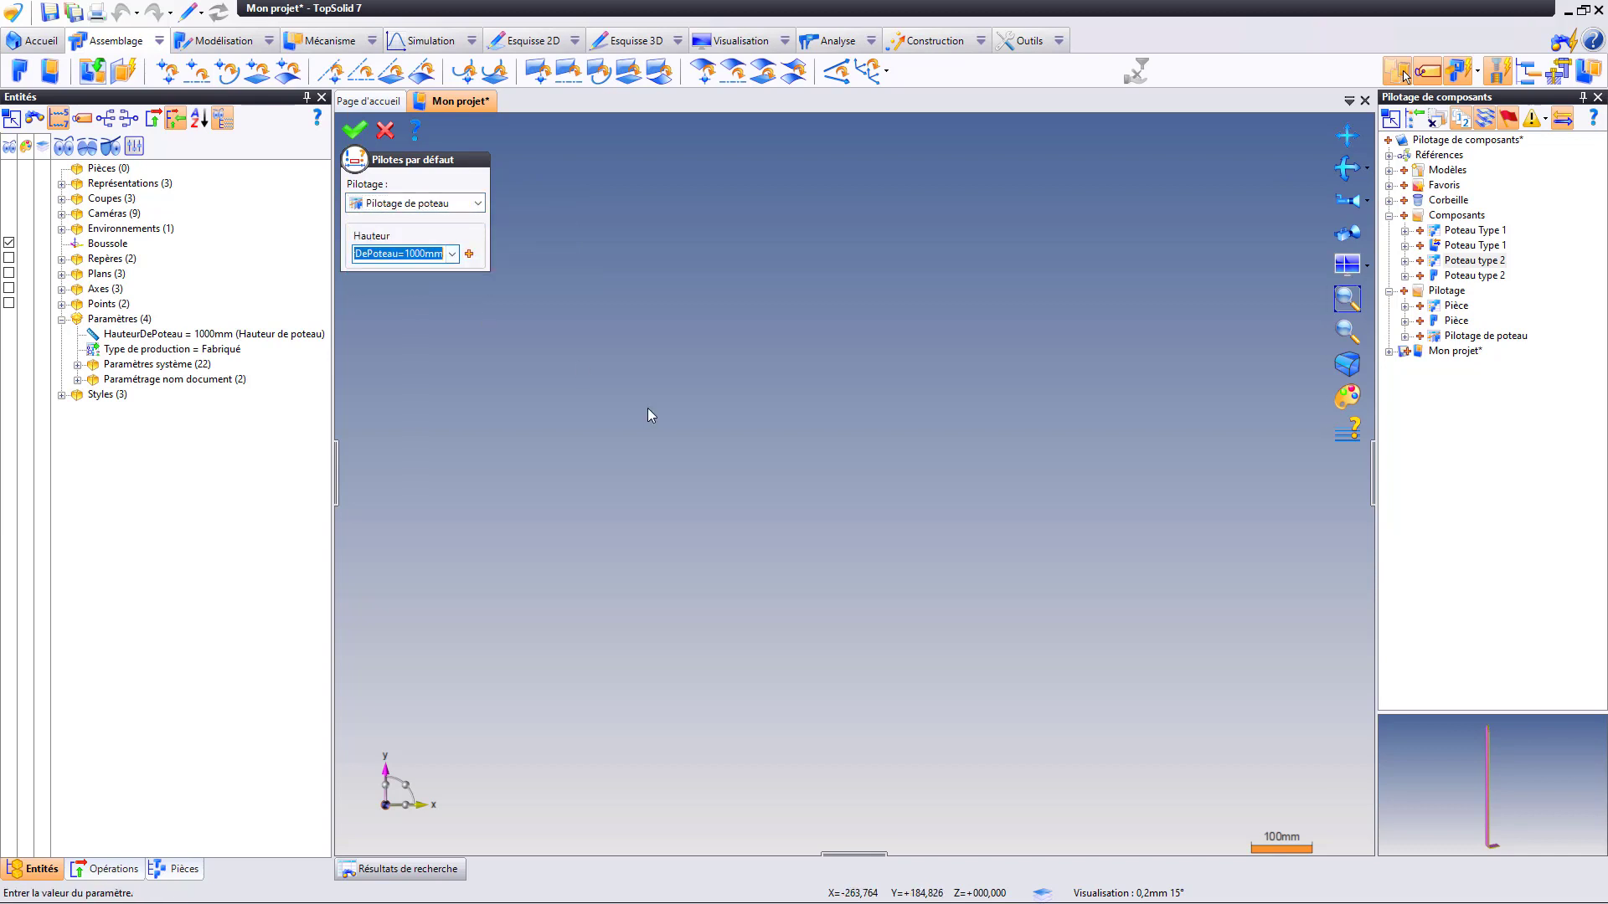
{"action": "key", "text": "Return"}
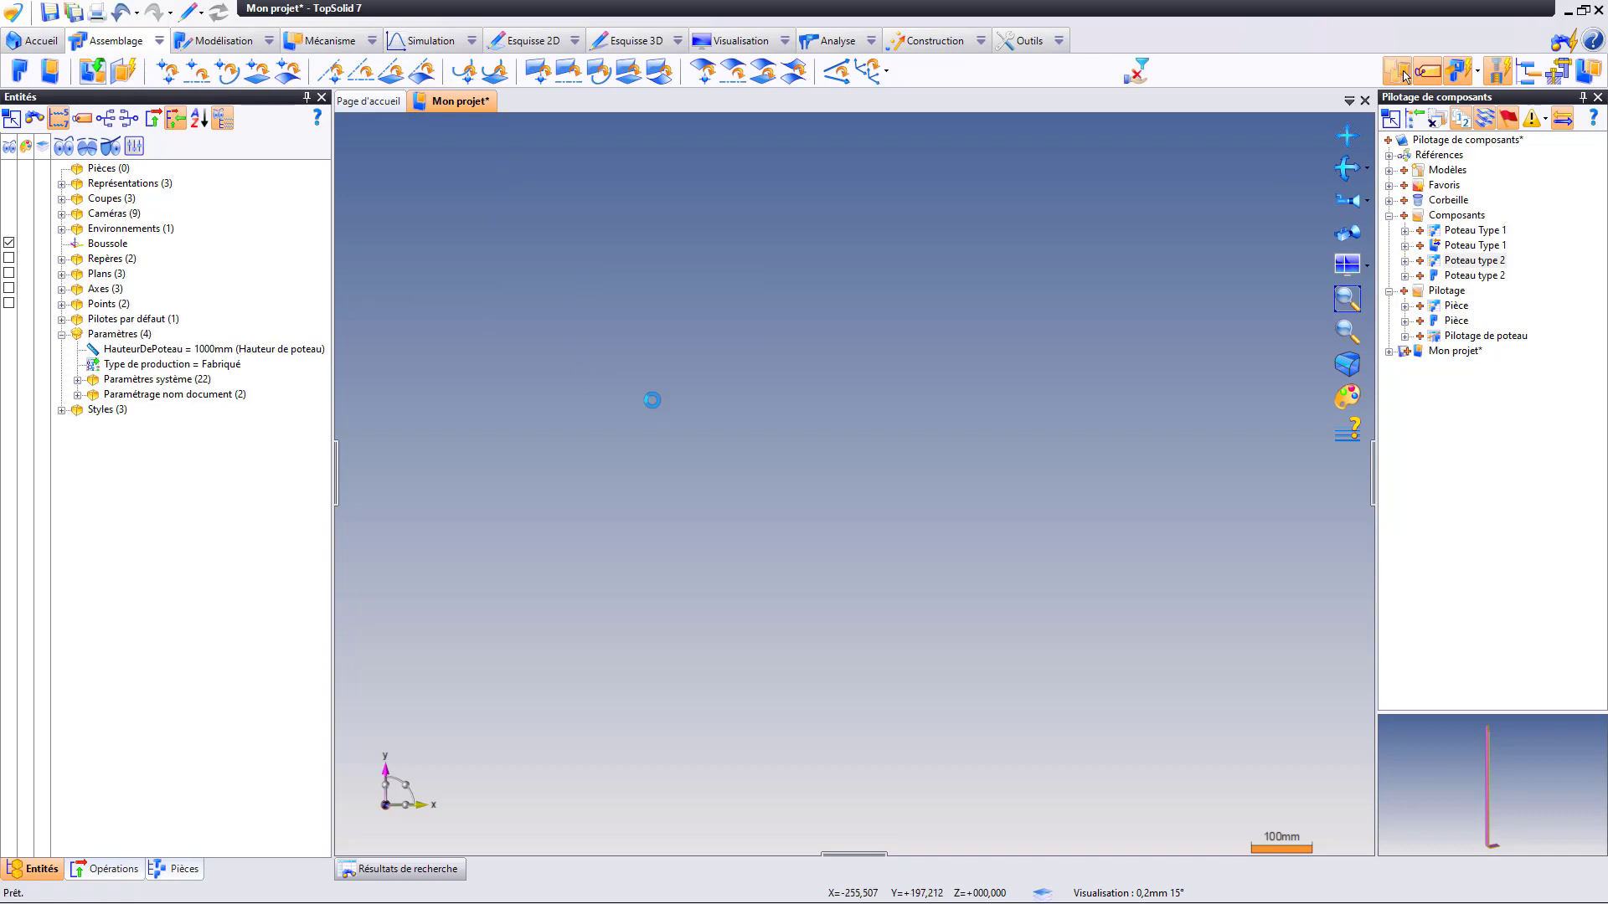
{"action": "key", "text": "ctrl+s"}
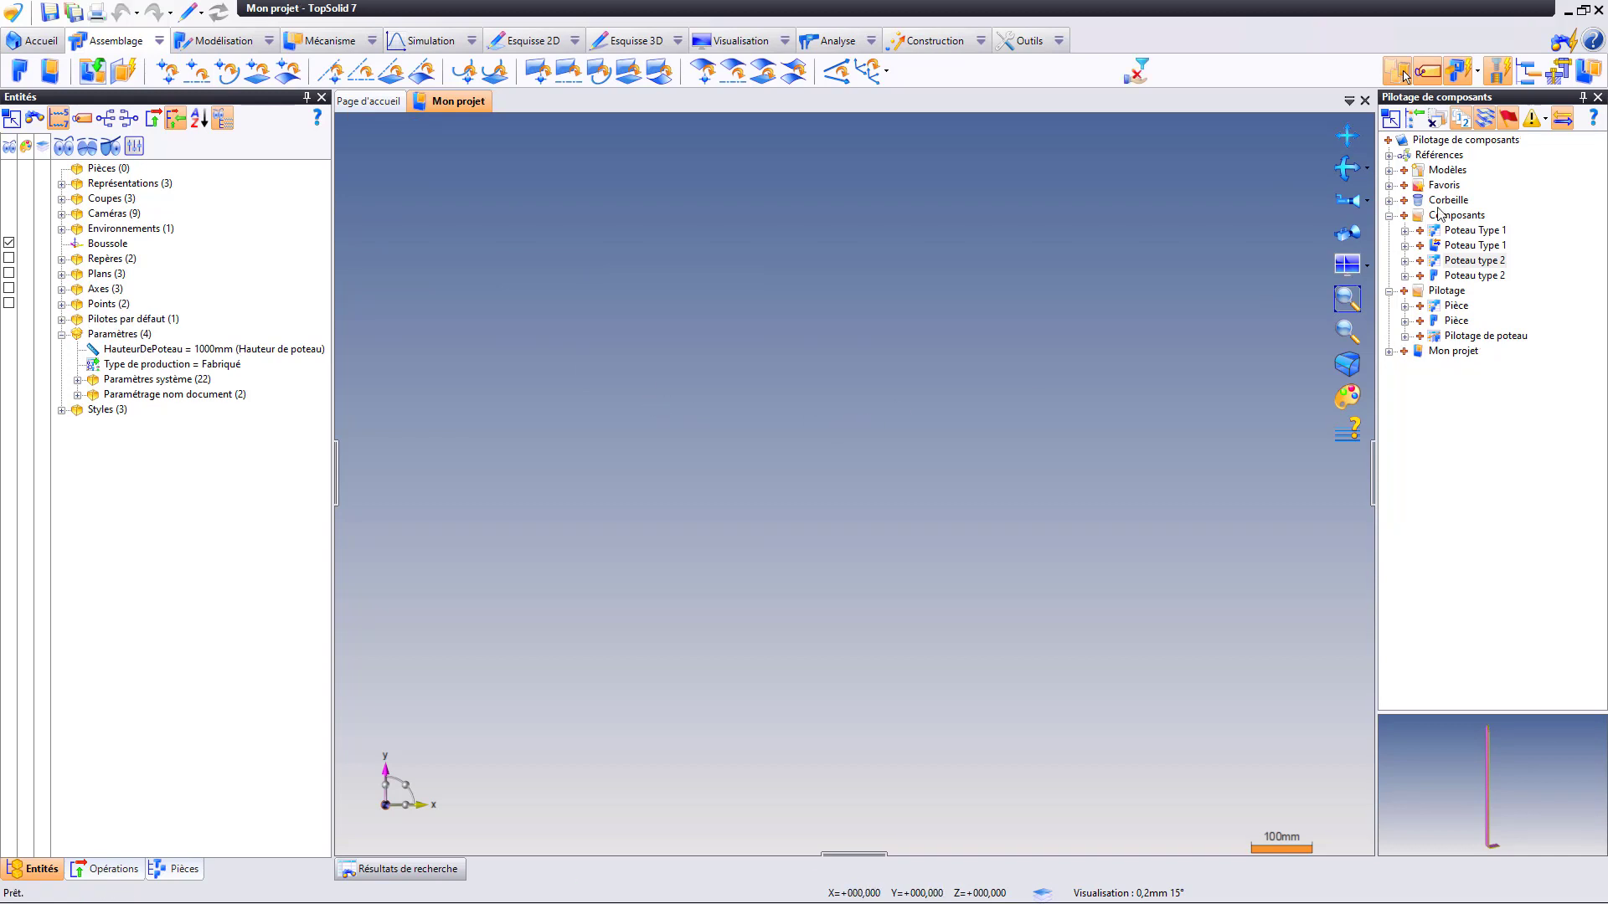
Include the Poteau Type 1 family in the Mon projet assembly at a free position and validate its positioning.
{"action": "left_click", "coordinate": [1491, 233]}
{"action": "left_click_drag", "start_coordinate": [1499, 238], "coordinate": [661, 269]}
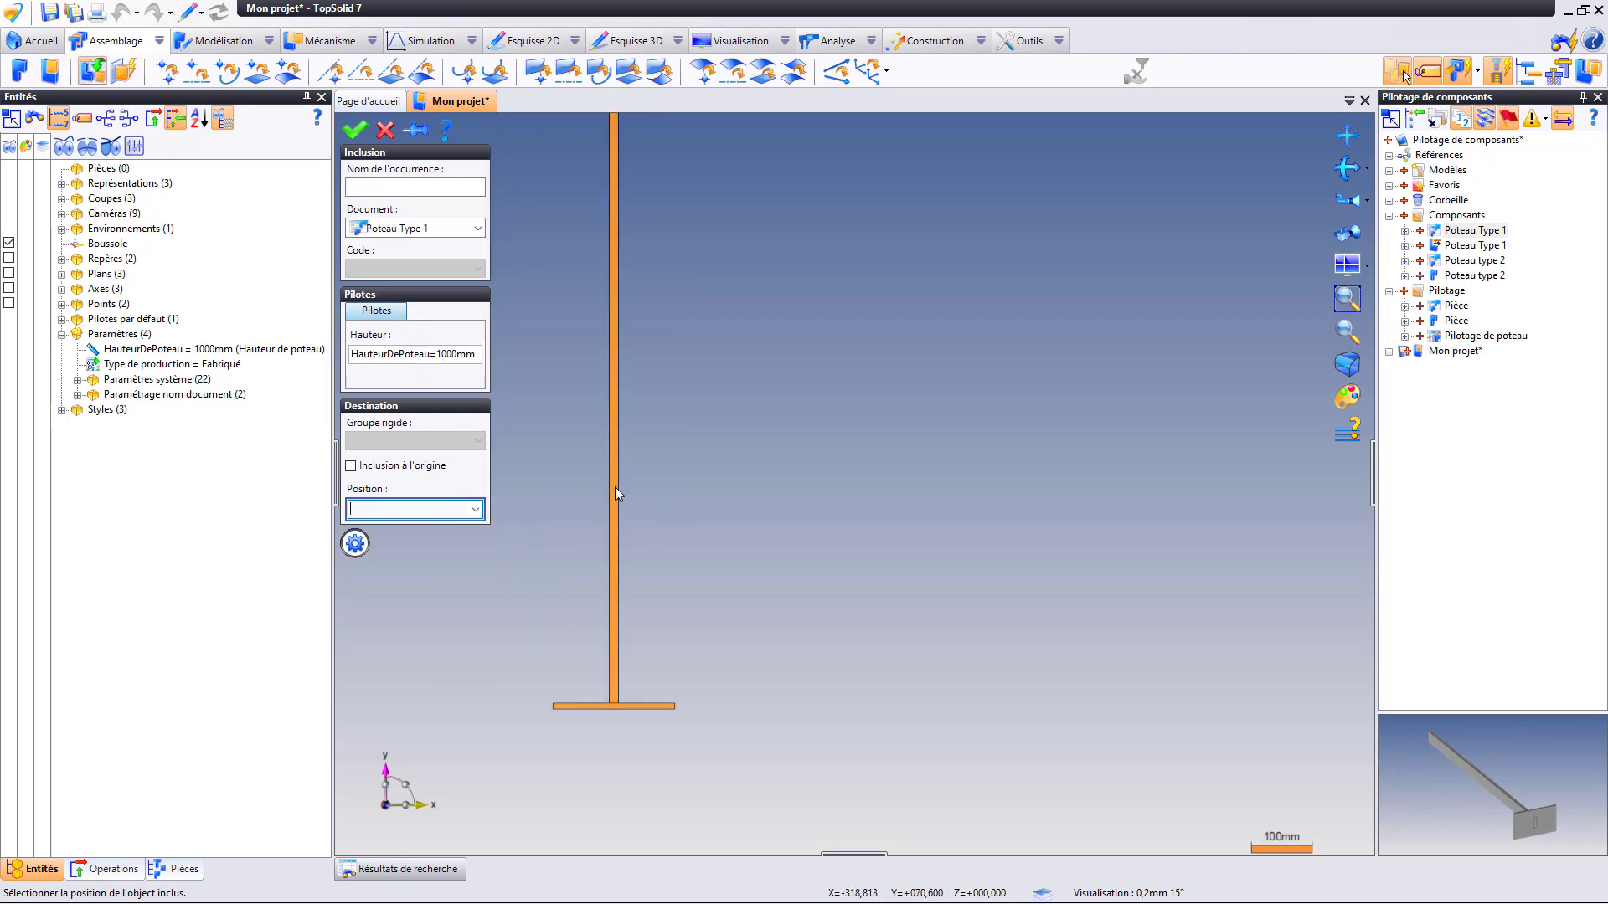
{"action": "left_click", "coordinate": [645, 520]}
{"action": "scroll", "coordinate": [772, 370], "scroll_direction": "down", "scroll_amount": 2}
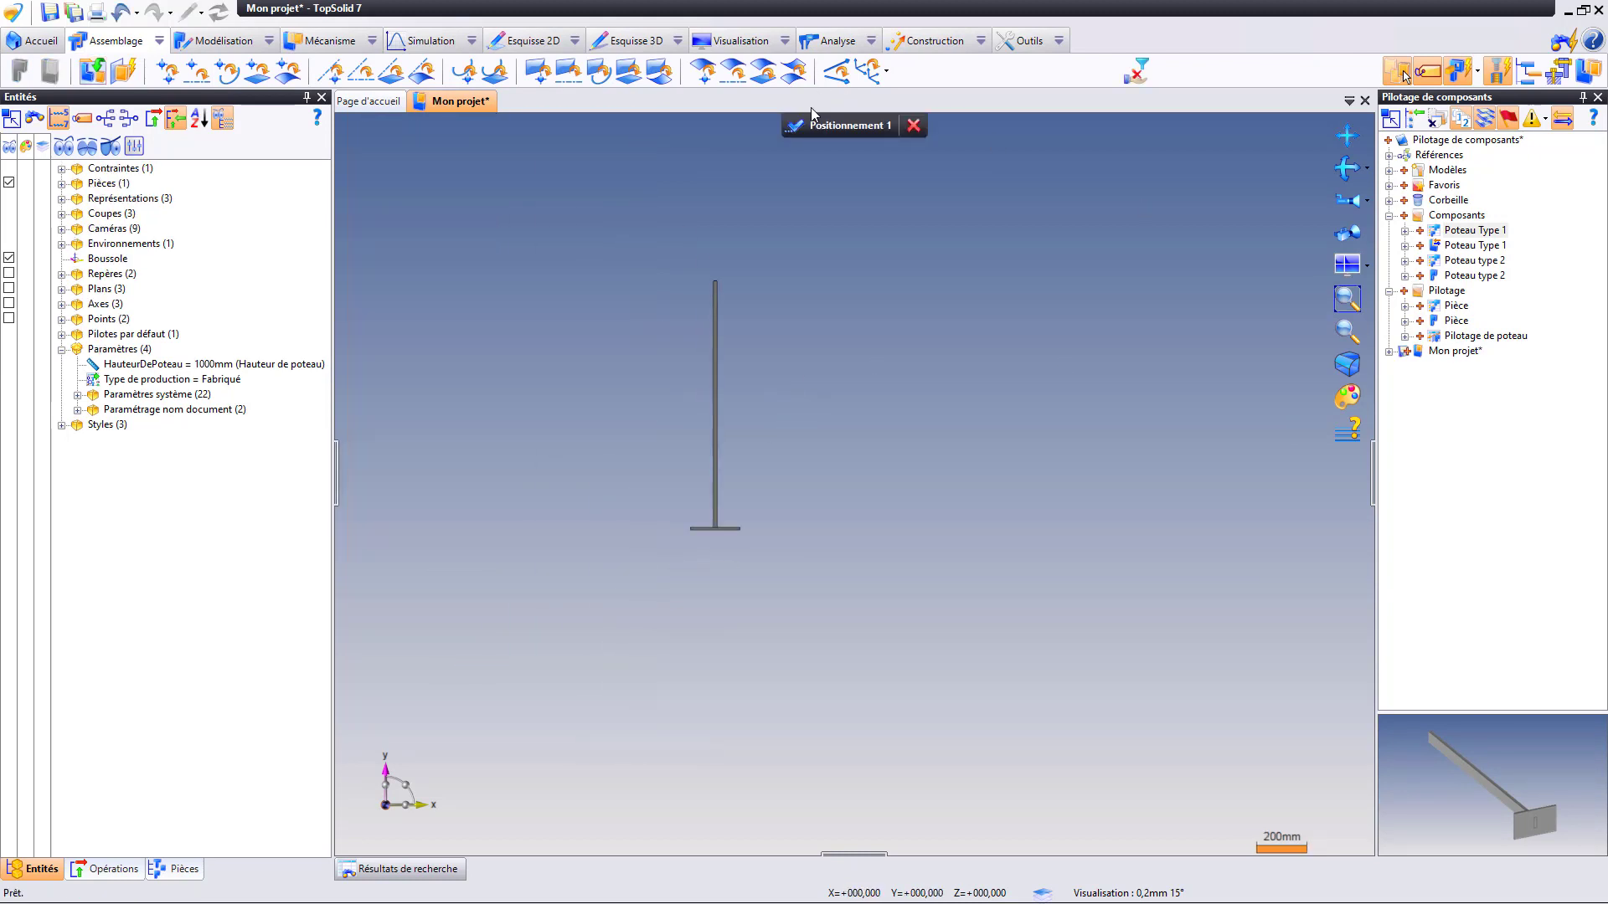
{"action": "left_click", "coordinate": [793, 125]}
Include the Poteau type 2 family in the assembly at a free position beside the first post.
{"action": "left_click", "coordinate": [1474, 261]}
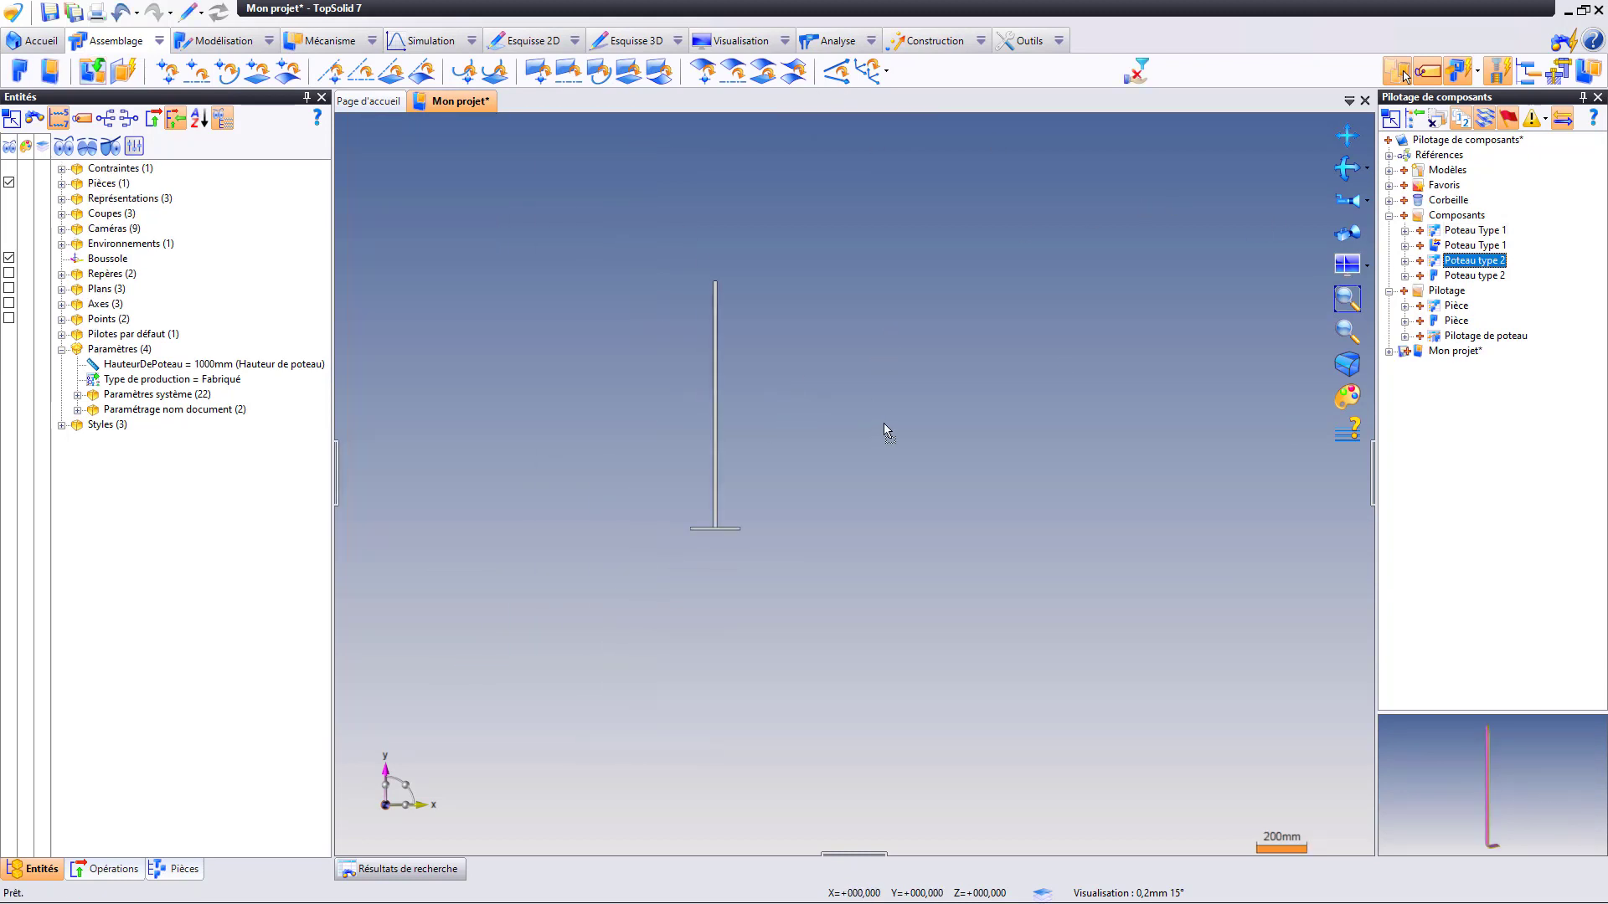
{"action": "left_click_drag", "start_coordinate": [882, 424], "coordinate": [970, 485]}
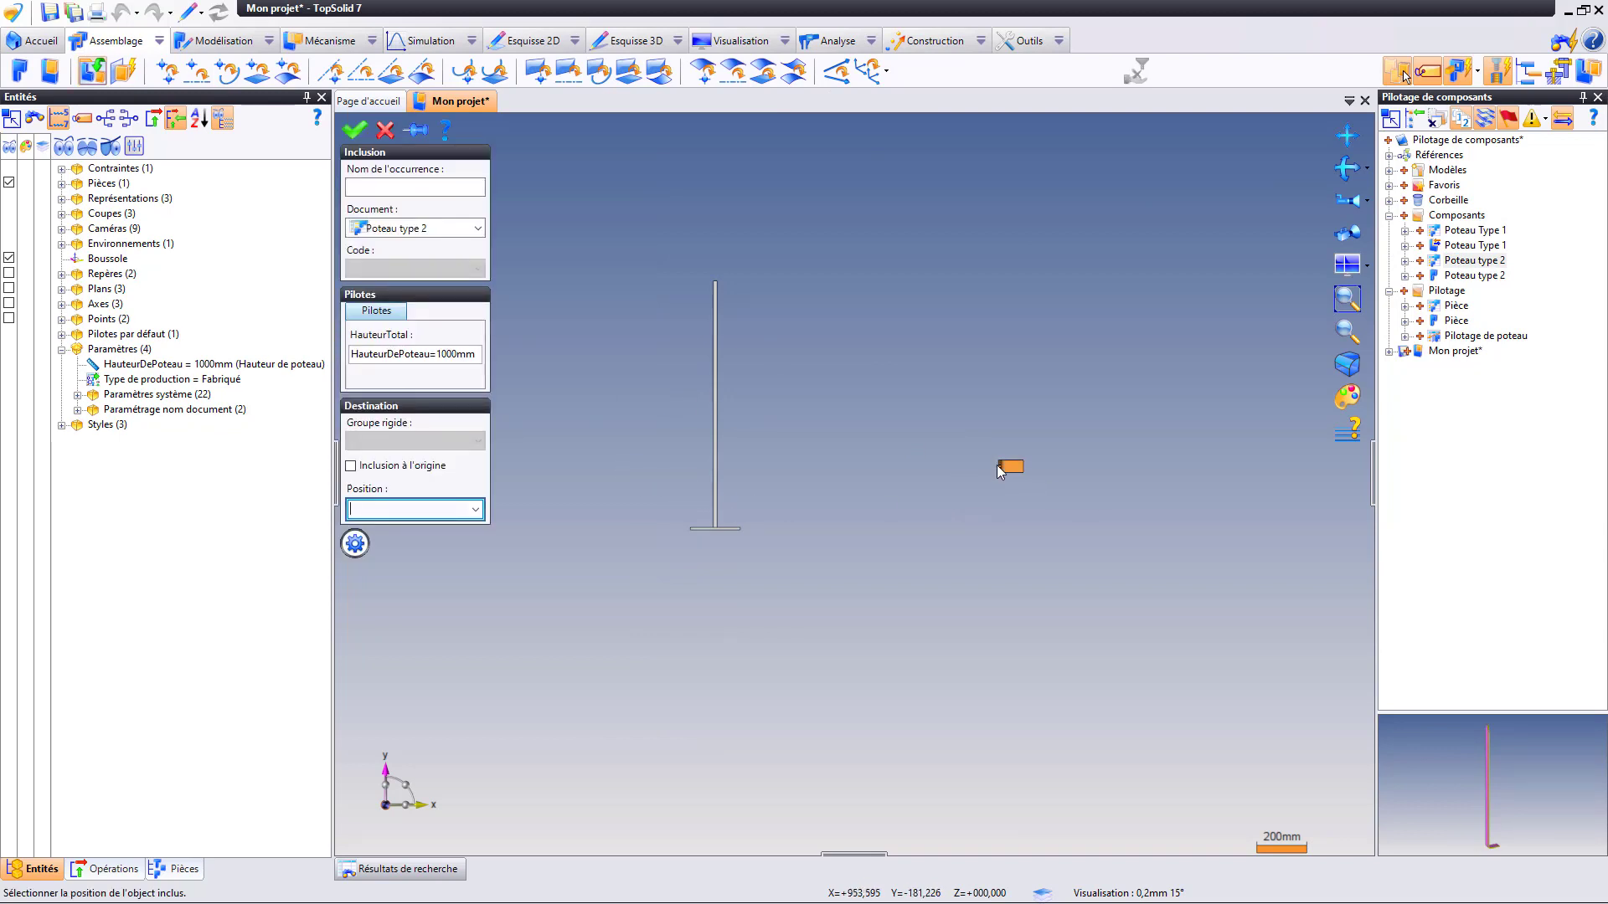
{"action": "left_click", "coordinate": [911, 460]}
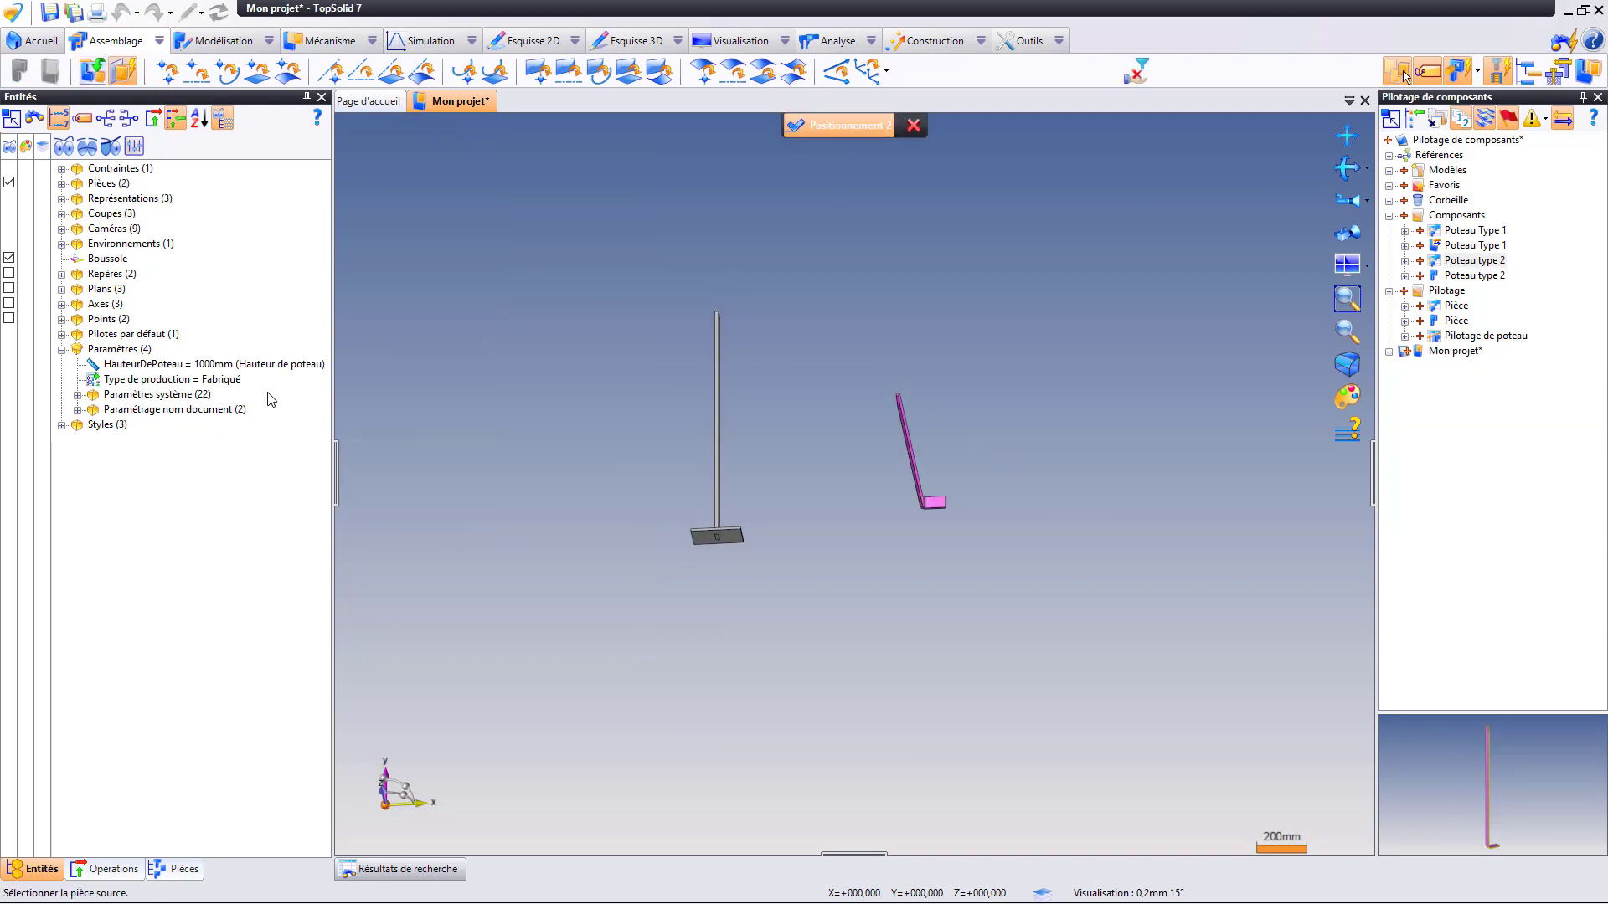
Set the HauteurDePoteau parameter to 600 mm and inspect both posts in the assembly.
{"action": "double_click", "coordinate": [211, 366]}
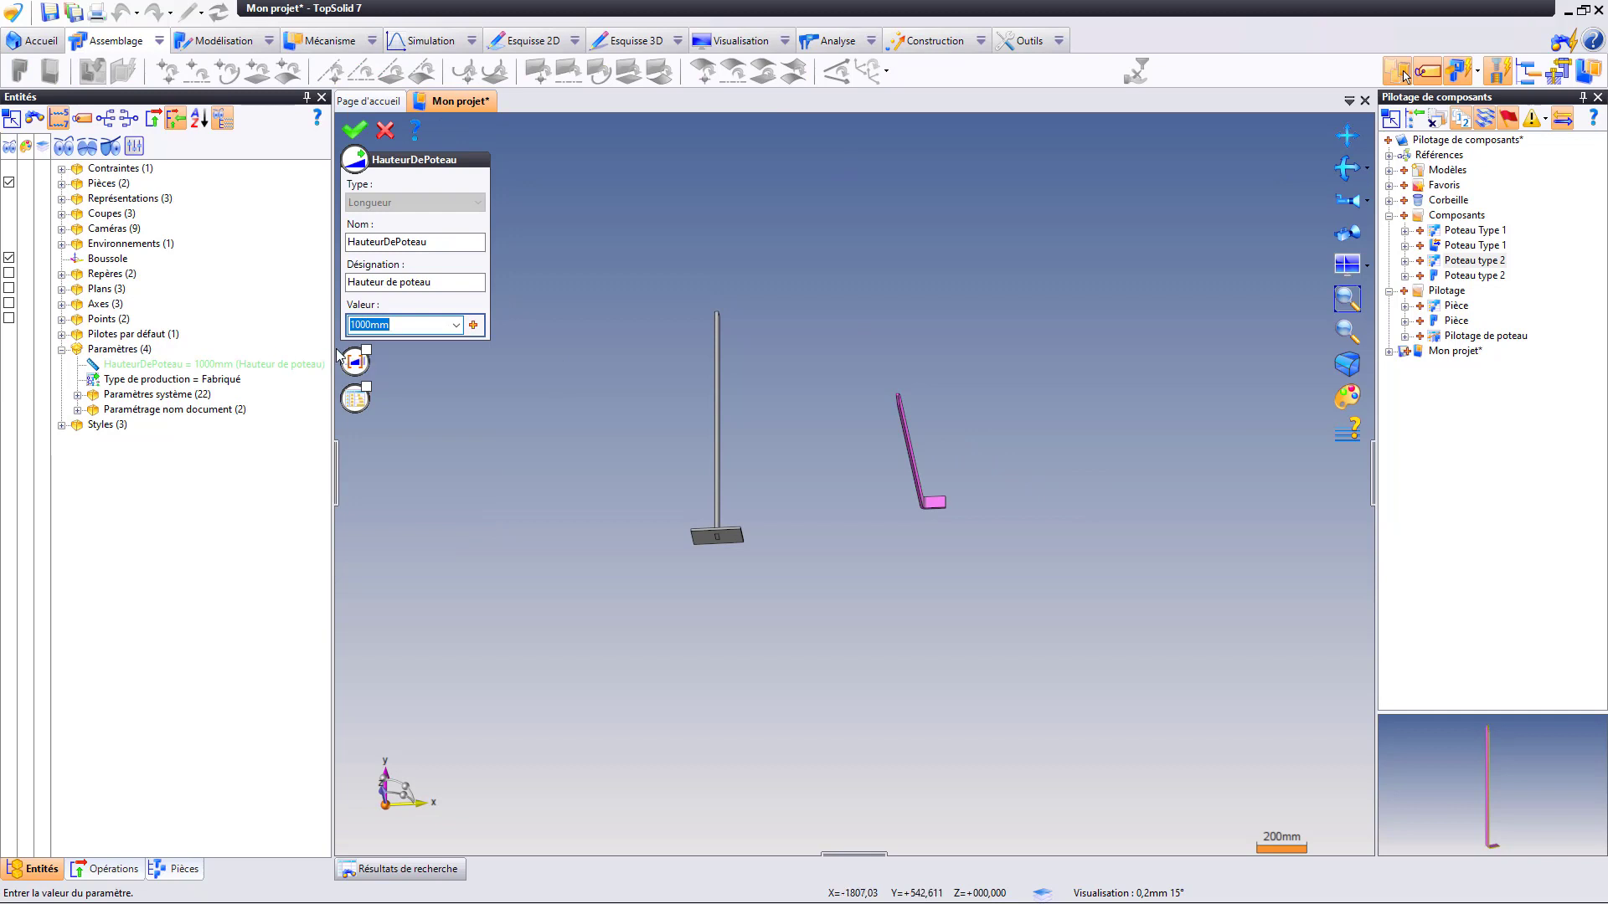
{"action": "type", "text": "600"}
{"action": "key", "text": "Return"}
{"action": "mouse_move", "coordinate": [829, 493]}
{"action": "middle_mouse_down"}
{"action": "mouse_move", "coordinate": [925, 504]}
{"action": "mouse_move", "coordinate": [852, 504]}
{"action": "middle_mouse_up"}
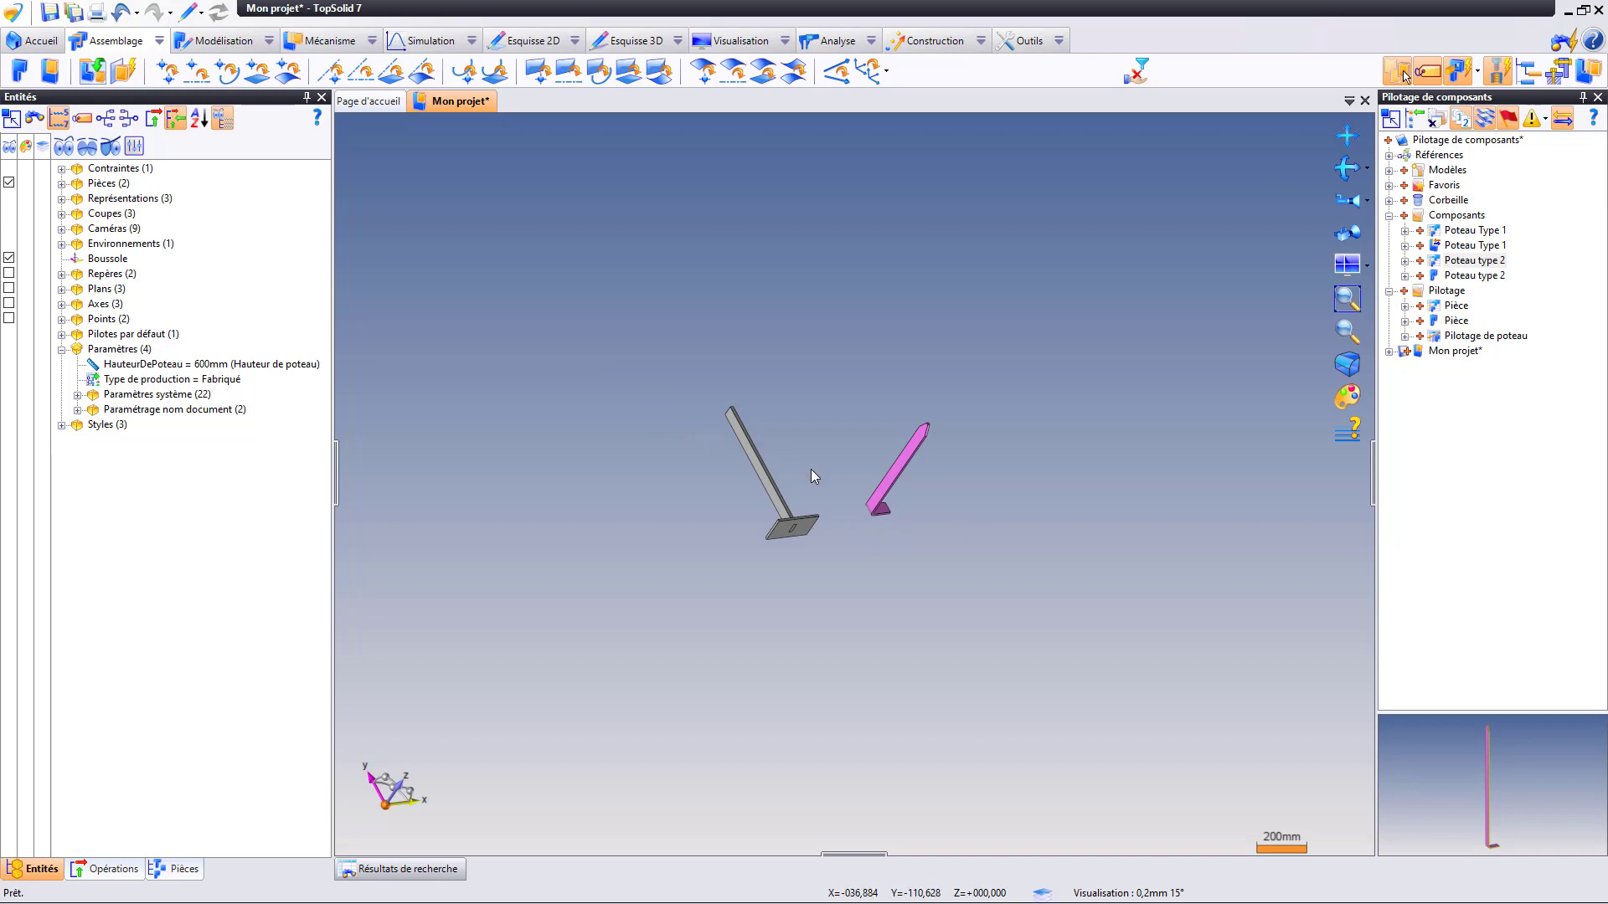
{"action": "middle_click_drag", "start_coordinate": [800, 476], "coordinate": [762, 494]}
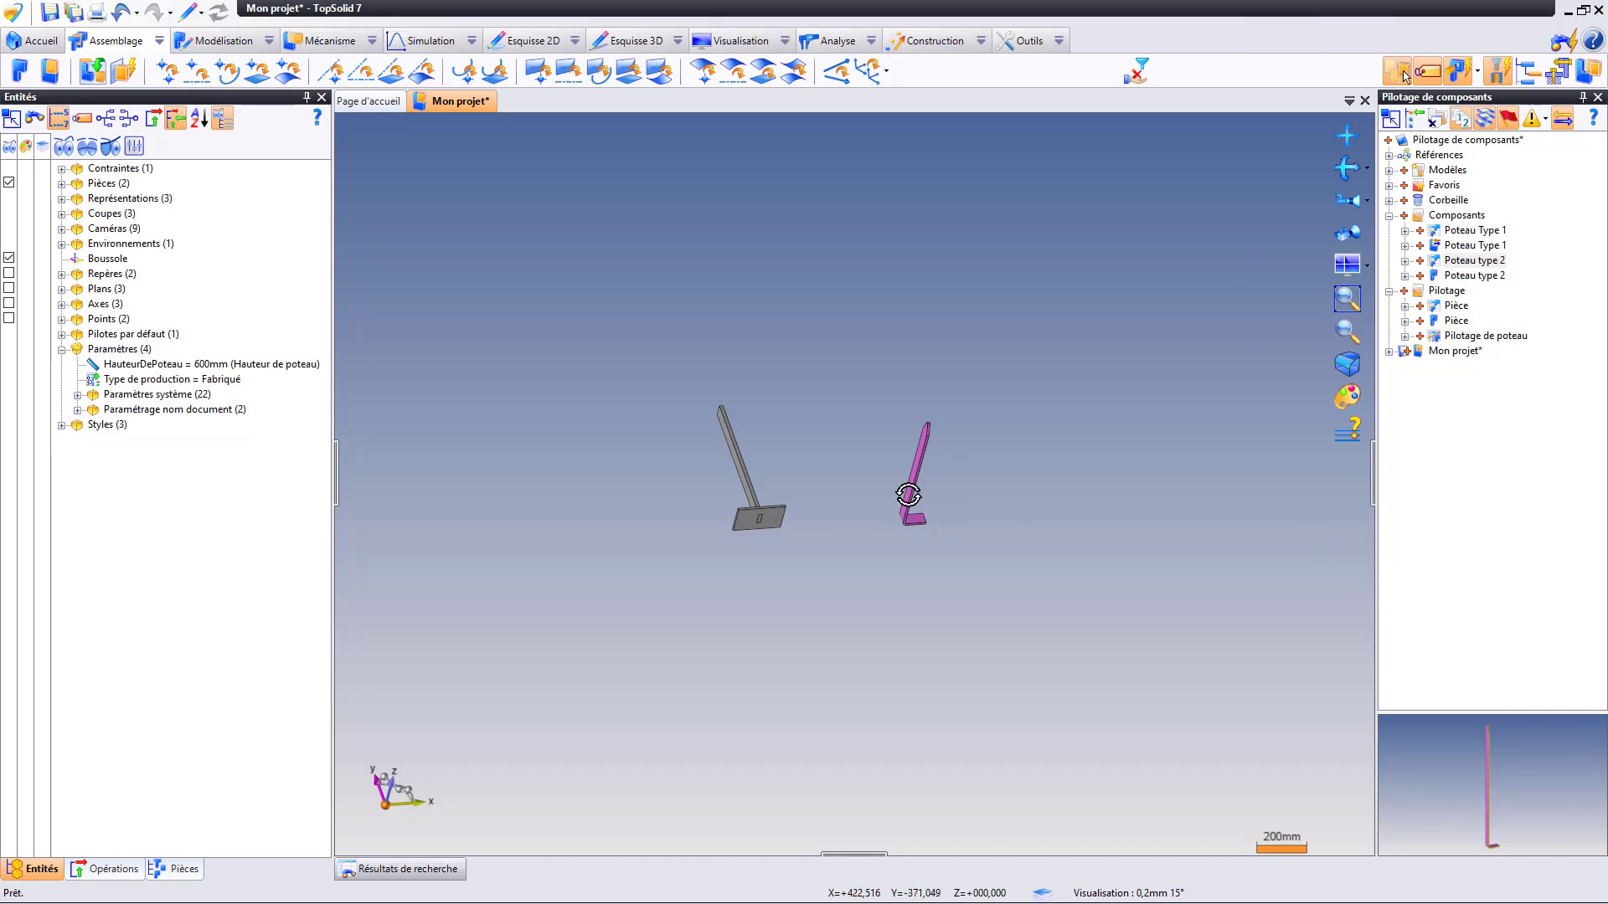
{"action": "middle_click_drag", "start_coordinate": [917, 465], "coordinate": [921, 533]}
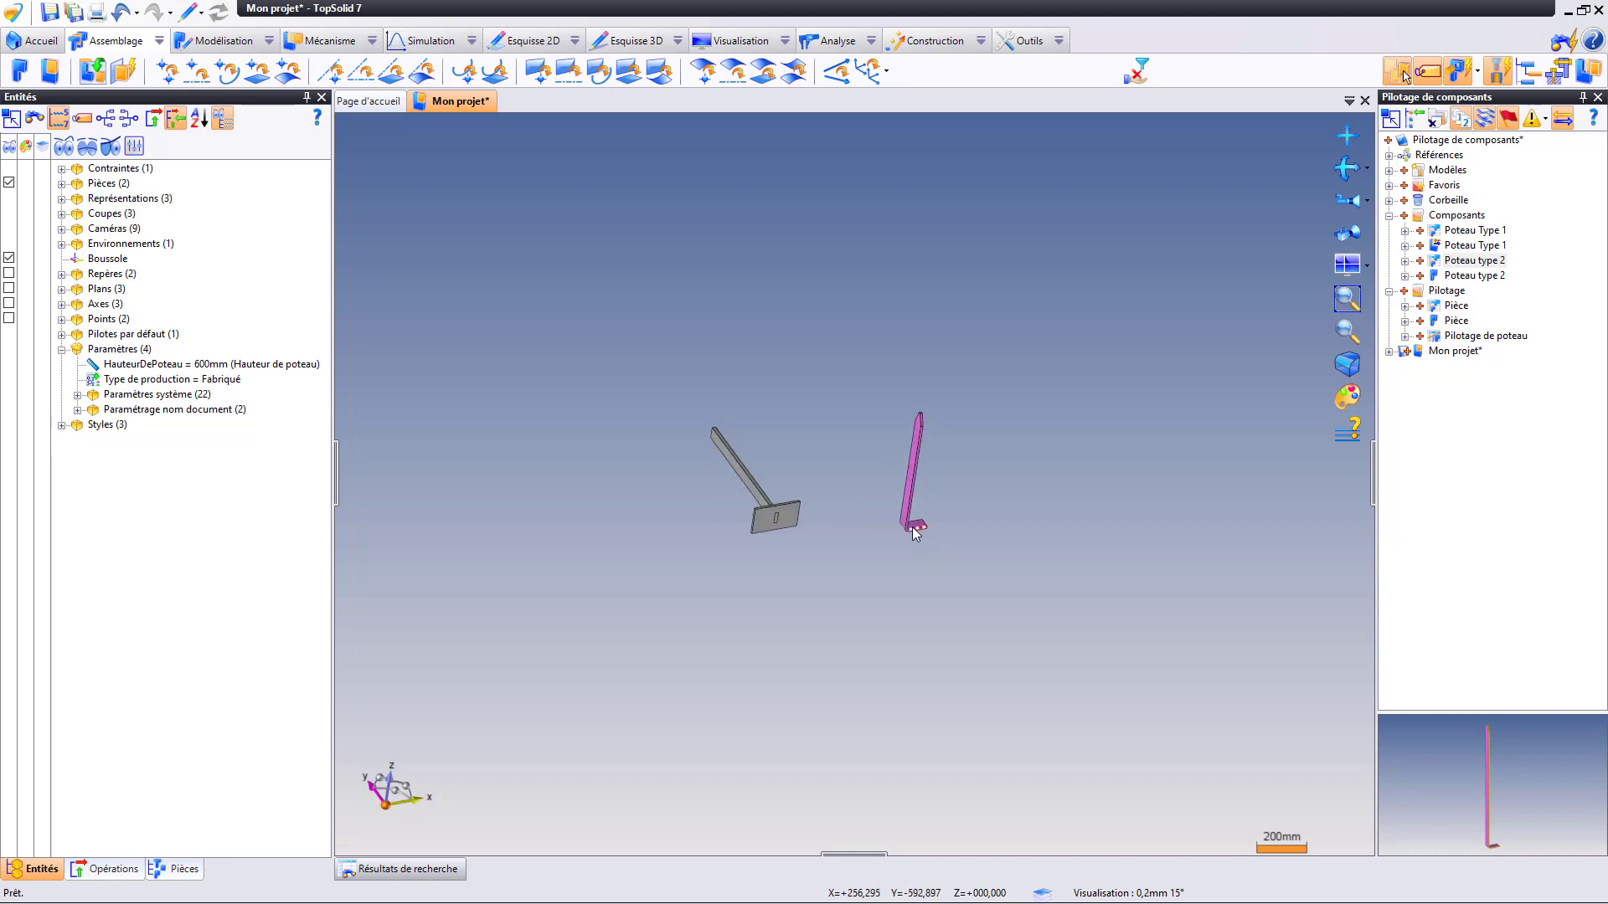